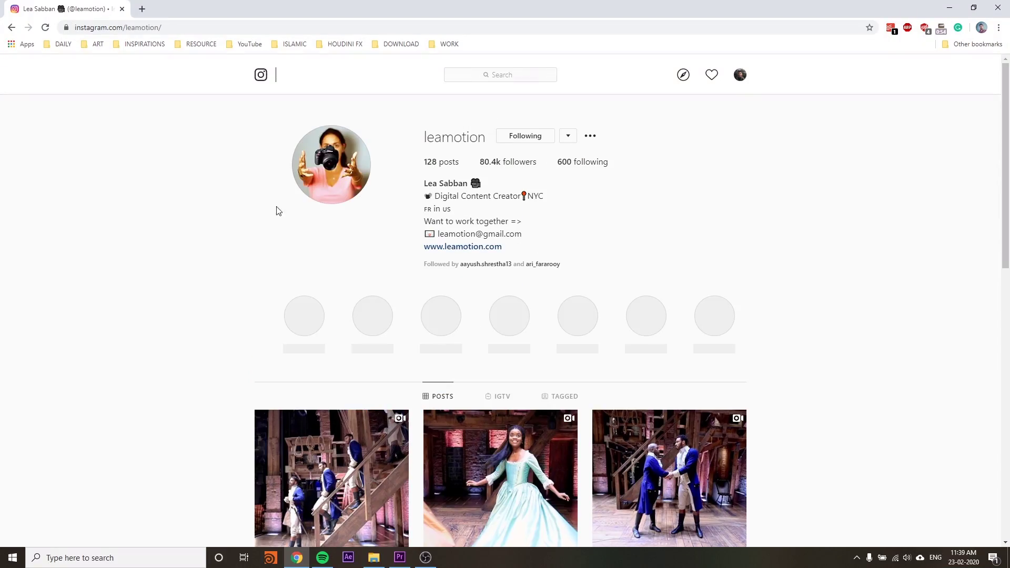
pyautogui.scroll(-4, 163, 259)
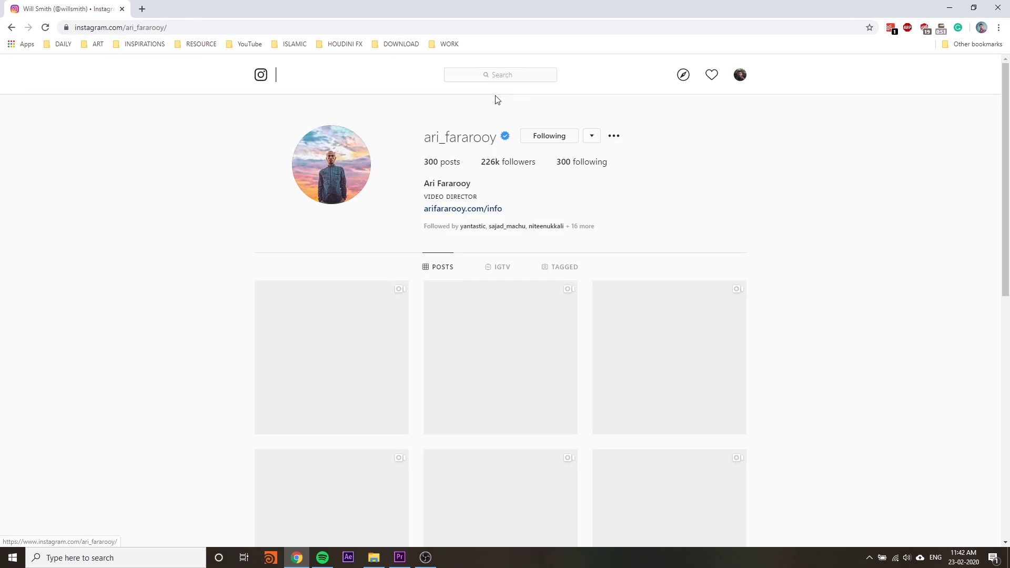
pyautogui.scroll(-6, 196, 302)
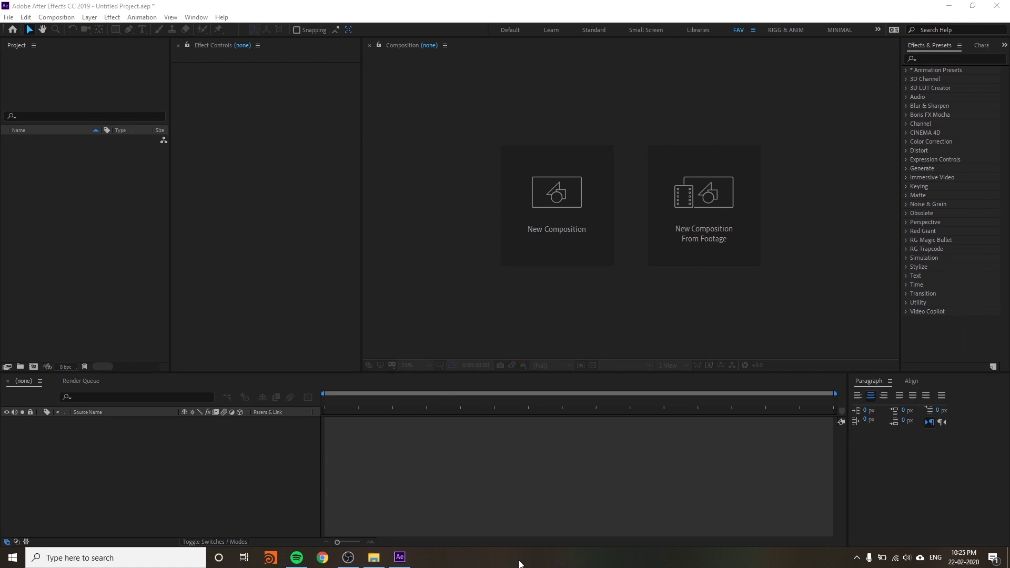
# - Import the IMG_4152.MOV footage into the After Effects project and create a composition from it
pyautogui.click(381, 560)
pyautogui.rightClick(451, 273)
pyautogui.click(474, 312)
pyautogui.click(195, 121)
pyautogui.moveTo(185, 124); pyautogui.dragTo(92, 227)
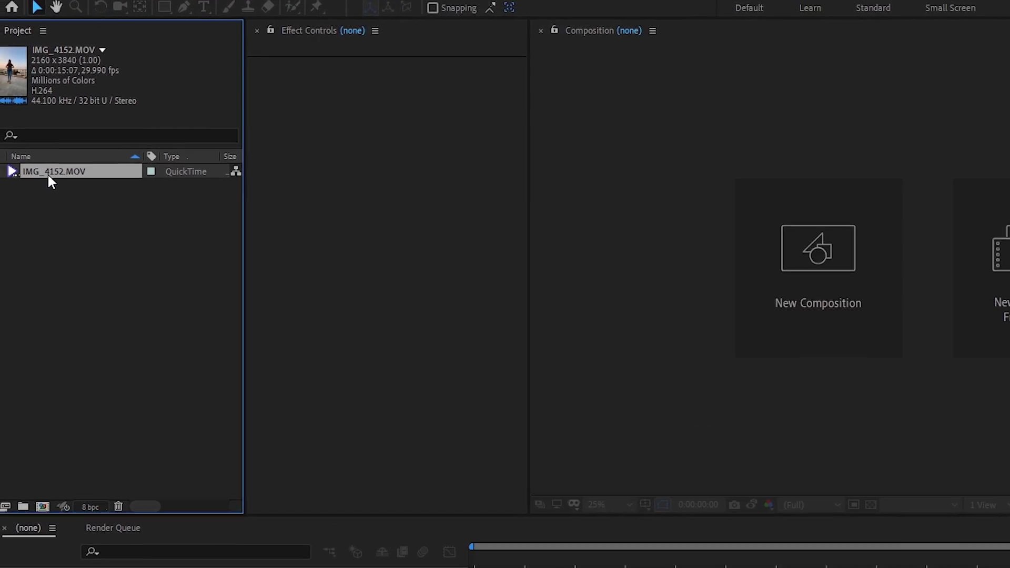
pyautogui.moveTo(58, 169); pyautogui.dragTo(47, 510)
pyautogui.press(',')
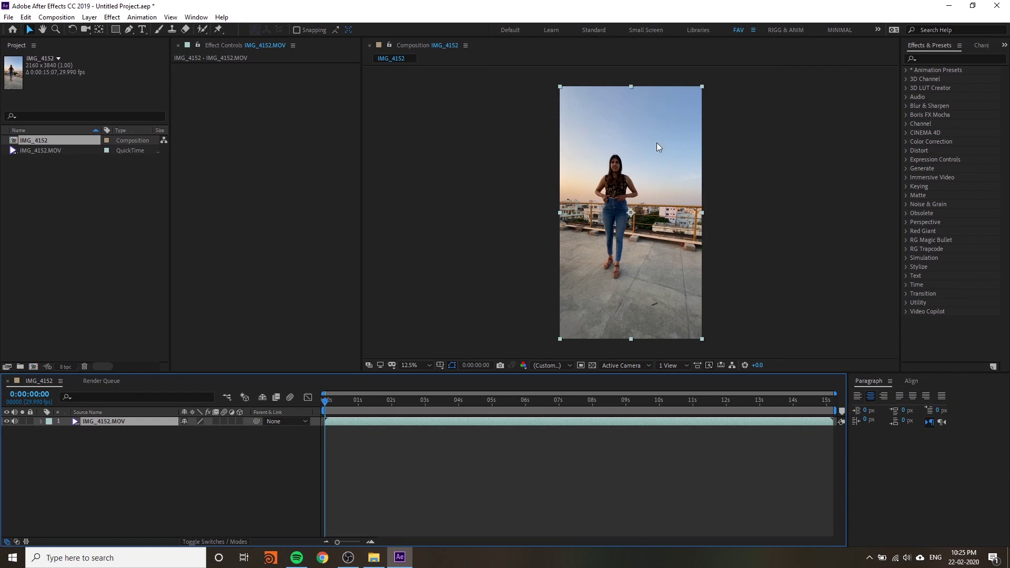
# - Trim the IMG_4152.MOV layer so it starts at 0:00:01:20 and ends at 0:00:14:01
pyautogui.press('space')
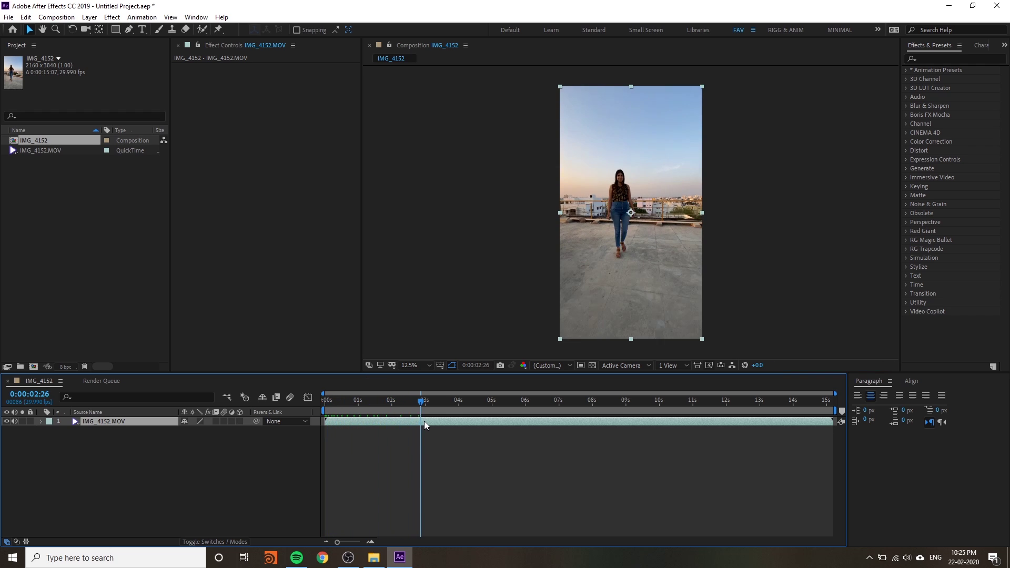
pyautogui.moveTo(424, 420); pyautogui.dragTo(384, 428)
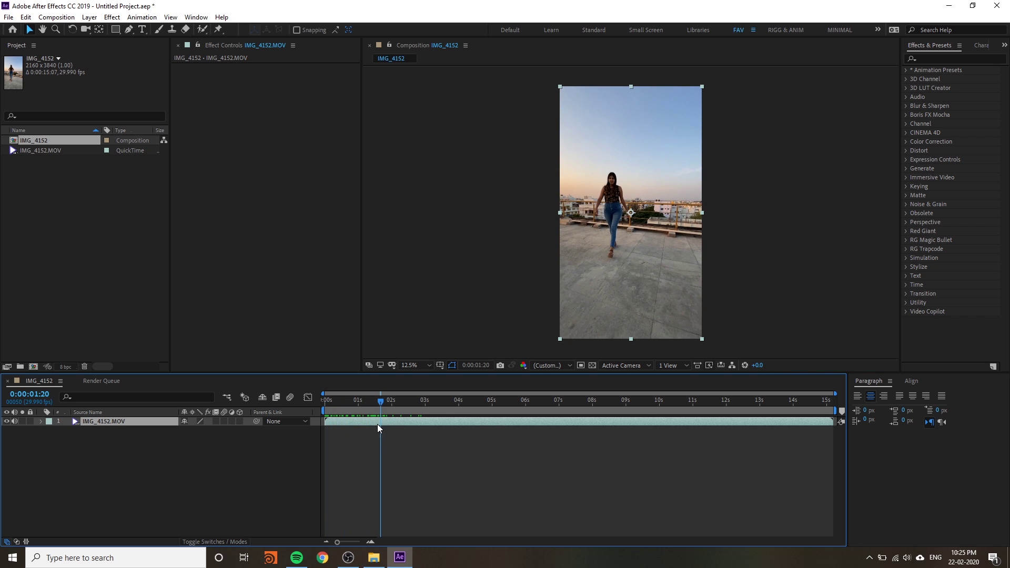
pyautogui.hotkey('alt', '[')
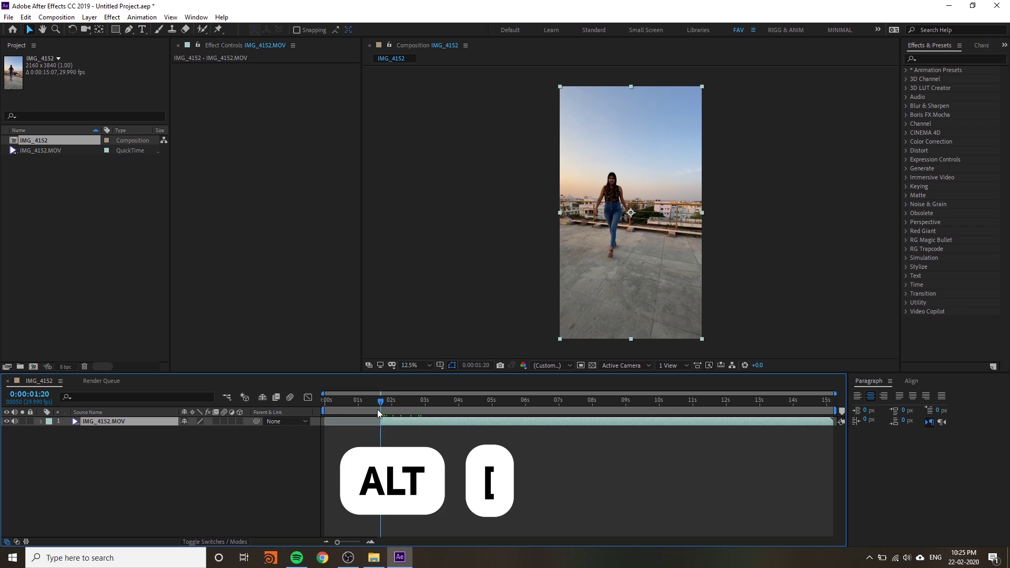
pyautogui.moveTo(377, 402); pyautogui.dragTo(797, 447)
pyautogui.hotkey('alt', ']')
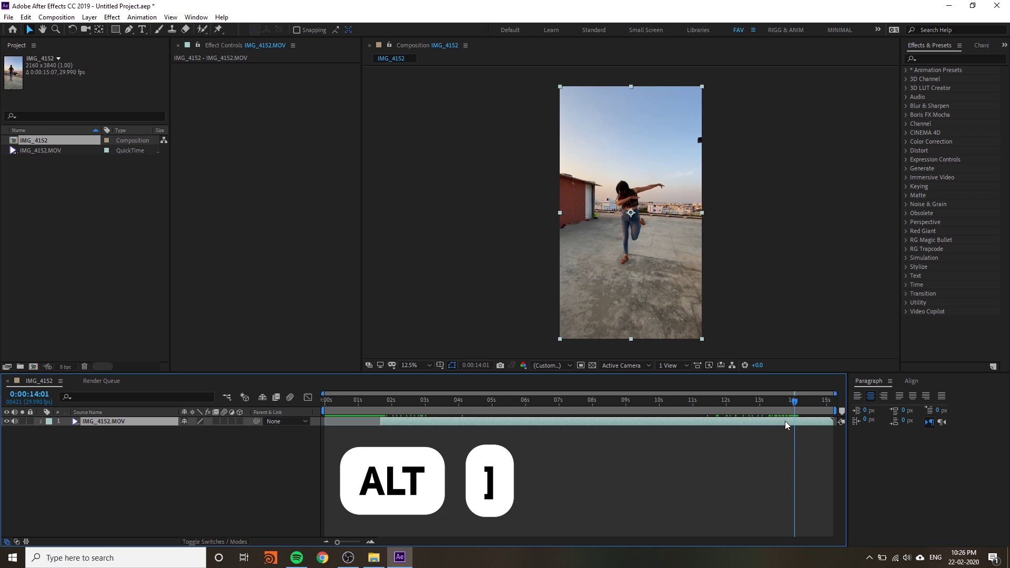
pyautogui.hotkey('alt', ']')
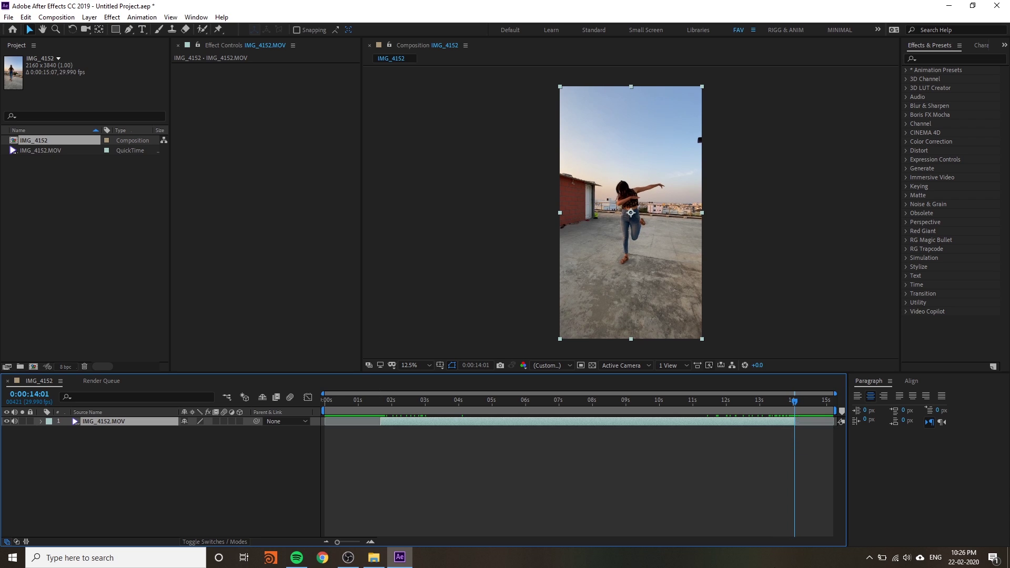
# - Shift the trimmed footage layer so it begins at 0:00:00:00 in the composition
pyautogui.moveTo(417, 412); pyautogui.dragTo(285, 408)
pyautogui.moveTo(406, 424); pyautogui.dragTo(380, 430)
pyautogui.press('[')
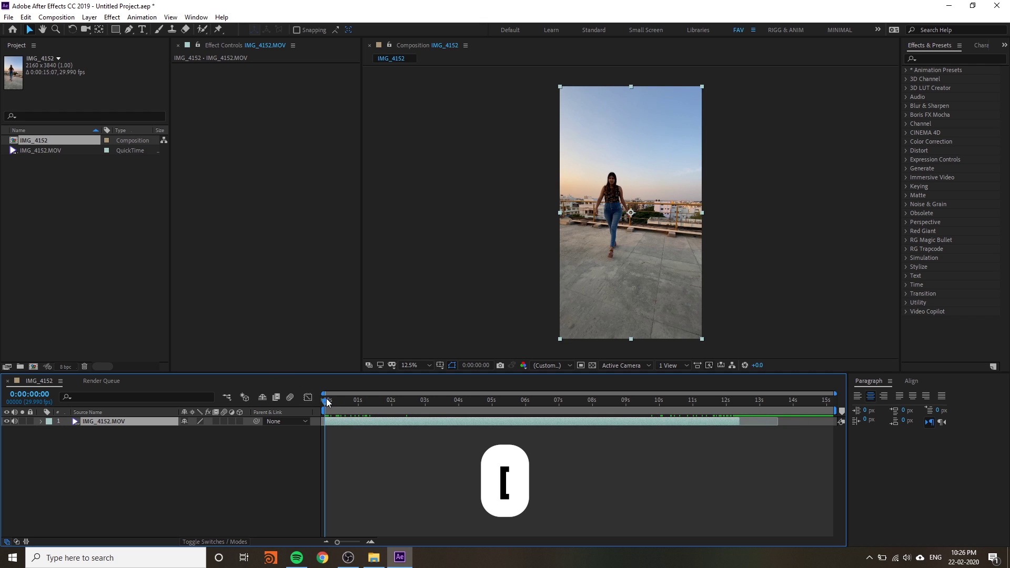
# - End the work area at 0:00:12:11, where the footage stops, and trim the composition to the work area
pyautogui.moveTo(325, 402); pyautogui.dragTo(746, 417)
pyautogui.press('n')
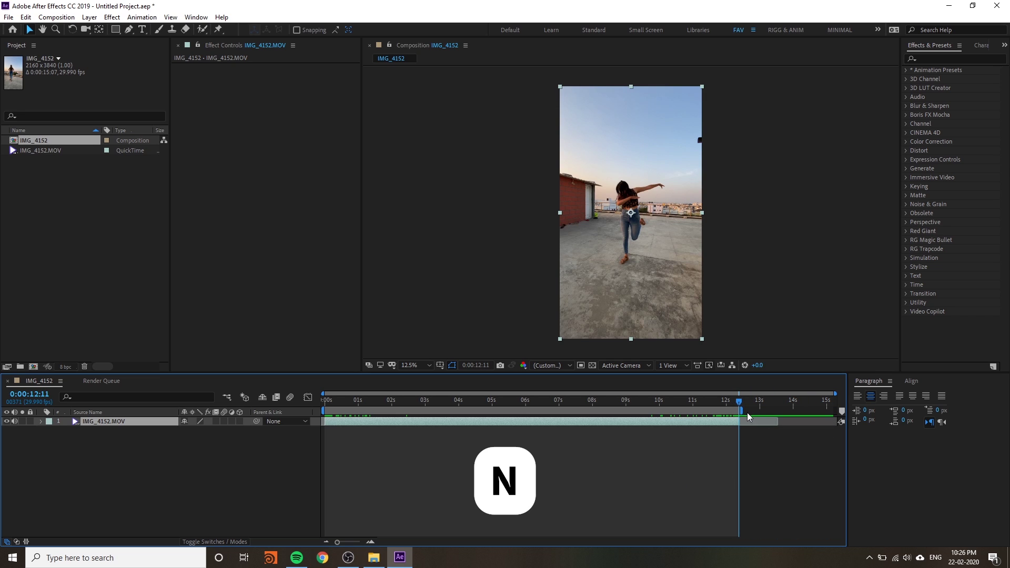
pyautogui.moveTo(740, 404)
pyautogui.mouseDown()
pyautogui.moveTo(720, 408)
pyautogui.moveTo(729, 410)
pyautogui.mouseUp()
pyautogui.rightClick(720, 412)
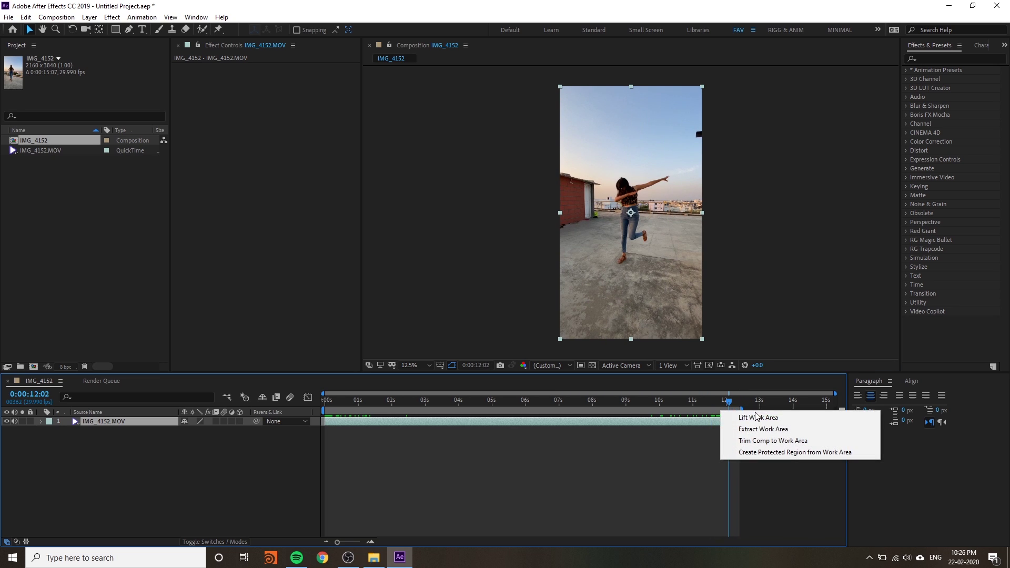
pyautogui.click(791, 443)
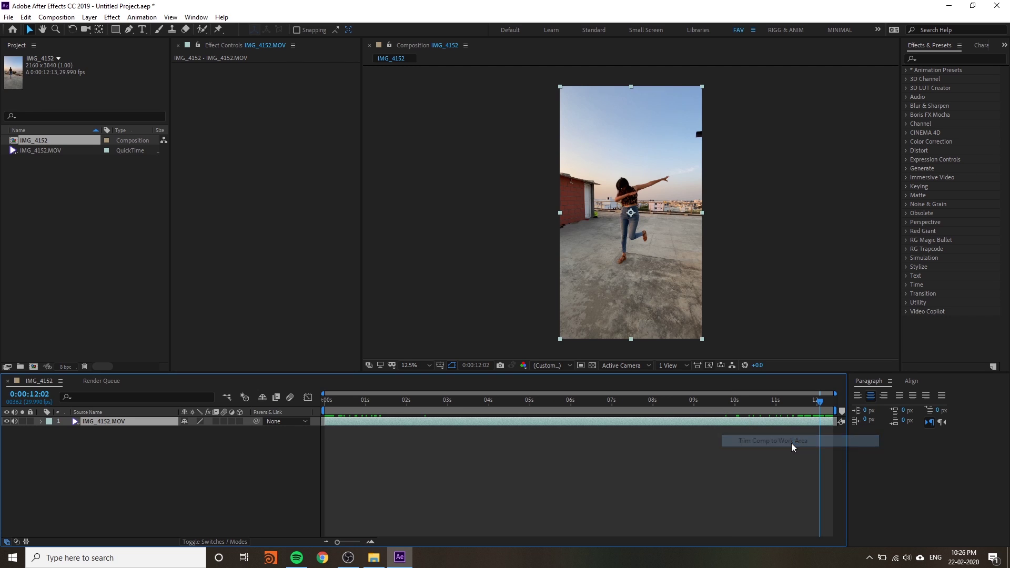
# - Play the trimmed composition from its first frame
pyautogui.click(826, 408)
pyautogui.moveTo(825, 407); pyautogui.dragTo(266, 421)
pyautogui.press('space')
pyautogui.press('space')
pyautogui.press('space')
pyautogui.press('space')
# - Try playback at Full preview resolution, restore the resolution to Auto and return to the first frame
pyautogui.click(550, 370)
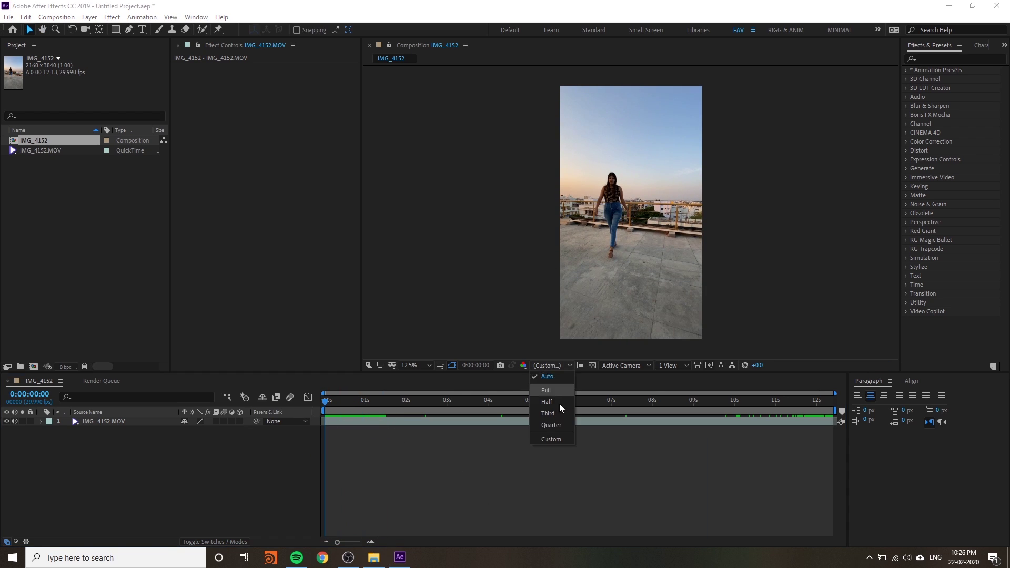
pyautogui.click(552, 375)
pyautogui.moveTo(329, 402); pyautogui.dragTo(464, 402)
pyautogui.click(550, 365)
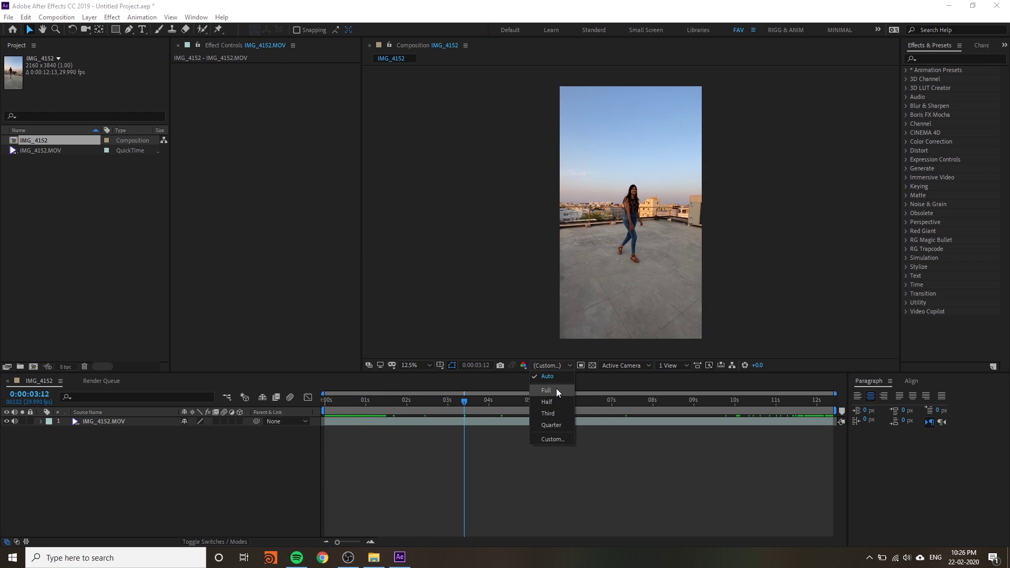
pyautogui.click(557, 390)
pyautogui.press('space')
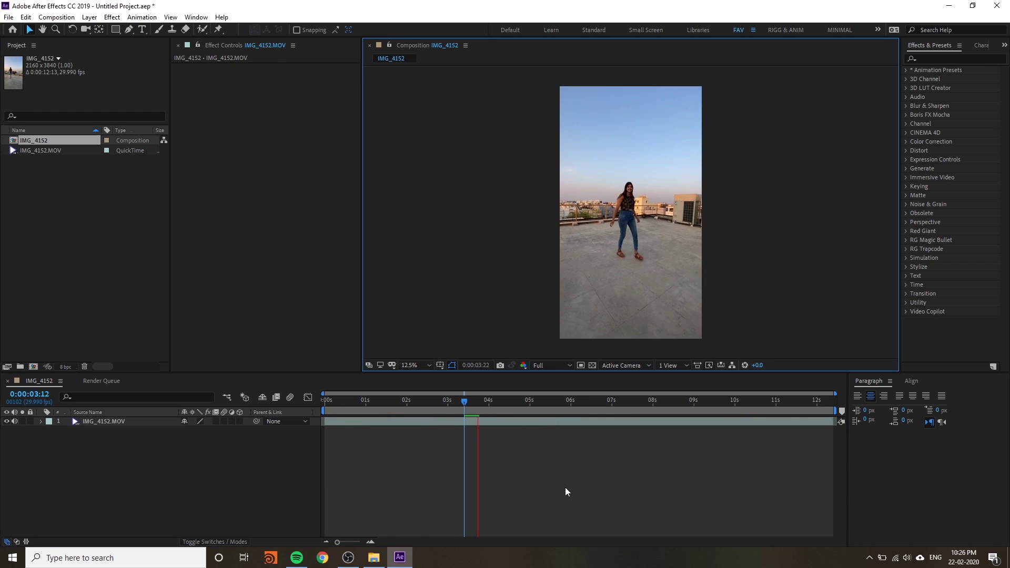
pyautogui.click(545, 365)
pyautogui.click(551, 378)
pyautogui.press('Home')
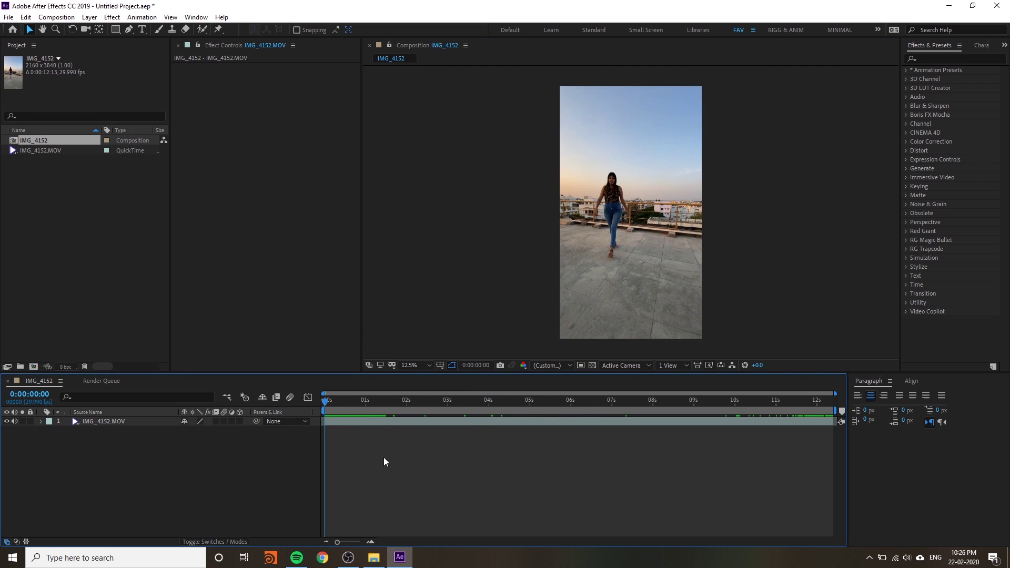
# - Preview the opening seconds of the clip at Auto resolution and return to 0:00:00:00
pyautogui.press('space')
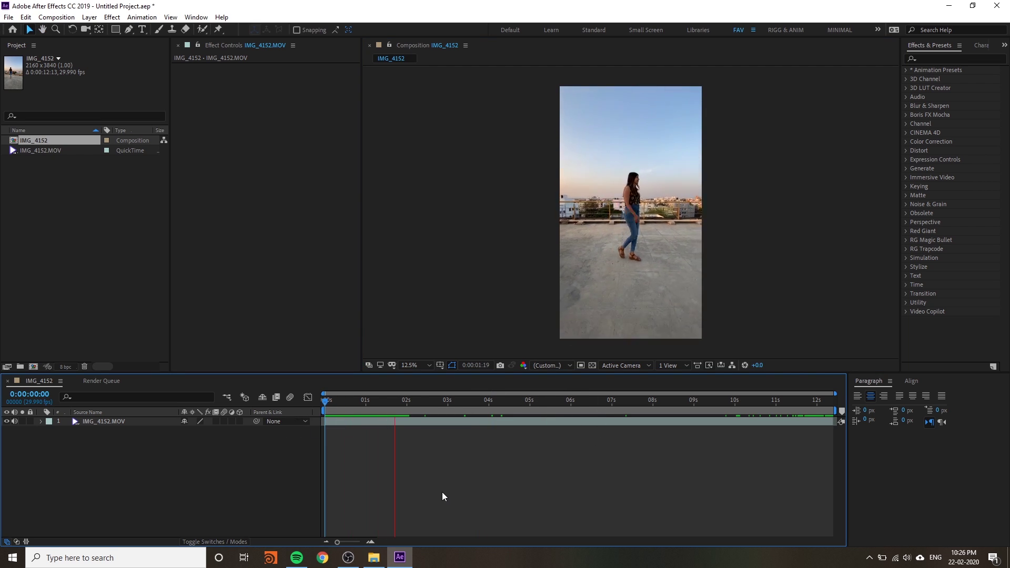
pyautogui.press('space')
pyautogui.moveTo(433, 401); pyautogui.dragTo(298, 431)
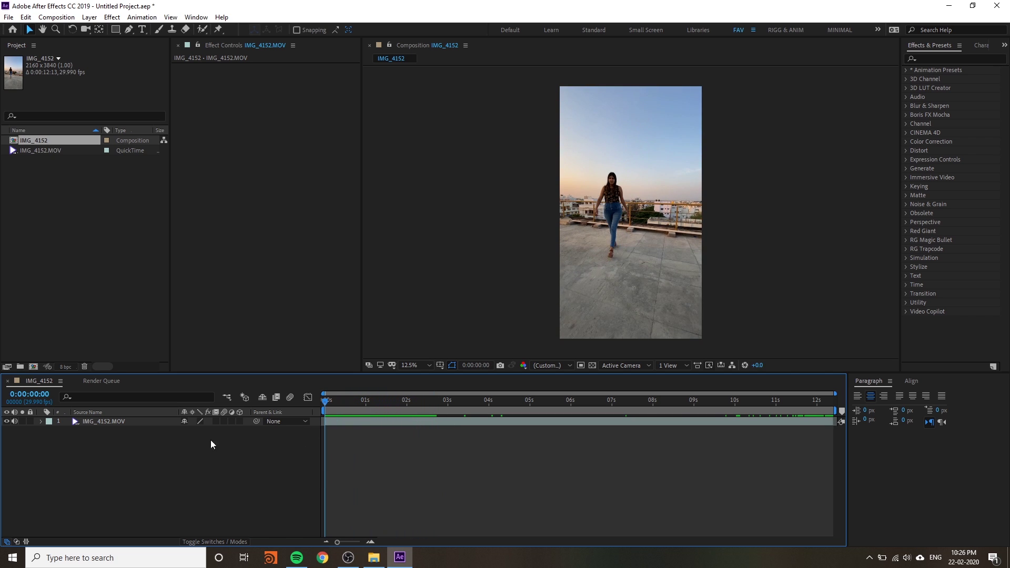
# - Run Track Camera on the IMG_4152.MOV layer to analyze its camera movement
pyautogui.click(128, 421)
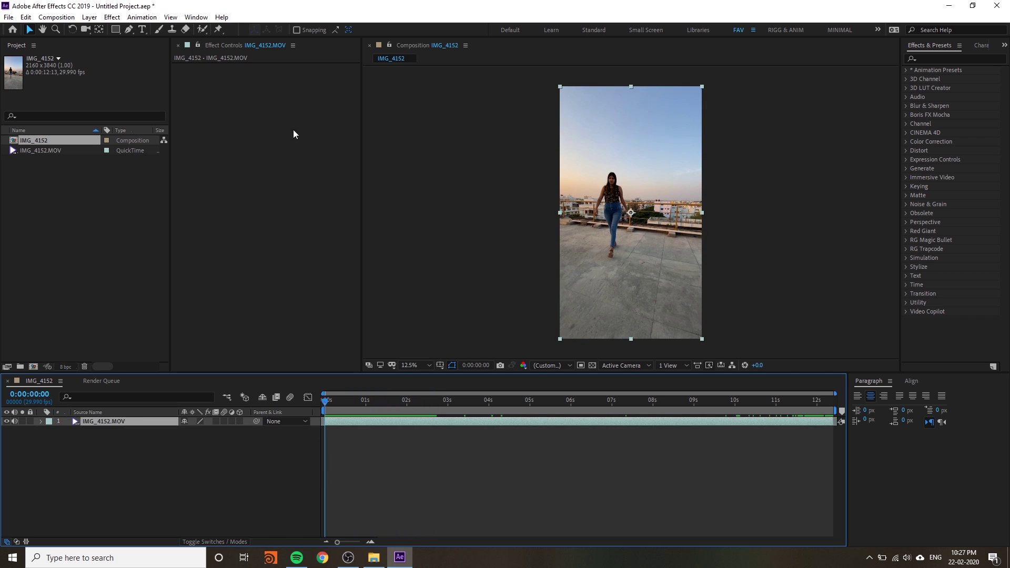
pyautogui.click(142, 17)
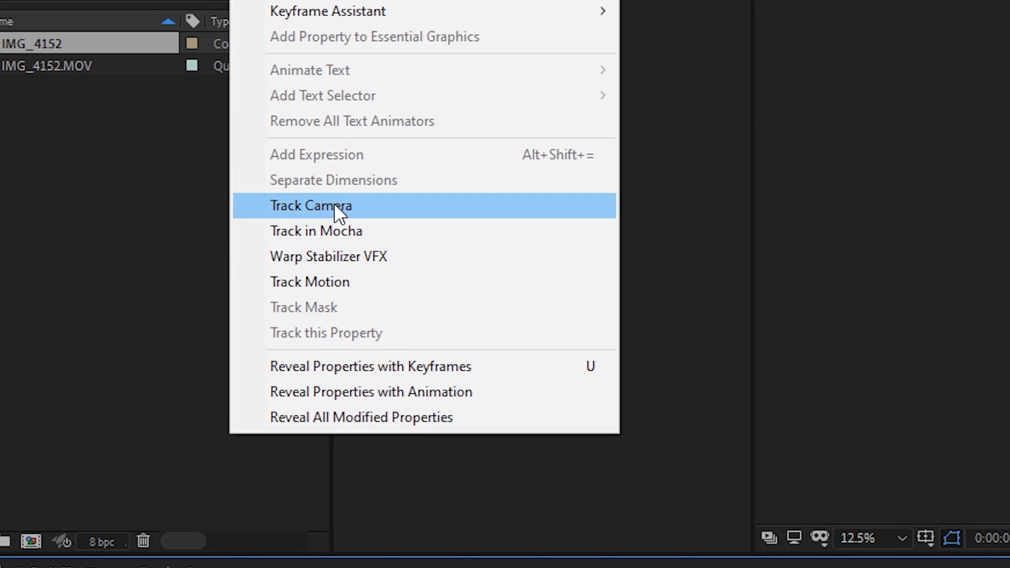
pyautogui.click(334, 204)
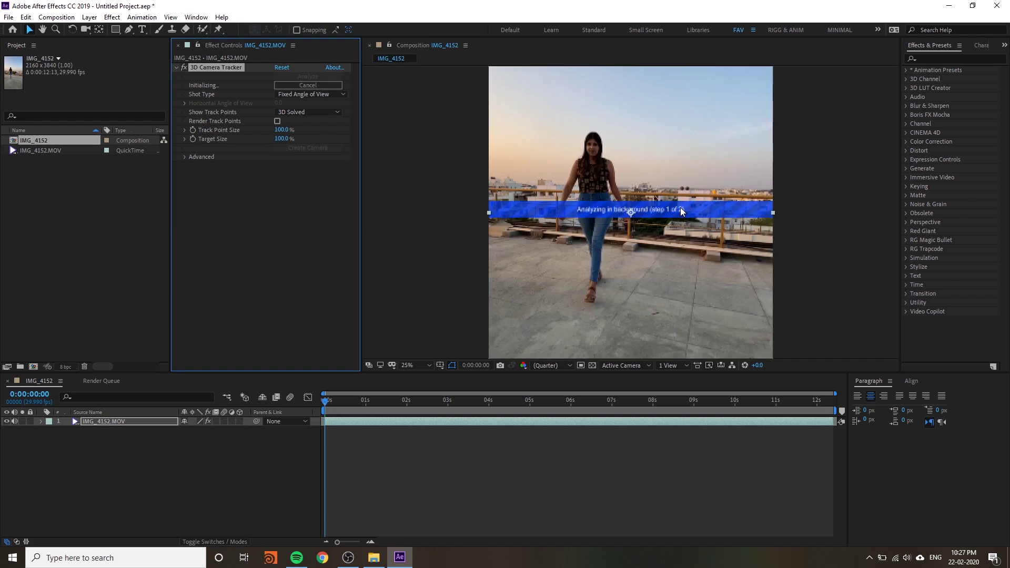
pyautogui.scroll(2, 645, 213)
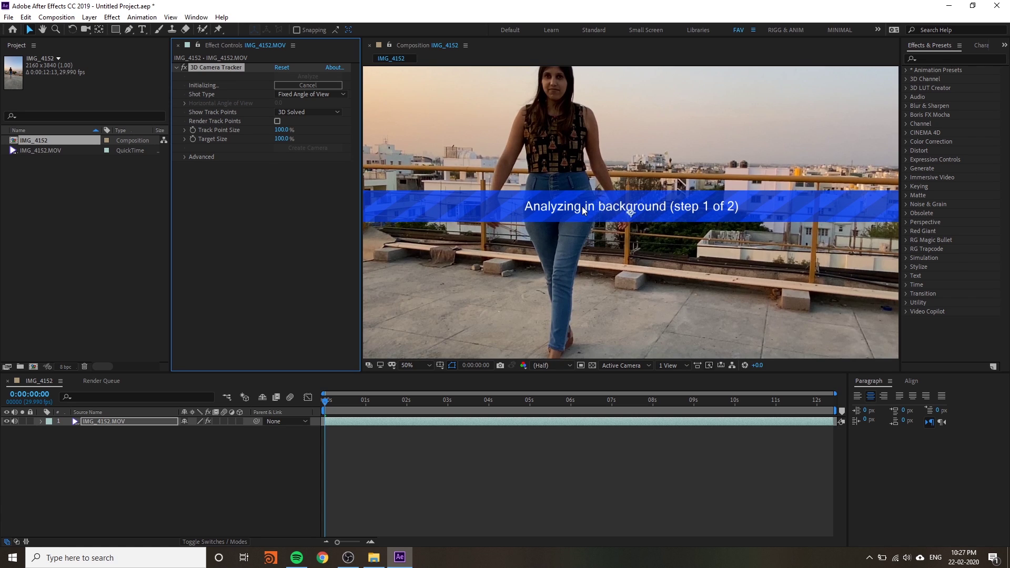
pyautogui.scroll(-2, 657, 210)
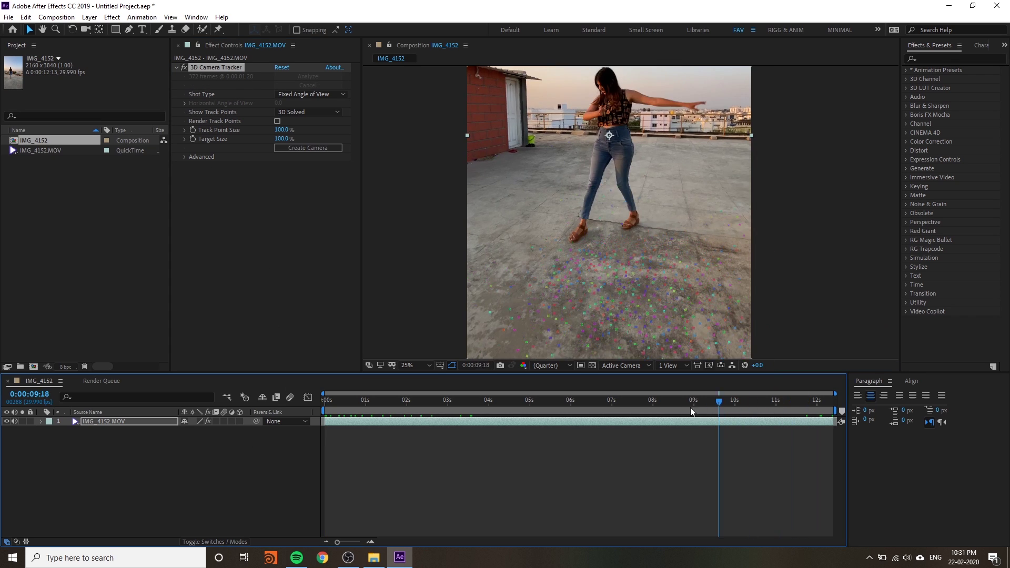
# - Set the 3D Camera Tracker's Track Point Size to 250%
pyautogui.moveTo(690, 407); pyautogui.dragTo(371, 411)
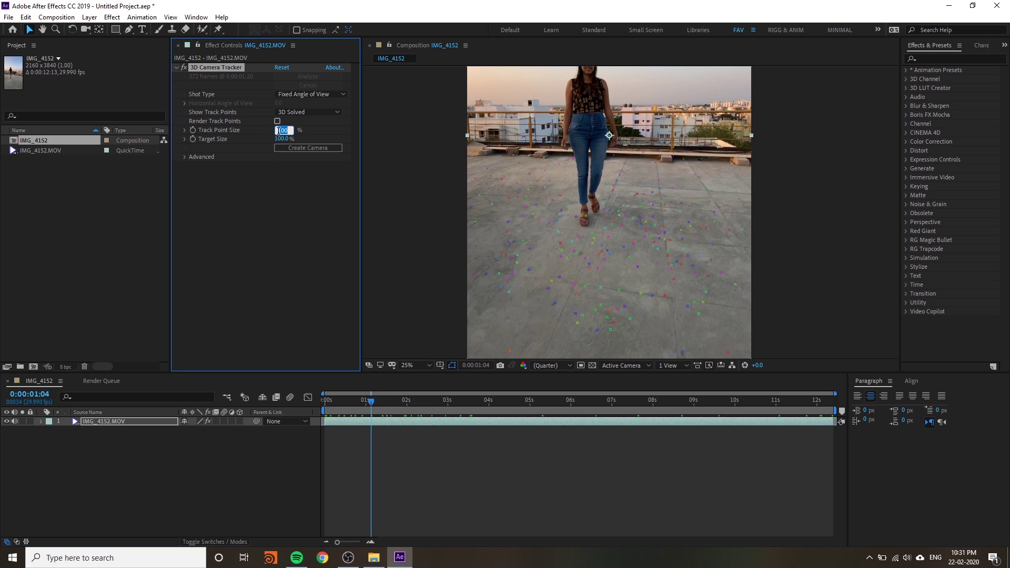
pyautogui.press('XF86MonBrightnessDown')
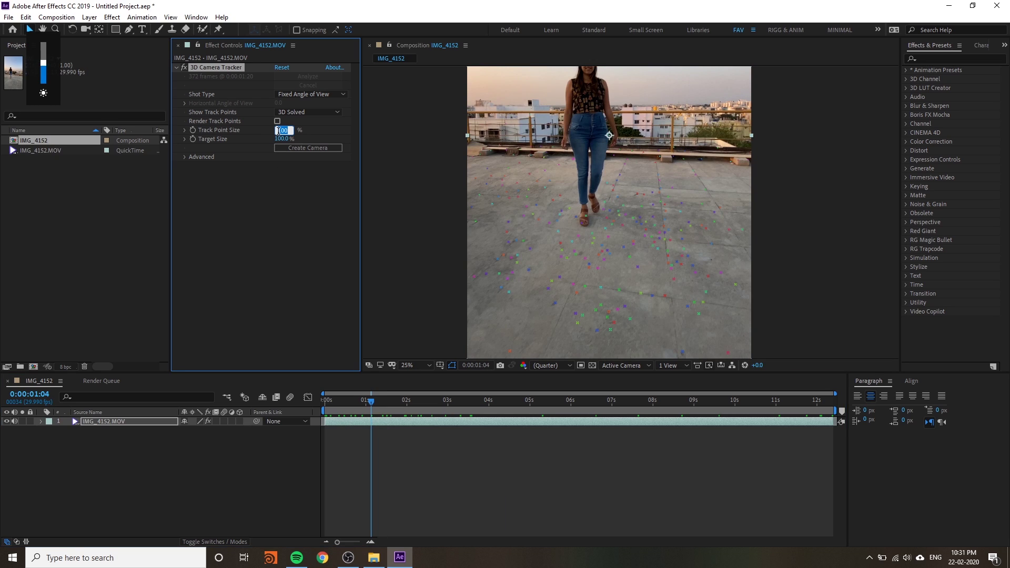
pyautogui.write('250')
pyautogui.press('Return')
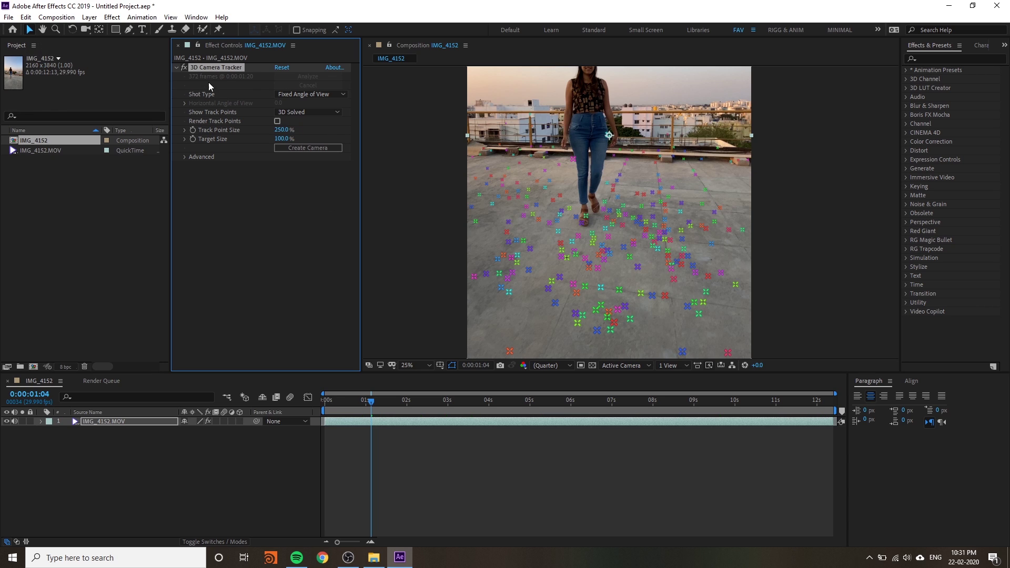
# - Create a text layer and a tracker camera from the floor track point beside the woman's feet at 0:00:01:07
pyautogui.moveTo(333, 405); pyautogui.dragTo(375, 427)
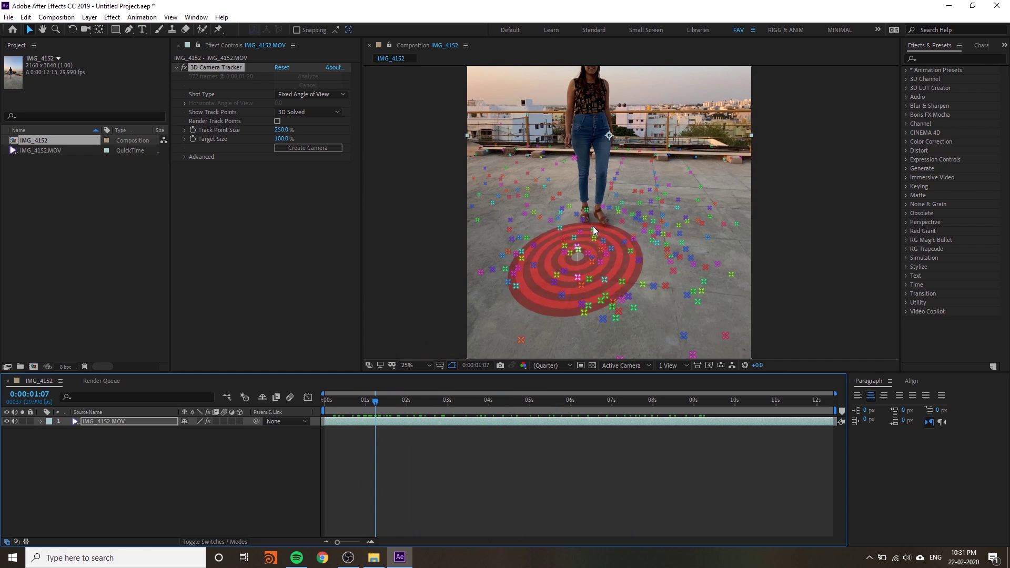
pyautogui.rightClick(620, 213)
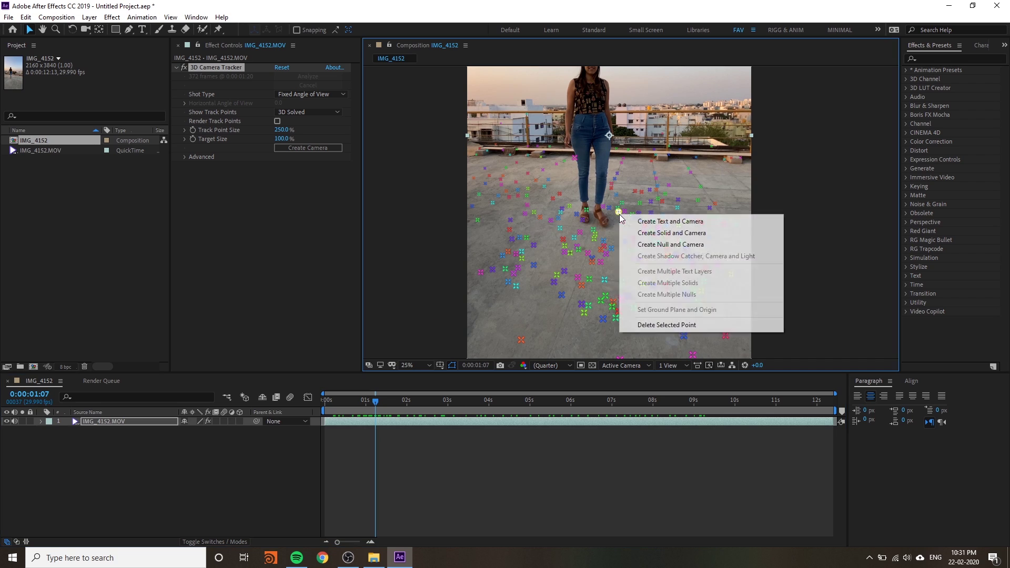
pyautogui.click(690, 221)
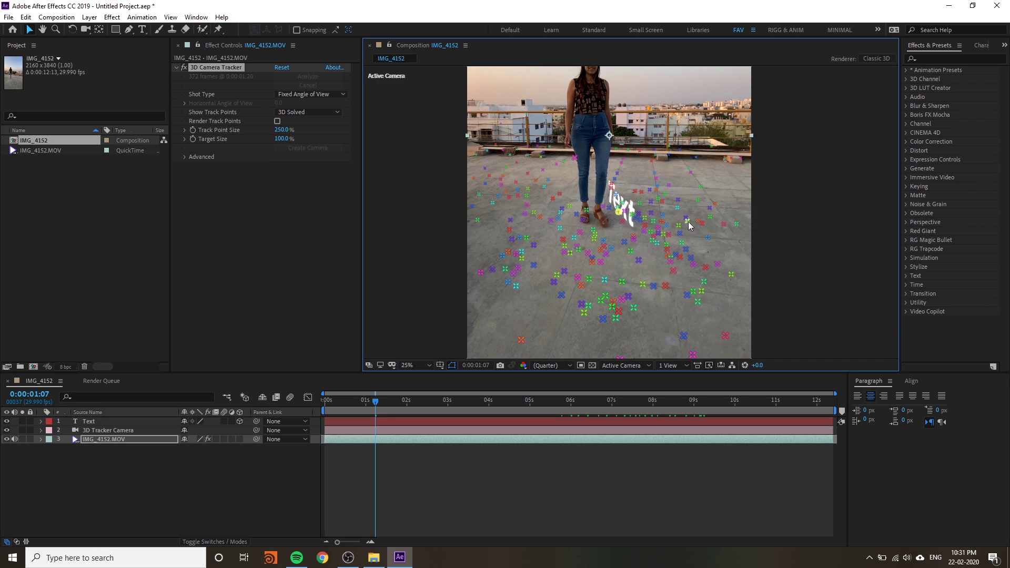
pyautogui.click(149, 478)
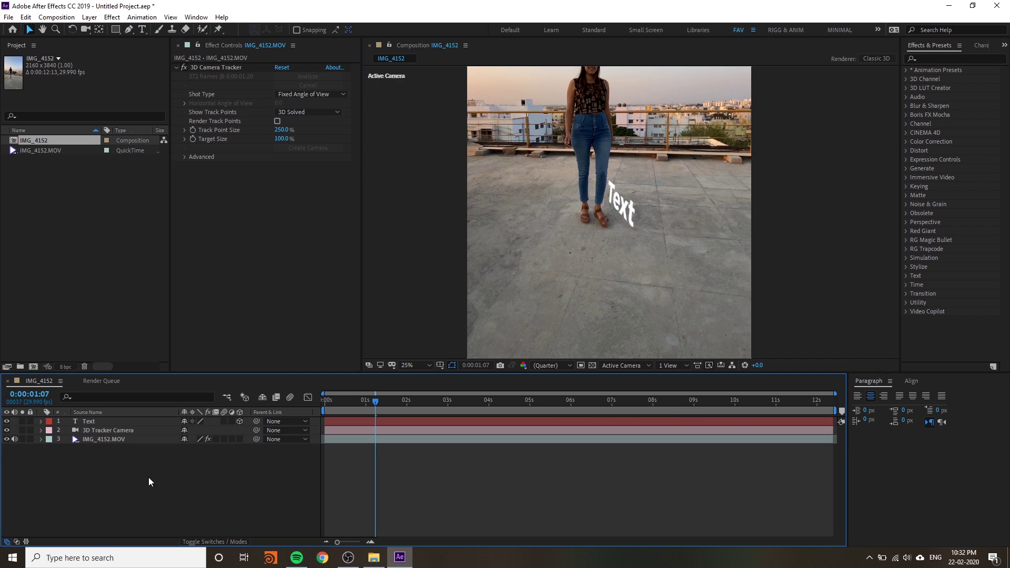
# - Create another text layer from a floor track point in front of the woman at 0:00:05:11
pyautogui.click(94, 430)
pyautogui.click(93, 421)
pyautogui.click(343, 430)
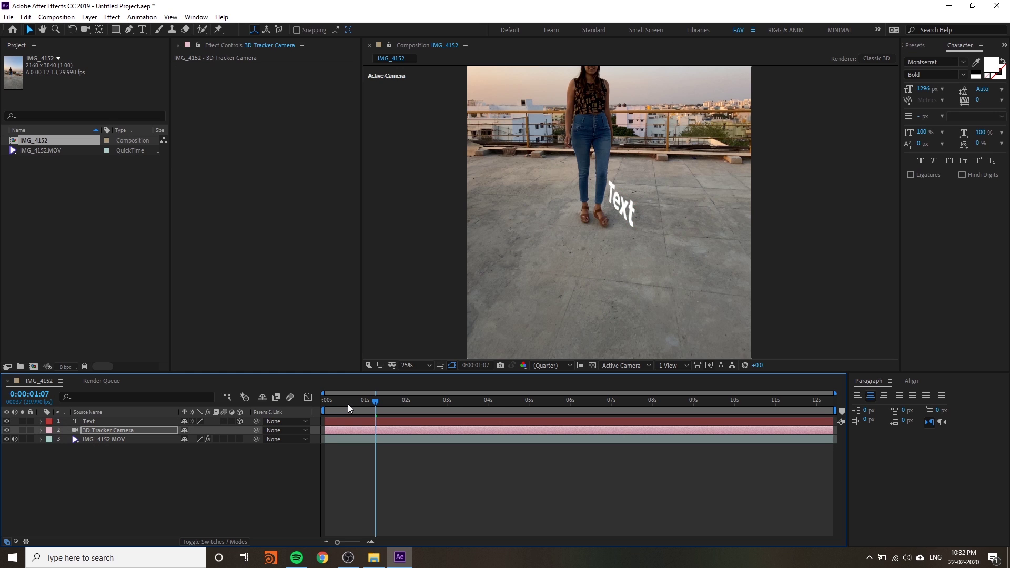
pyautogui.moveTo(348, 407); pyautogui.dragTo(545, 430)
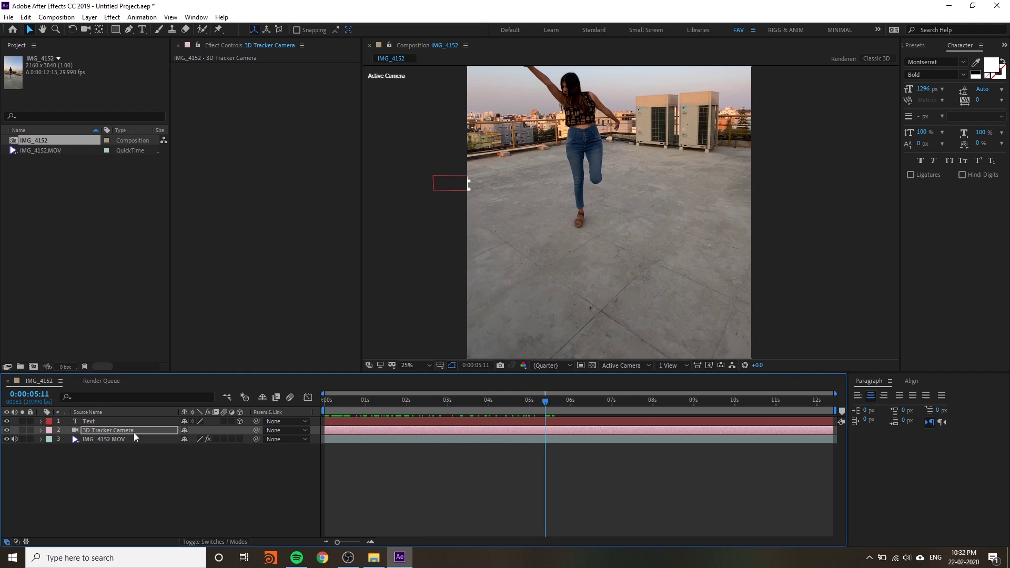
pyautogui.click(661, 245)
pyautogui.click(219, 68)
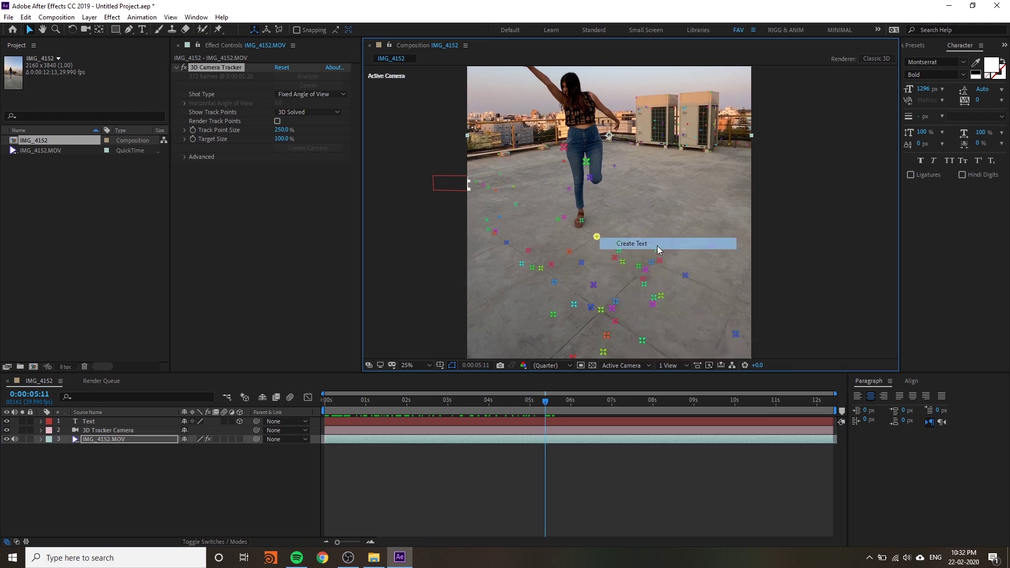
pyautogui.rightClick(602, 244)
pyautogui.click(599, 237)
# - Create a third text layer from a floor track point near the woman's feet at 0:00:00:00
pyautogui.moveTo(543, 398); pyautogui.dragTo(267, 423)
pyautogui.click(610, 448)
pyautogui.click(217, 68)
pyautogui.rightClick(635, 236)
pyautogui.click(674, 244)
pyautogui.click(667, 487)
# - Delete the three text layers, keeping the 3D Tracker Camera and the IMG_4152.MOV layer
pyautogui.click(98, 425)
pyautogui.keyDown('shift'); pyautogui.click(93, 439); pyautogui.keyUp('shift')
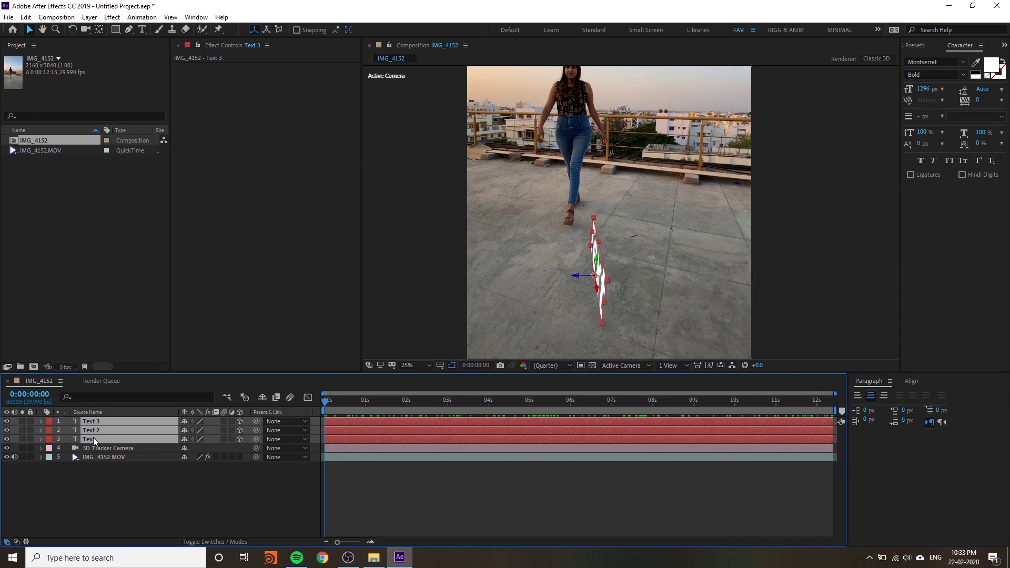
pyautogui.press('Delete')
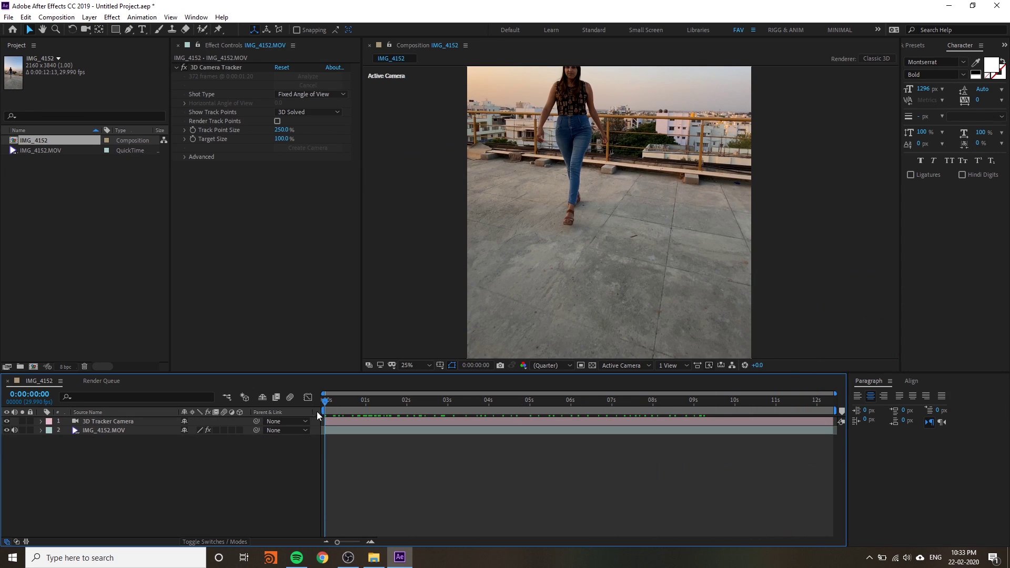
# - Play through the clip to find the woman's jump and add a marker to the IMG_4152.MOV layer at 0:00:02:14
pyautogui.press('space')
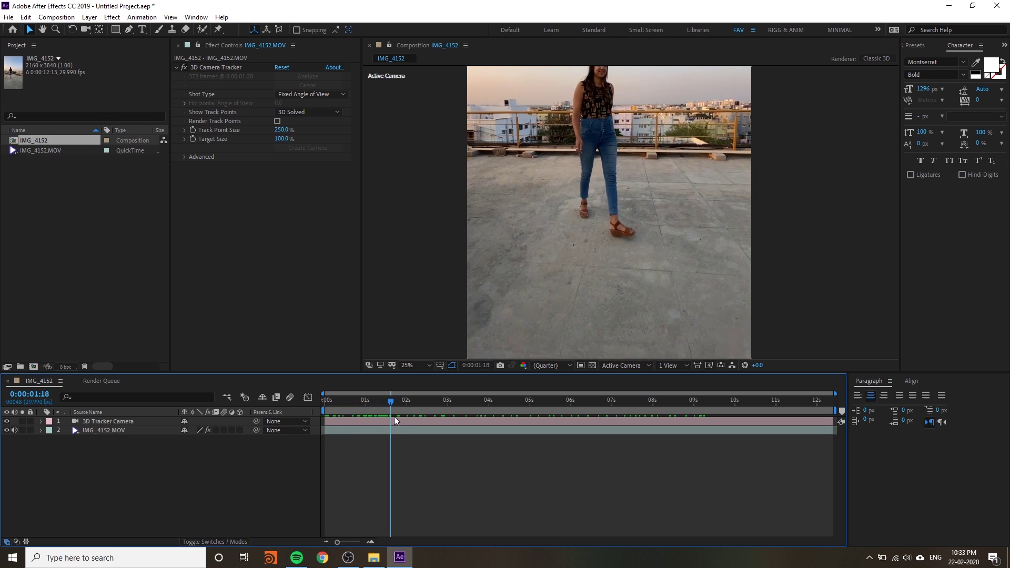
pyautogui.moveTo(416, 422); pyautogui.dragTo(445, 425)
pyautogui.press('space')
pyautogui.moveTo(642, 144); pyautogui.dragTo(649, 213)
pyautogui.moveTo(441, 403); pyautogui.dragTo(423, 416)
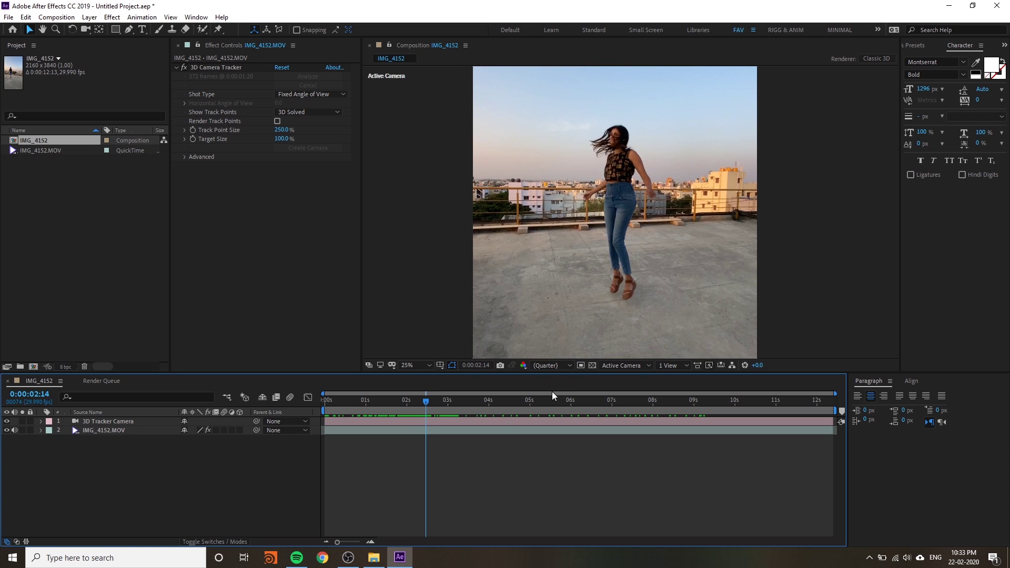
pyautogui.click(112, 434)
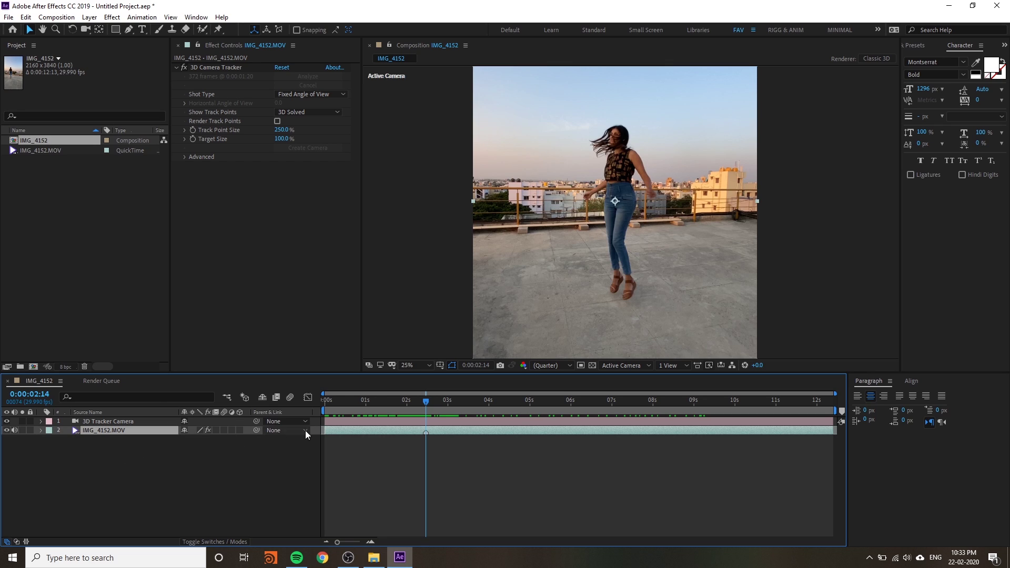
pyautogui.click(419, 444)
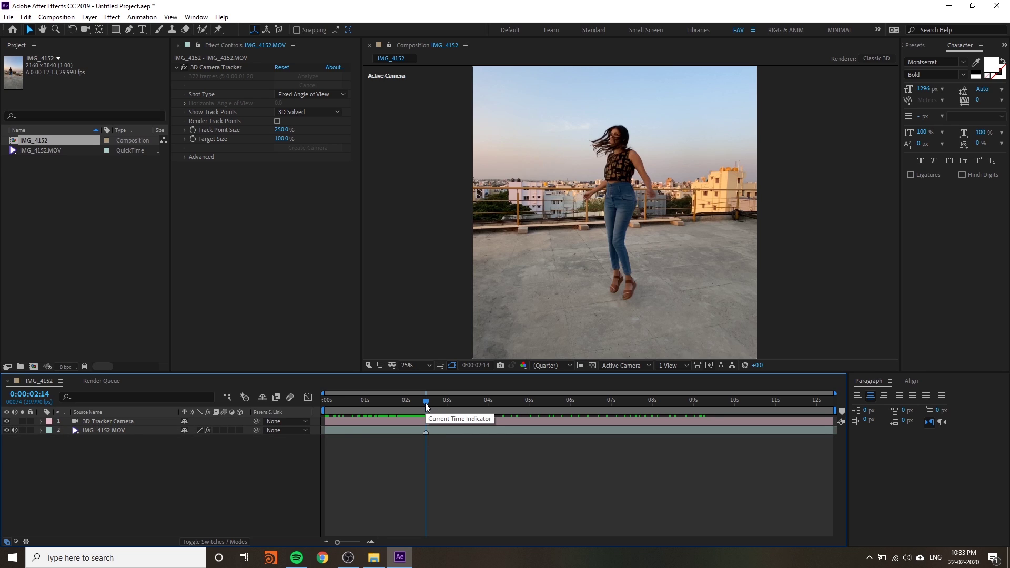
# - Add markers to the IMG_4152.MOV layer at the poses at 0:00:05:03, 0:00:09:02 and 0:00:12:03
pyautogui.moveTo(426, 406)
pyautogui.mouseDown()
pyautogui.moveTo(538, 431)
pyautogui.moveTo(580, 415)
pyautogui.moveTo(687, 464)
pyautogui.moveTo(680, 457)
pyautogui.moveTo(690, 462)
pyautogui.moveTo(697, 434)
pyautogui.moveTo(766, 414)
pyautogui.moveTo(825, 436)
pyautogui.mouseUp()
pyautogui.click(537, 434)
pyautogui.press('KP_Multiply')
pyautogui.press('KP_Multiply')
pyautogui.click(433, 438)
pyautogui.click(810, 431)
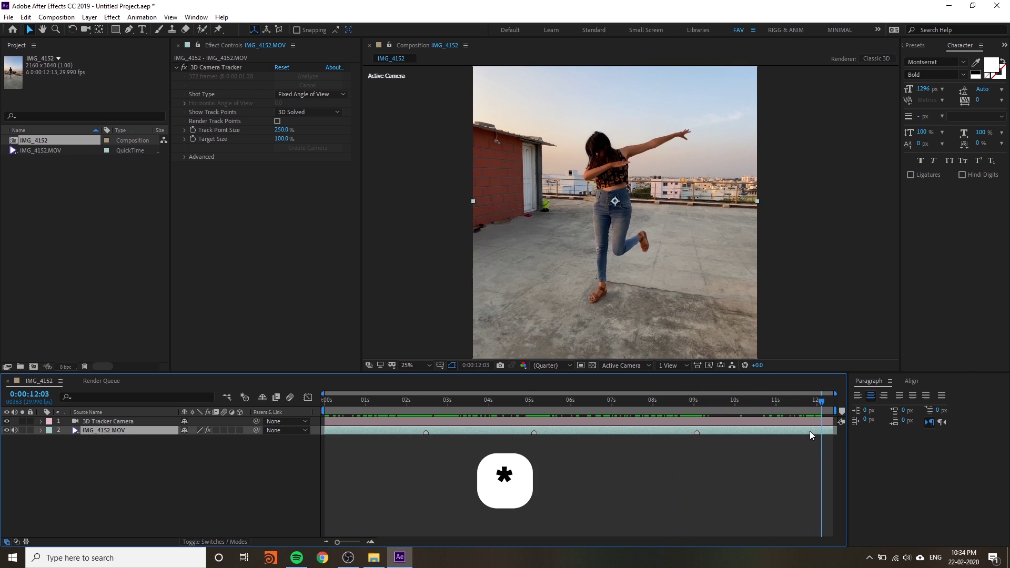
pyautogui.click(787, 473)
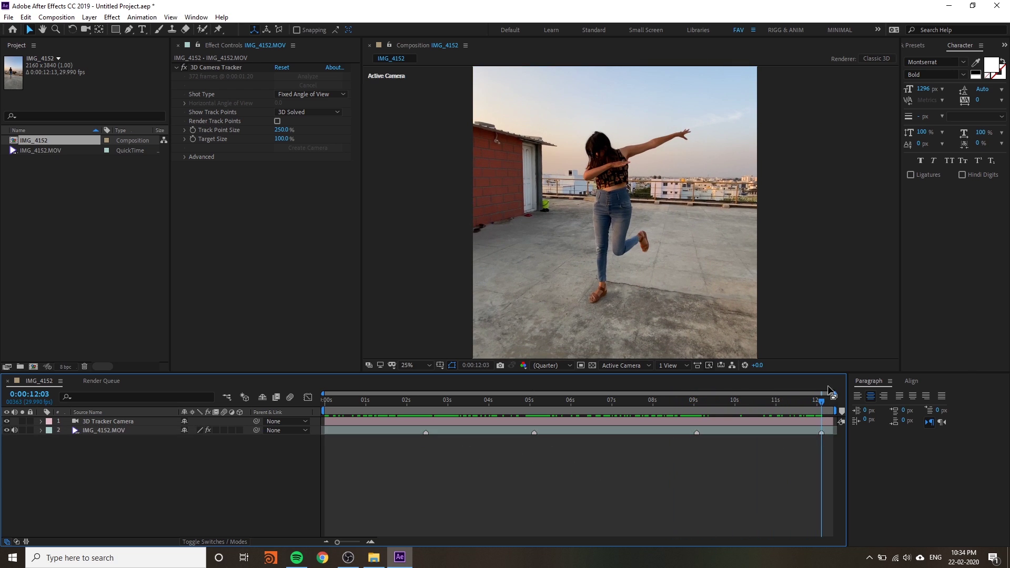
# - Save the jump frame at 0:00:02:14 as a layered Photoshop file named 1 in the FREEZE FRAME folder
pyautogui.moveTo(822, 405); pyautogui.dragTo(414, 465)
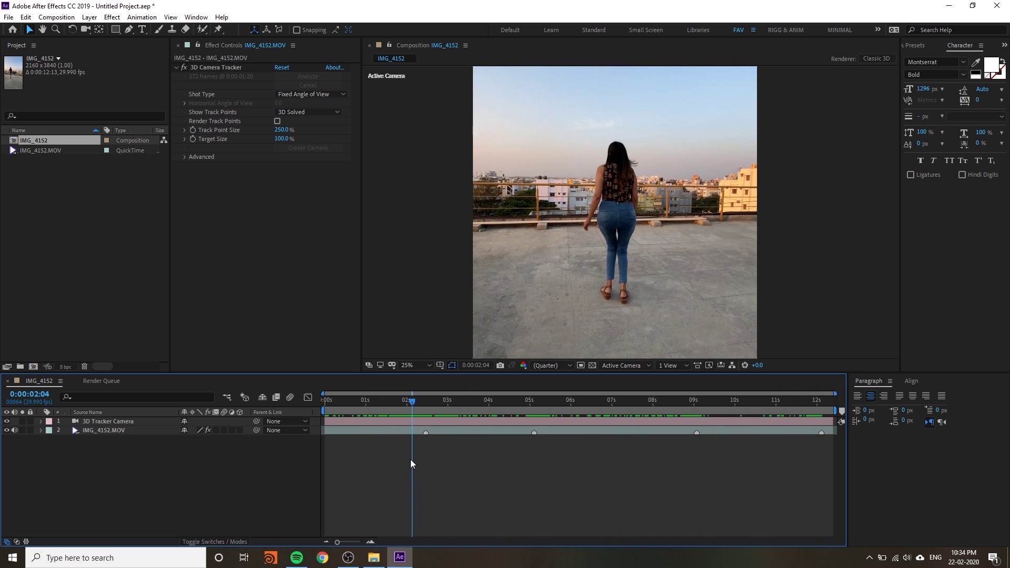
pyautogui.moveTo(419, 414); pyautogui.dragTo(424, 455)
pyautogui.click(451, 432)
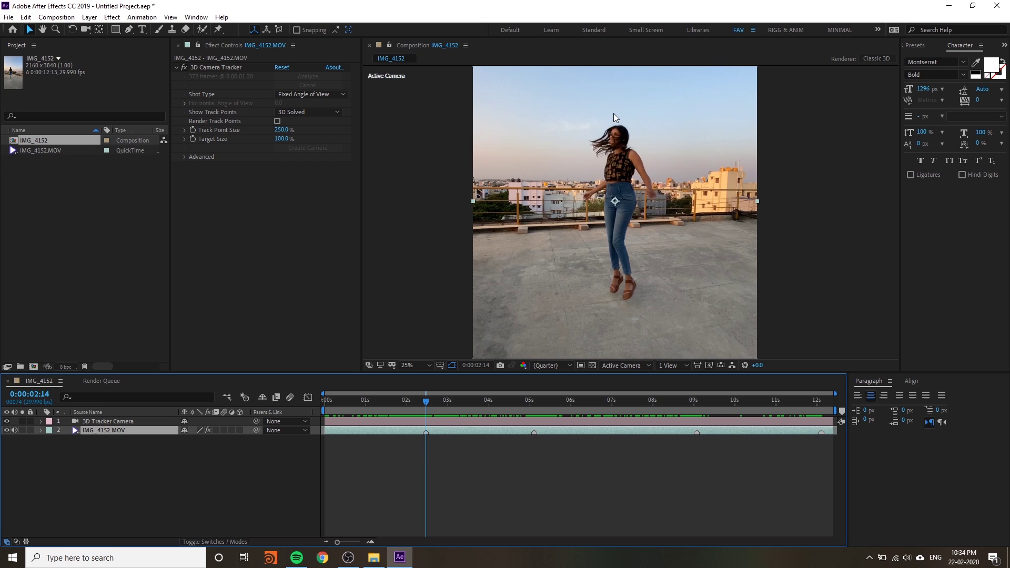
pyautogui.click(65, 19)
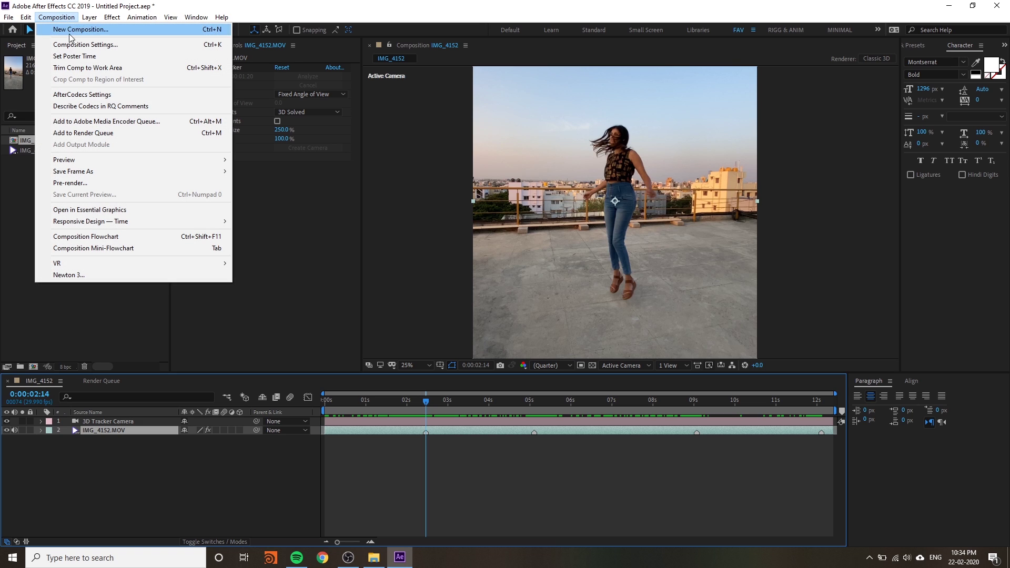
pyautogui.moveTo(85, 172)
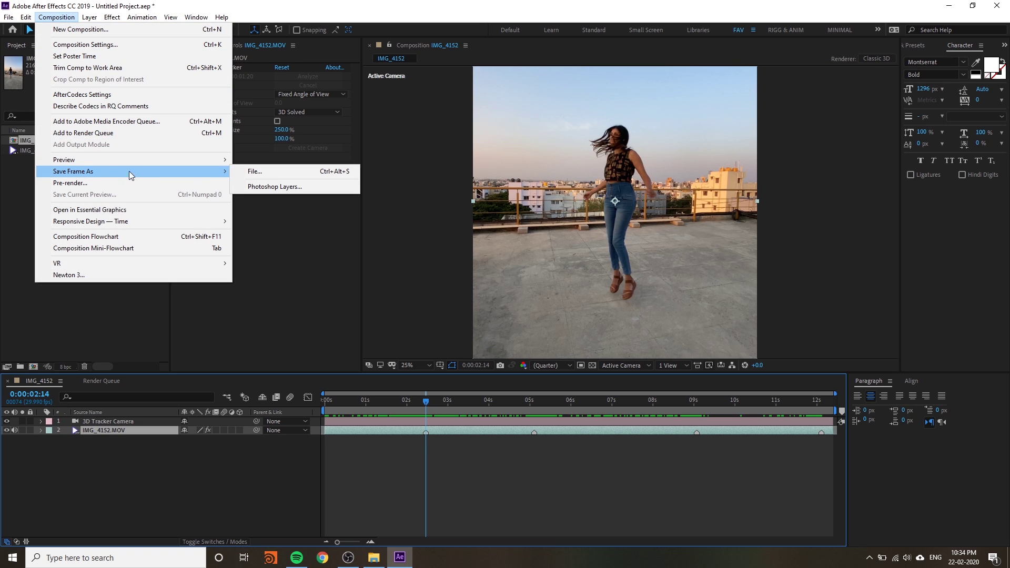
pyautogui.click(302, 189)
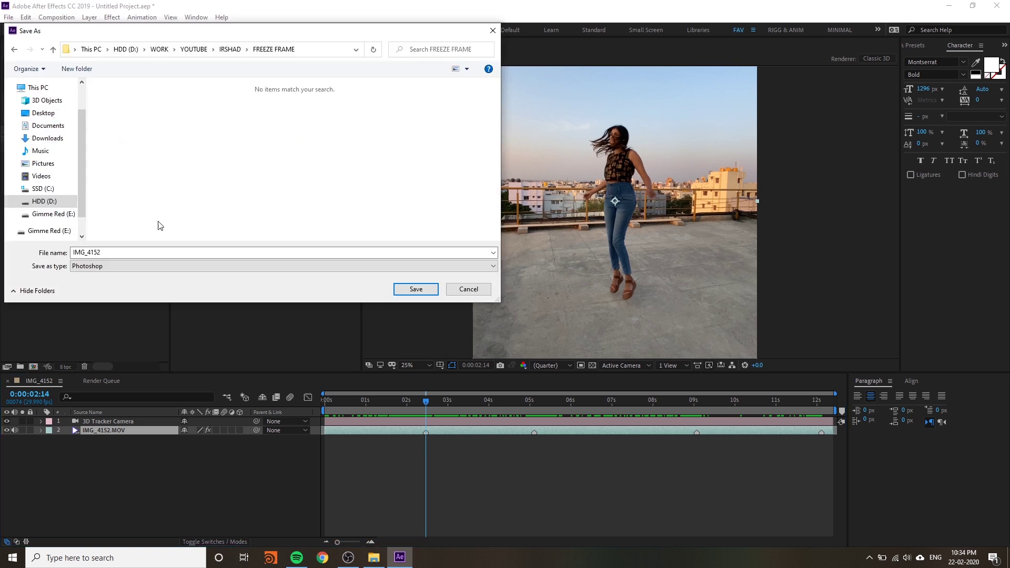
pyautogui.write('1')
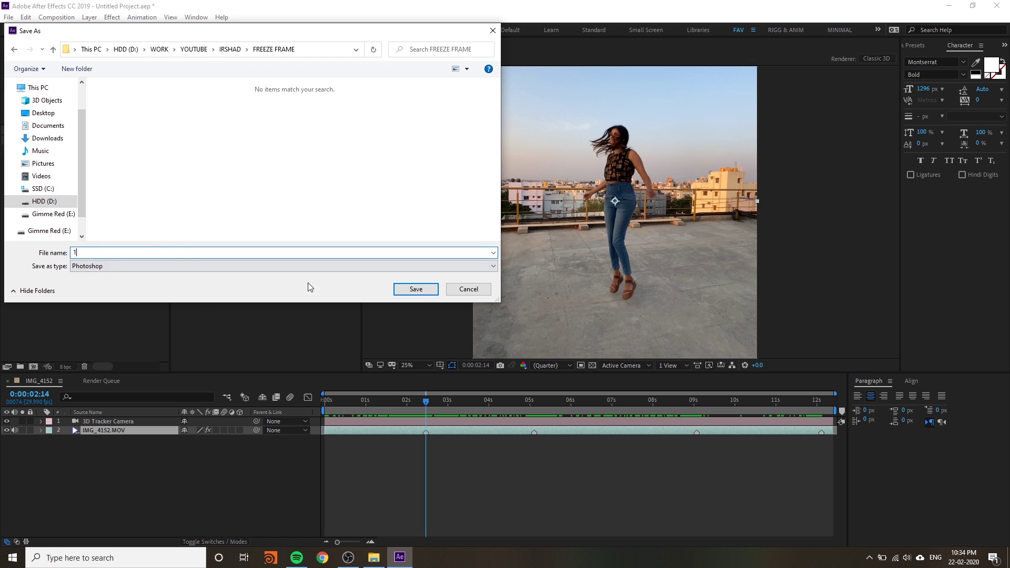
pyautogui.click(417, 289)
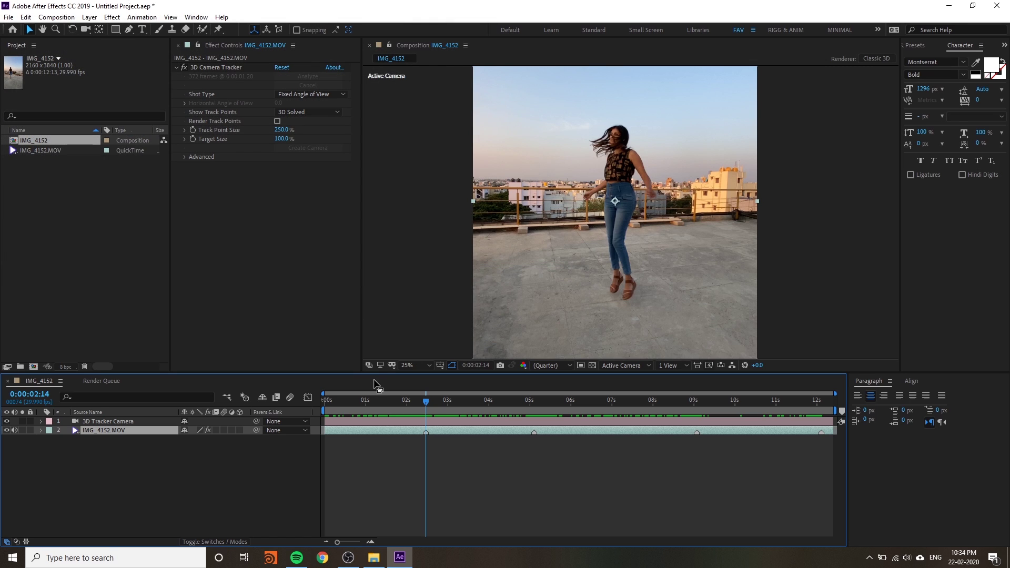
# - Save the frame at the second marker, 0:00:05:03, as a Photoshop file named 2
pyautogui.moveTo(447, 405); pyautogui.dragTo(538, 421)
pyautogui.click(57, 16)
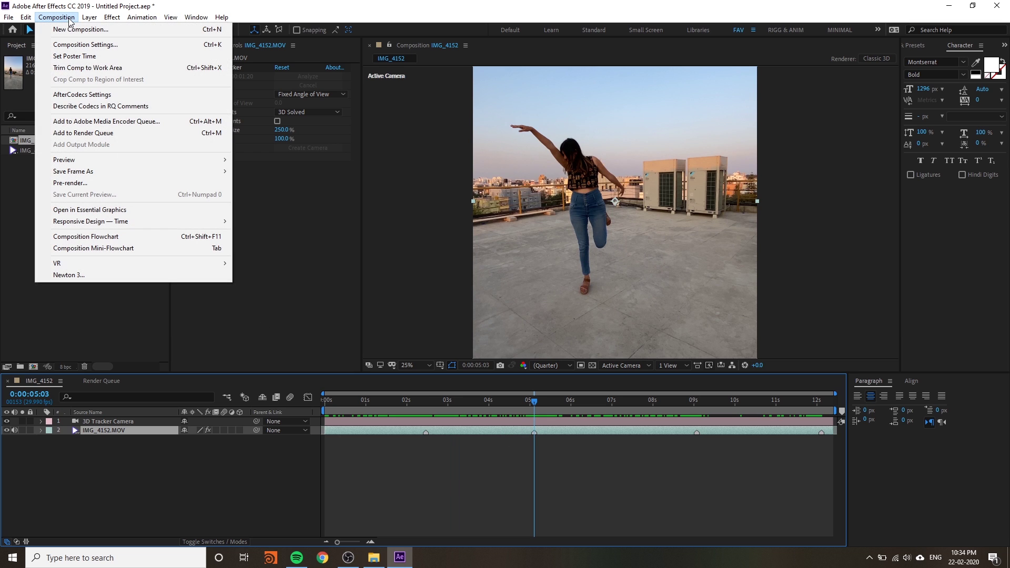
pyautogui.moveTo(132, 174)
pyautogui.click(255, 171)
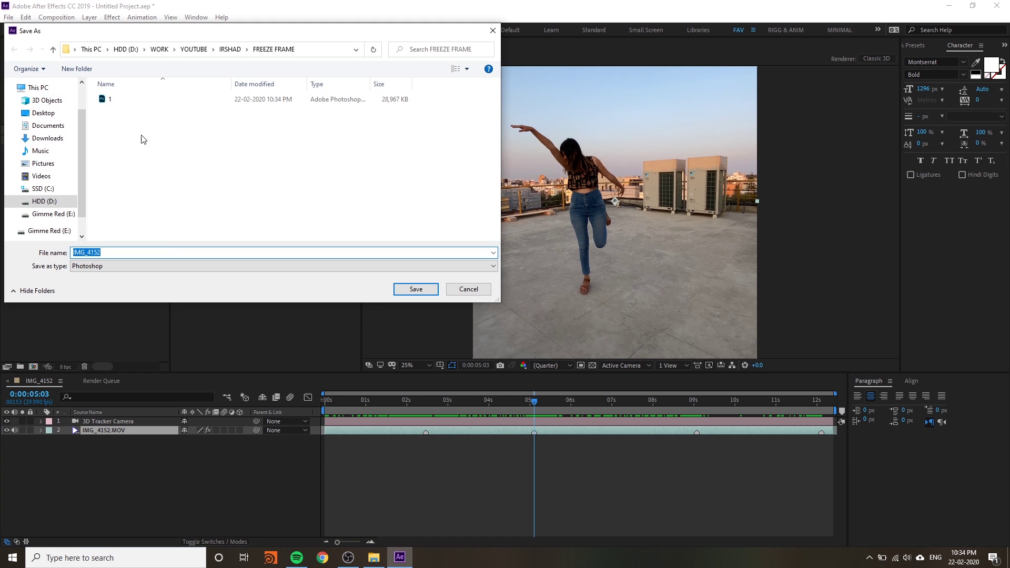
pyautogui.click(414, 290)
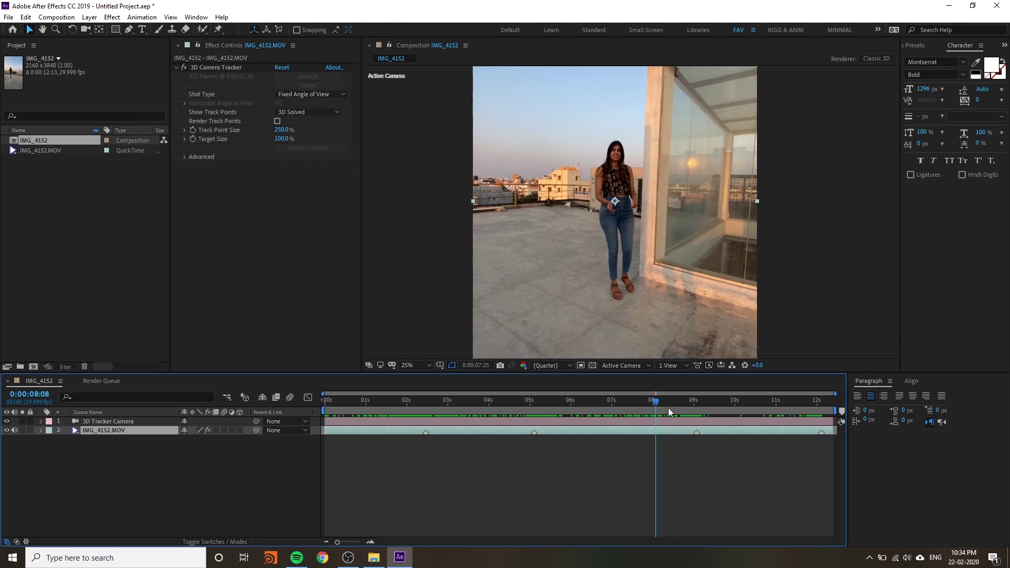
# - Save the frame at the third marker, 0:00:09:02, as a Photoshop file named 3
pyautogui.click(56, 17)
pyautogui.click(250, 168)
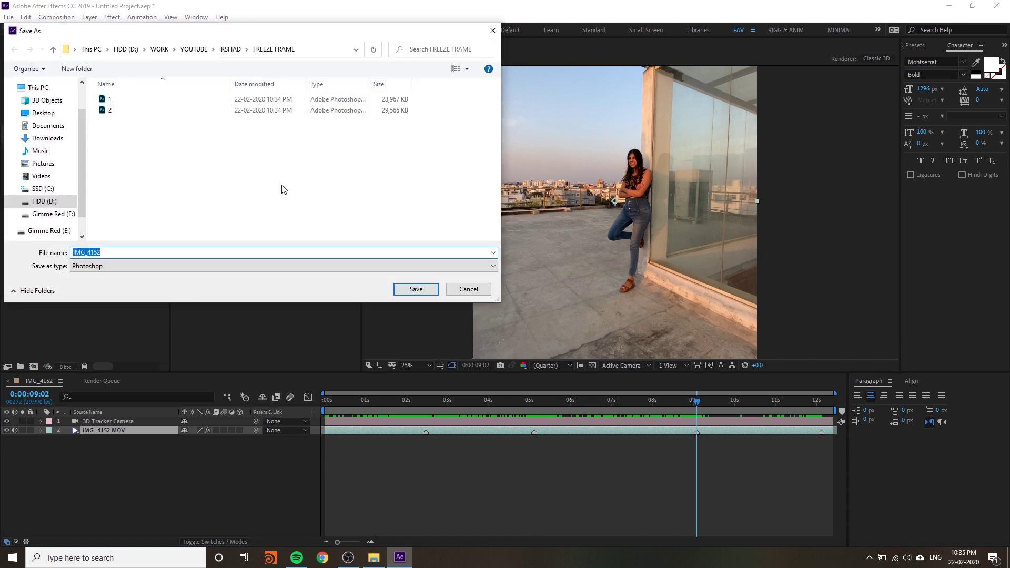
pyautogui.click(415, 288)
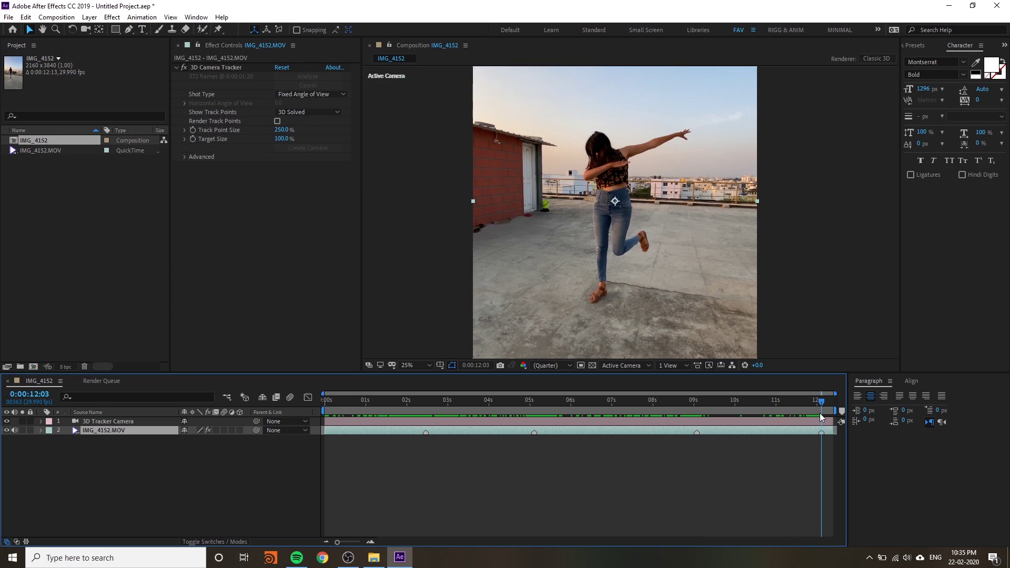
# - Save the frame at the last marker, 0:00:12:03, as a Photoshop file named 4
pyautogui.click(56, 17)
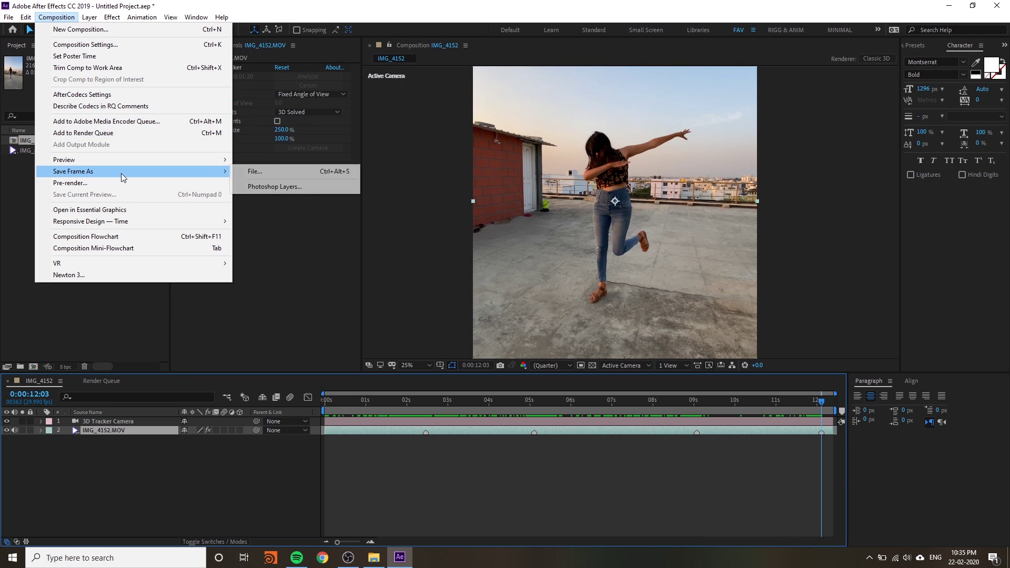
pyautogui.click(253, 188)
pyautogui.click(415, 289)
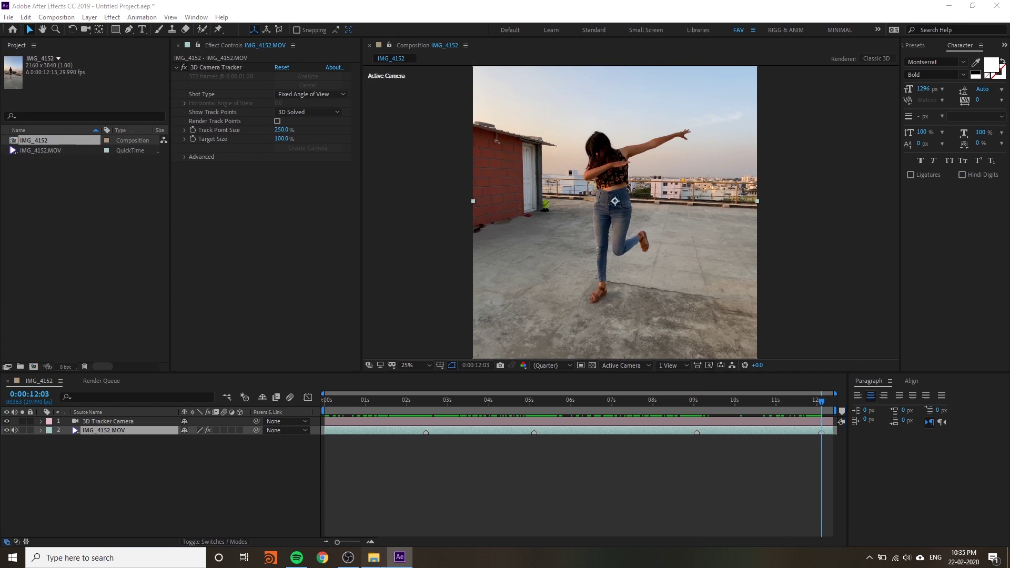
# - Open the saved frame 1.PSD from the FREEZE FRAME folder in Photoshop
pyautogui.click(374, 557)
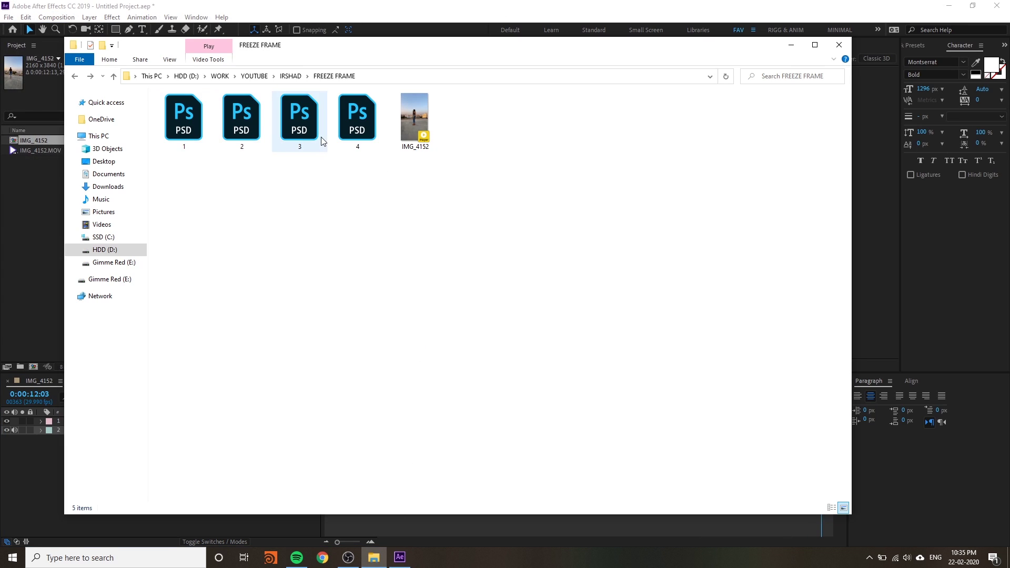
pyautogui.click(181, 124)
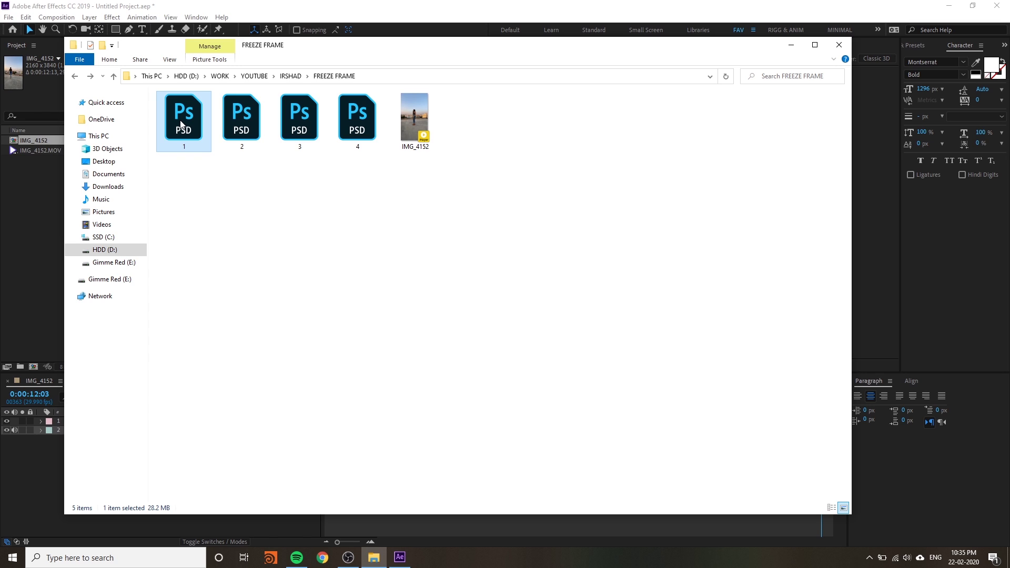
pyautogui.doubleClick(181, 125)
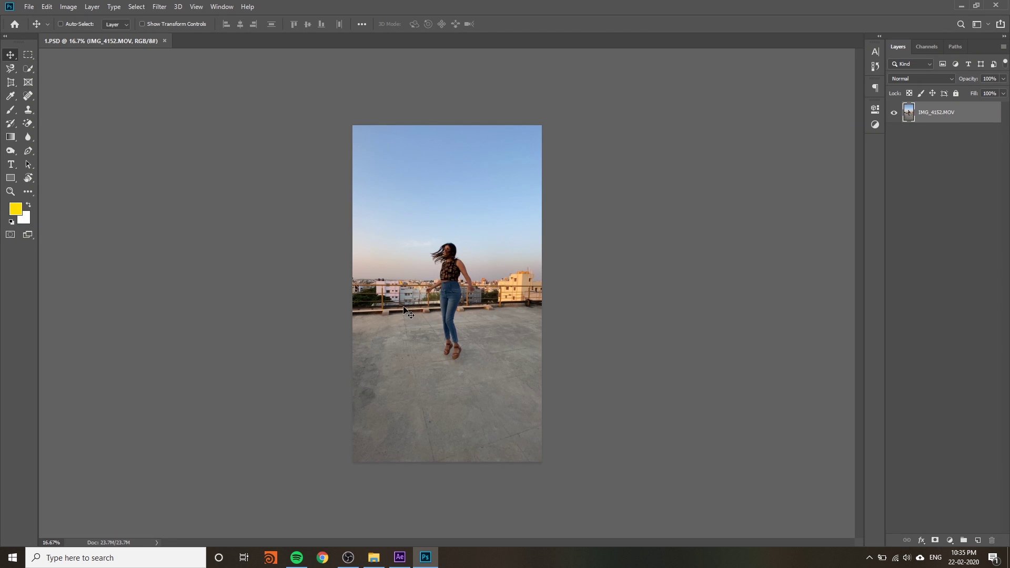
pyautogui.scroll(10, 461, 253)
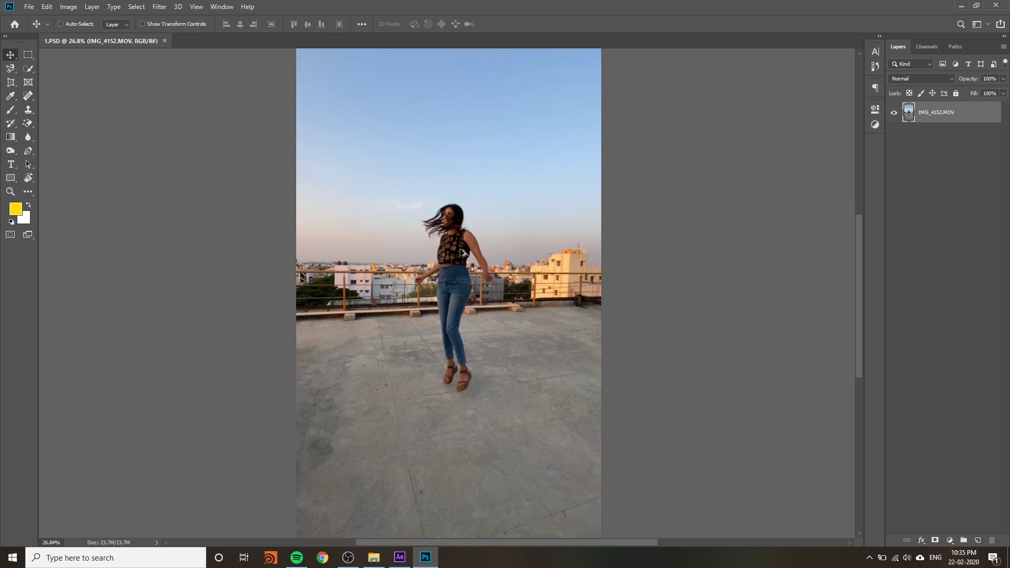
pyautogui.scroll(-3, 462, 253)
pyautogui.scroll(6, 460, 248)
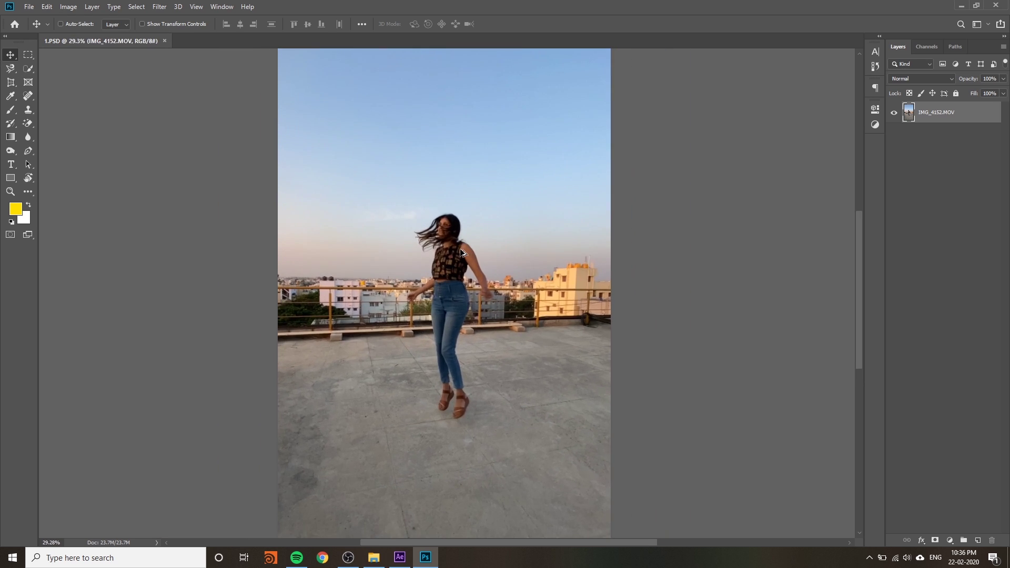
pyautogui.scroll(-6, 444, 234)
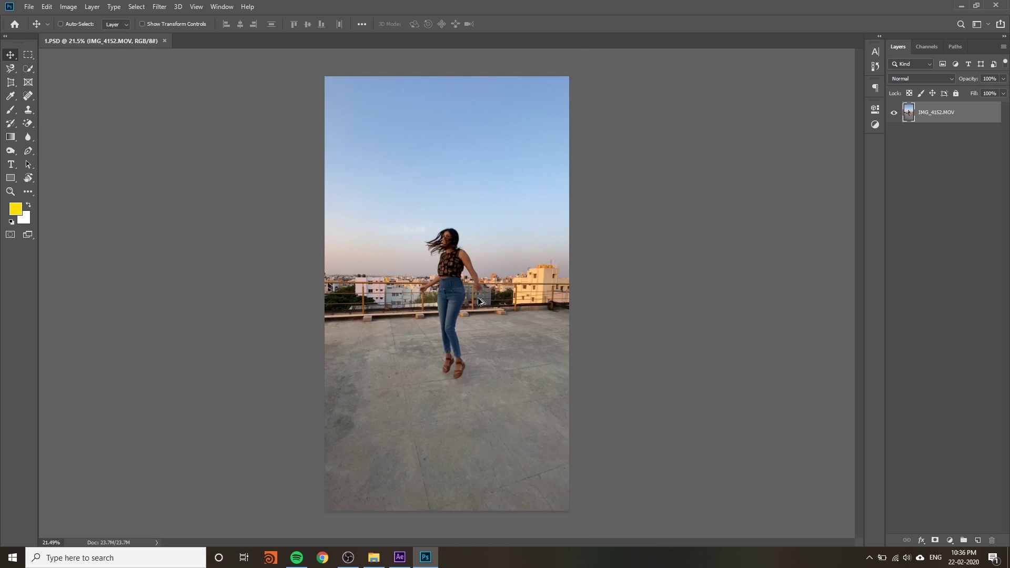
# - Select the jumping woman from head to feet with the Quick Selection Tool
pyautogui.scroll(1, 477, 298)
pyautogui.click(11, 68)
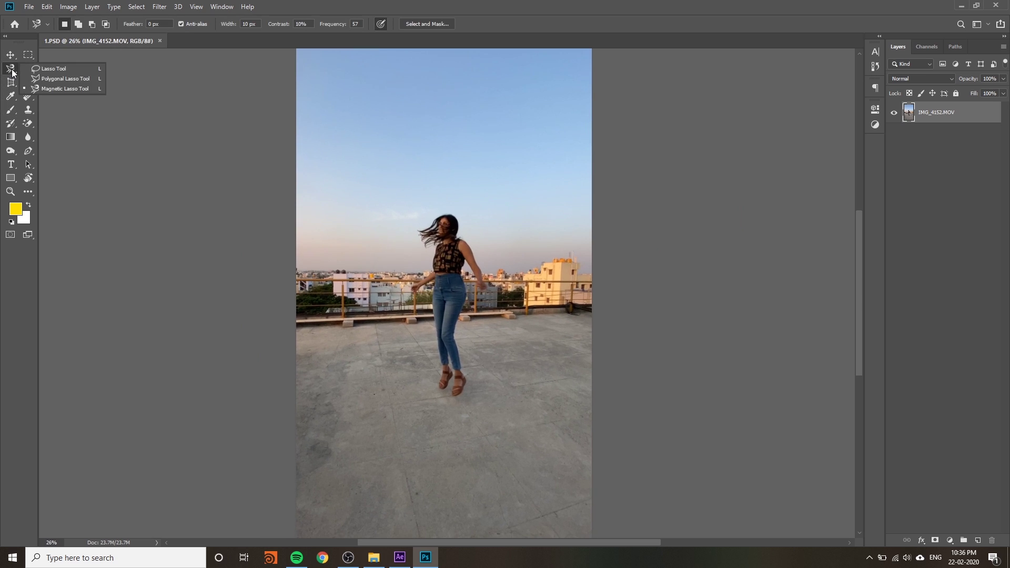
pyautogui.click(77, 90)
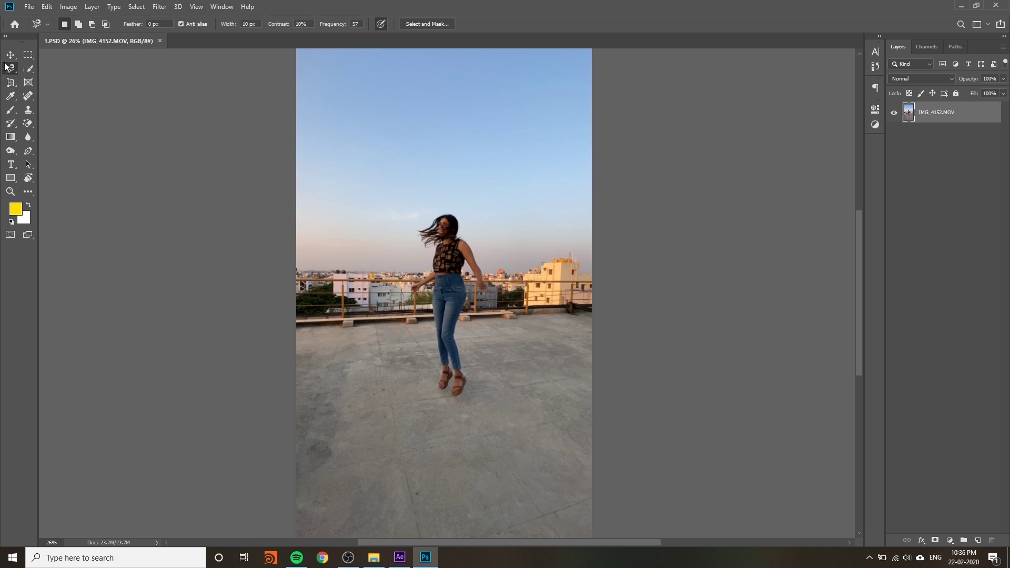
pyautogui.click(33, 70)
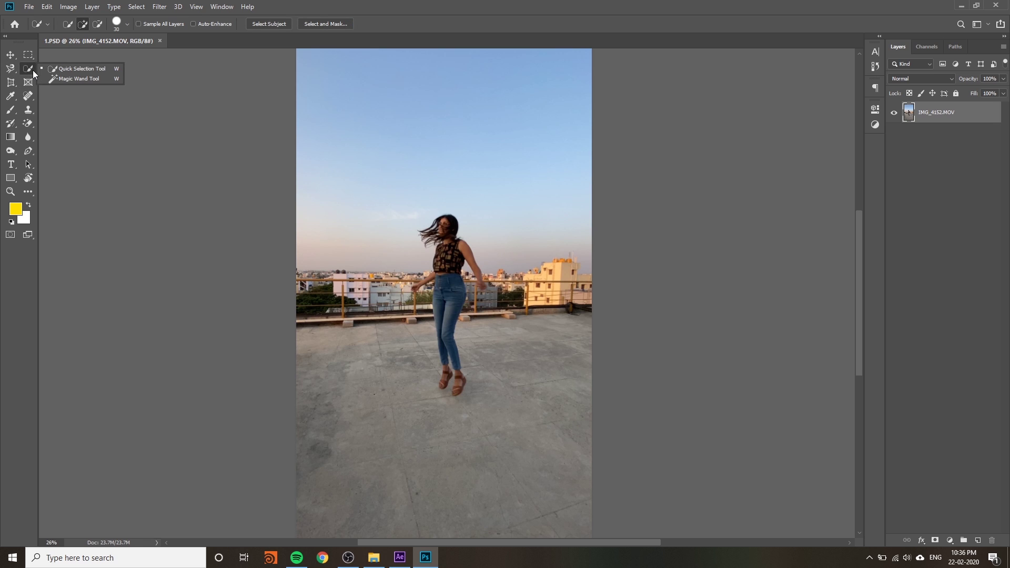
pyautogui.click(79, 69)
pyautogui.scroll(9, 472, 270)
pyautogui.moveTo(422, 183); pyautogui.dragTo(427, 474)
pyautogui.moveTo(427, 526)
pyautogui.mouseDown()
pyautogui.moveTo(440, 339)
pyautogui.moveTo(426, 354)
pyautogui.moveTo(455, 370)
pyautogui.mouseUp()
pyautogui.moveTo(479, 174)
pyautogui.mouseDown()
pyautogui.moveTo(434, 293)
pyautogui.moveTo(439, 256)
pyautogui.mouseUp()
pyautogui.moveTo(421, 153); pyautogui.dragTo(466, 245)
# - Clean up the selection around the woman's hand and hair, and subtract the background between her arm and waist
pyautogui.moveTo(346, 225)
pyautogui.mouseDown()
pyautogui.moveTo(312, 248)
pyautogui.moveTo(288, 278)
pyautogui.moveTo(341, 247)
pyautogui.mouseUp()
pyautogui.moveTo(359, 99); pyautogui.dragTo(339, 137)
pyautogui.scroll(-5, 420, 202)
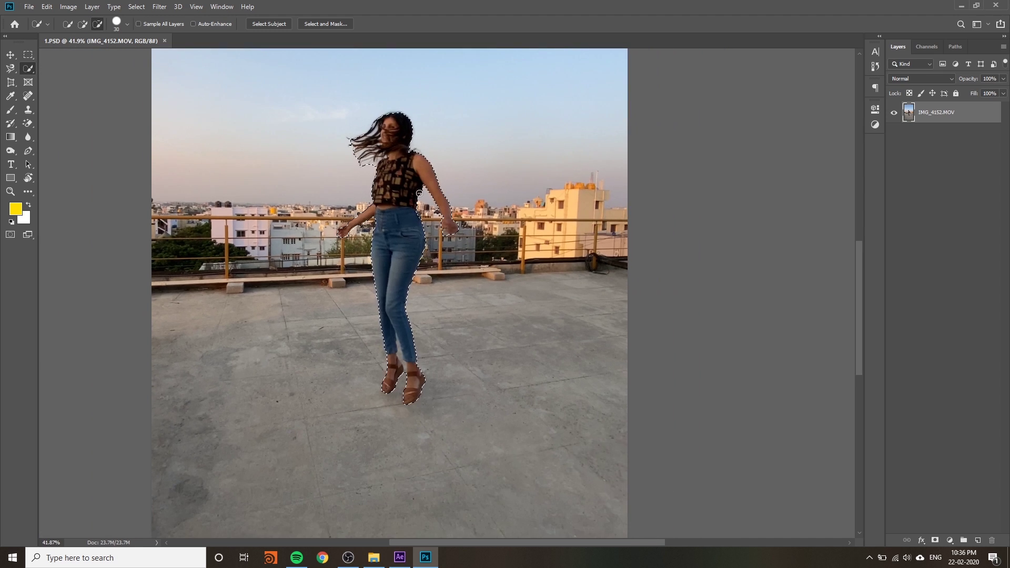
pyautogui.moveTo(420, 202); pyautogui.dragTo(431, 233)
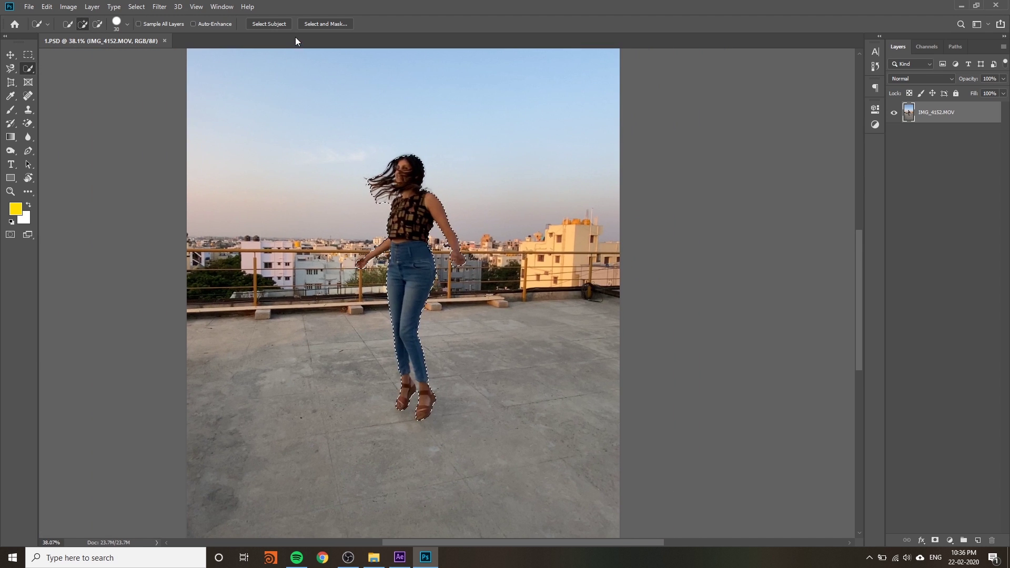
# - Refine the selection around the woman's flying hair in Select and Mask, using the Refine Edge Brush at size 40 in Overlay view
pyautogui.click(326, 24)
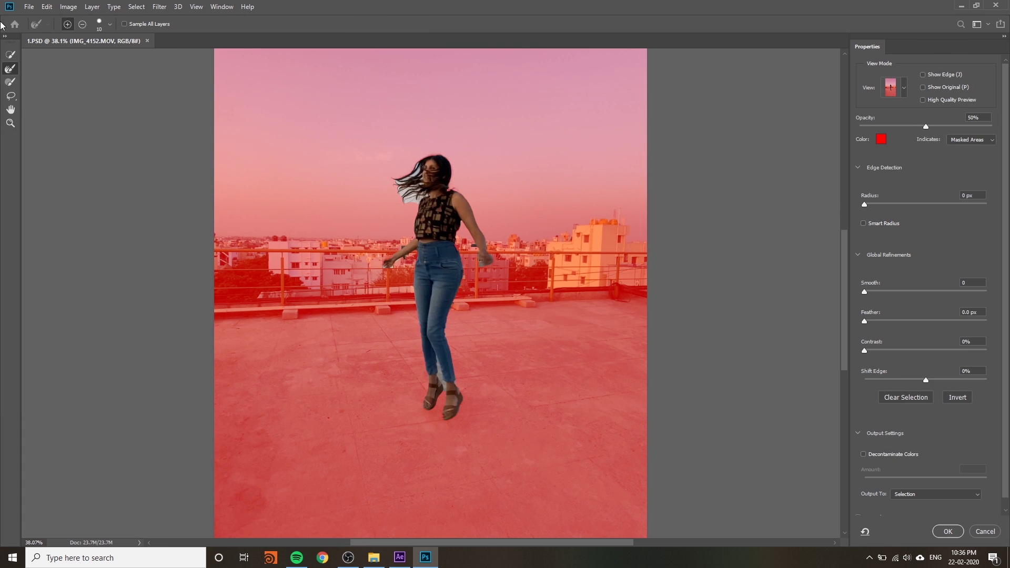
pyautogui.click(11, 70)
pyautogui.scroll(5, 415, 170)
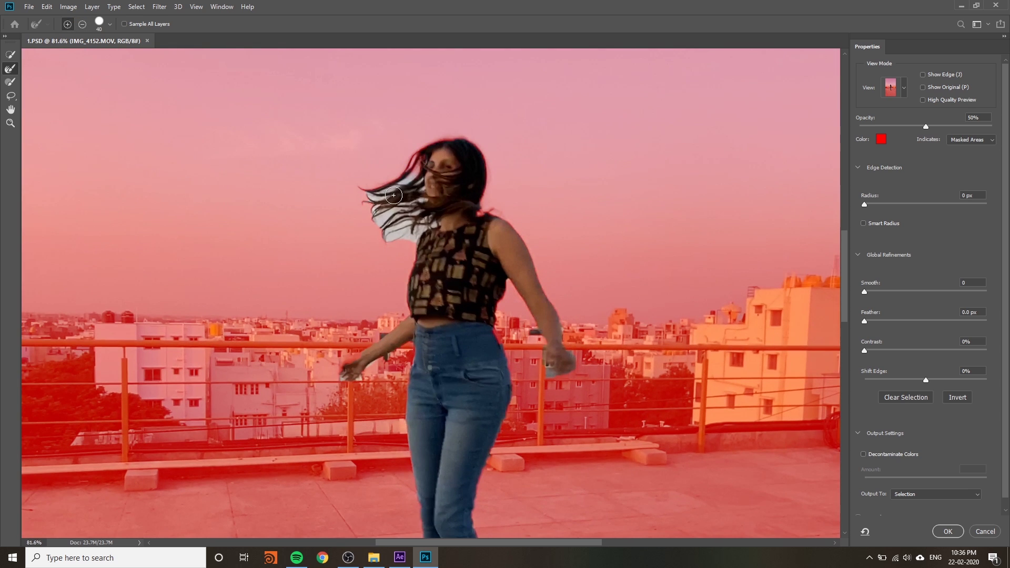
pyautogui.click(904, 88)
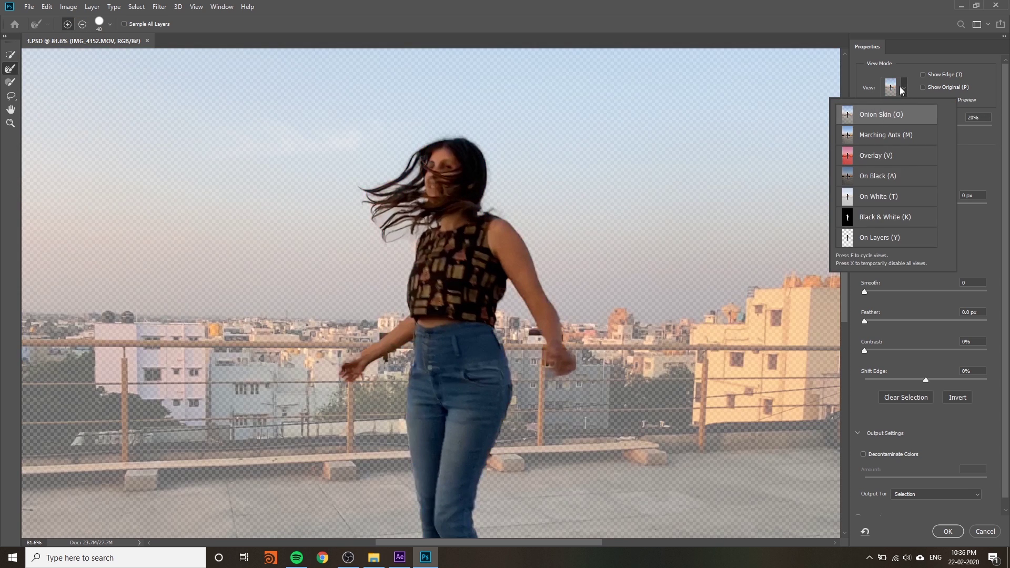
pyautogui.click(902, 89)
pyautogui.click(904, 88)
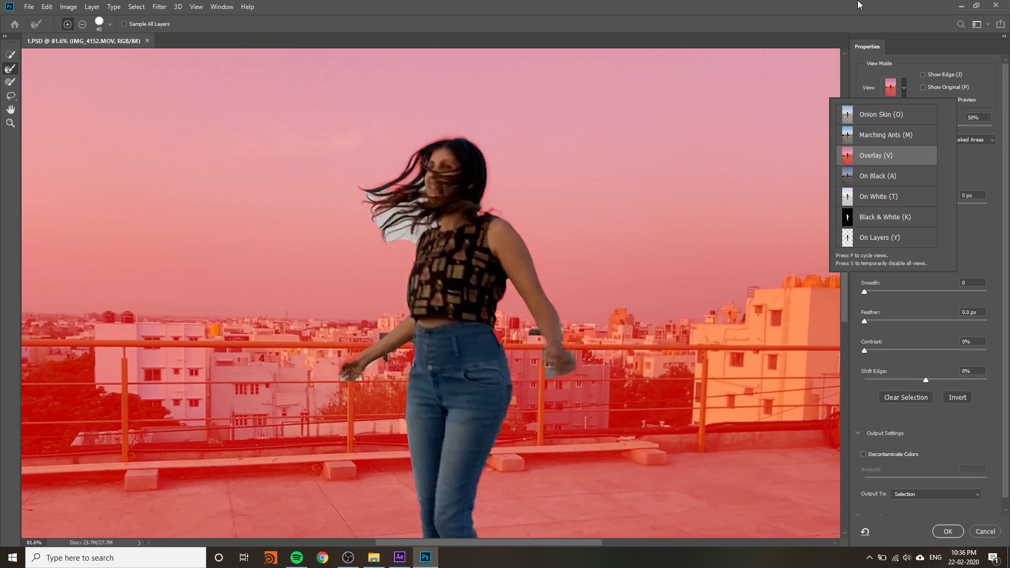
pyautogui.click(857, 2)
pyautogui.moveTo(376, 238)
pyautogui.mouseDown()
pyautogui.moveTo(404, 208)
pyautogui.moveTo(344, 226)
pyautogui.moveTo(395, 194)
pyautogui.moveTo(328, 206)
pyautogui.moveTo(418, 183)
pyautogui.moveTo(411, 234)
pyautogui.moveTo(437, 227)
pyautogui.moveTo(380, 249)
pyautogui.moveTo(414, 233)
pyautogui.moveTo(405, 252)
pyautogui.moveTo(420, 252)
pyautogui.moveTo(450, 136)
pyautogui.mouseUp()
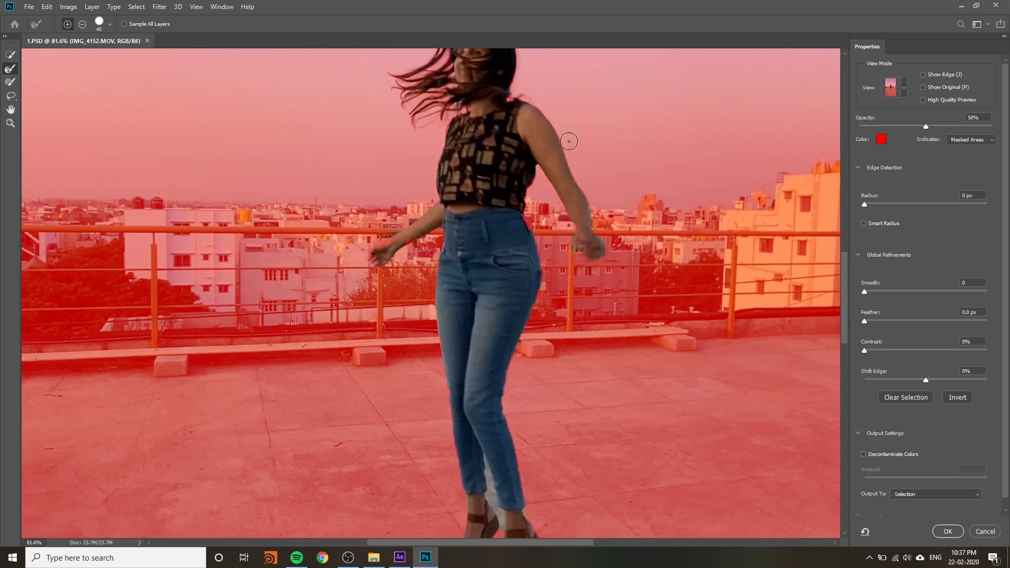
# - Refine the selection edges along the jumping woman's arms, legs and feet with the Refine Edge Brush
pyautogui.moveTo(463, 103); pyautogui.dragTo(468, 206)
pyautogui.moveTo(546, 350); pyautogui.dragTo(545, 181)
pyautogui.scroll(-5, 545, 182)
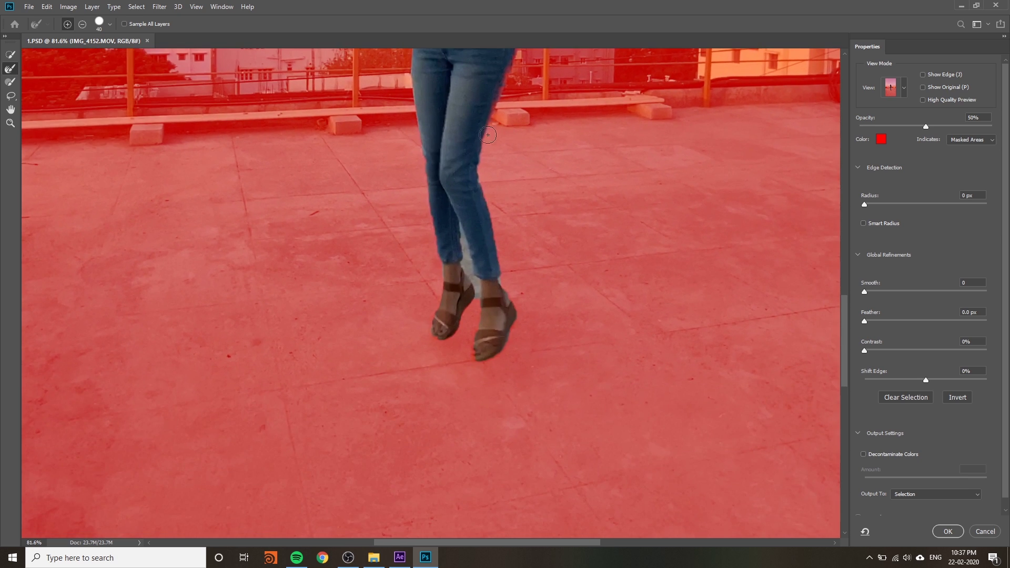
pyautogui.scroll(4, 471, 282)
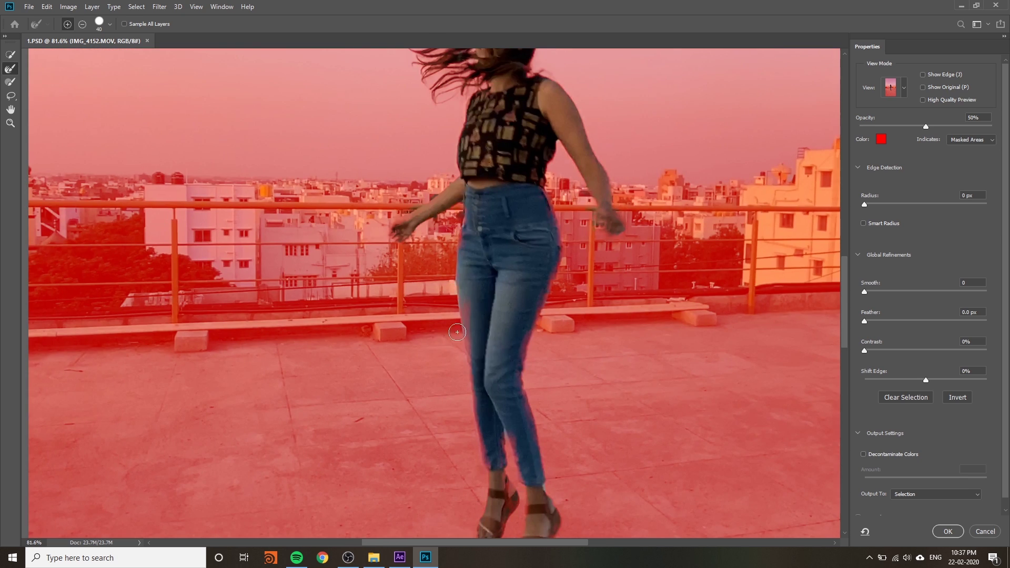
pyautogui.scroll(3, 437, 288)
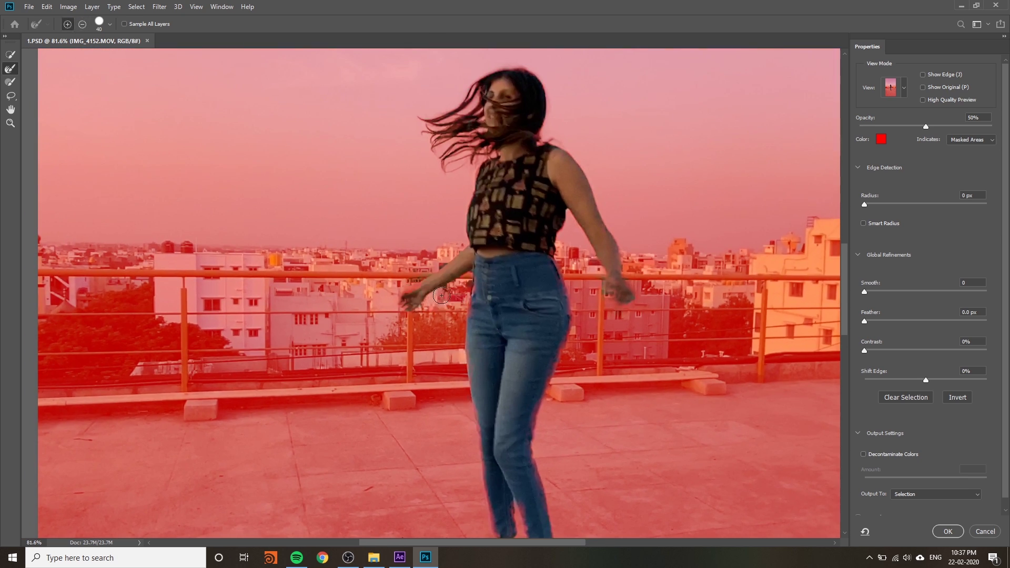
# - Set Radius to 1 px, Smooth to 3, Feather to 1.0 px and Contrast to 3%, and output the selection as a layer mask
pyautogui.hotkey('ctrl', '0')
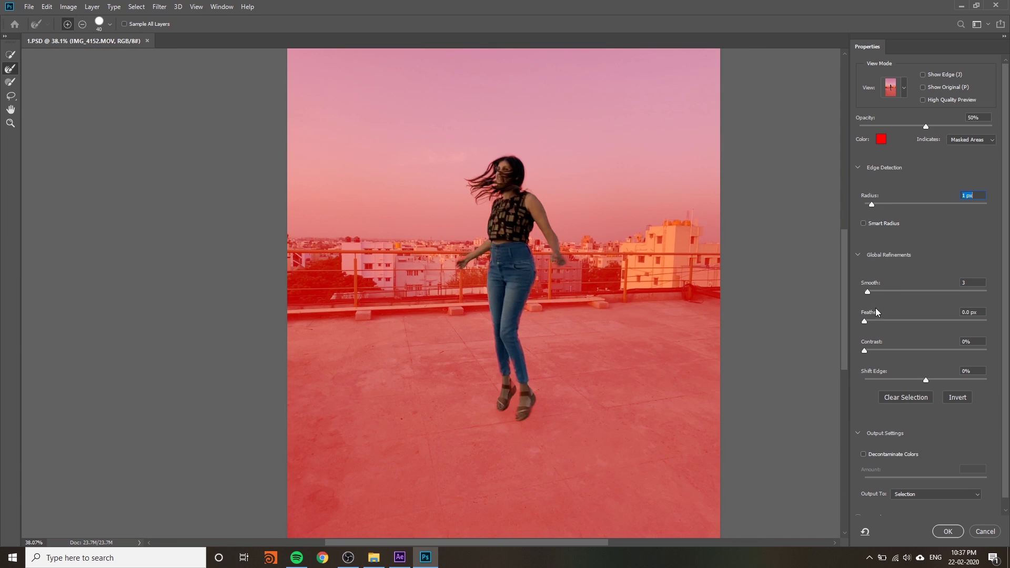
pyautogui.moveTo(866, 322); pyautogui.dragTo(871, 323)
pyautogui.click(869, 351)
pyautogui.click(902, 494)
pyautogui.click(905, 489)
pyautogui.click(906, 495)
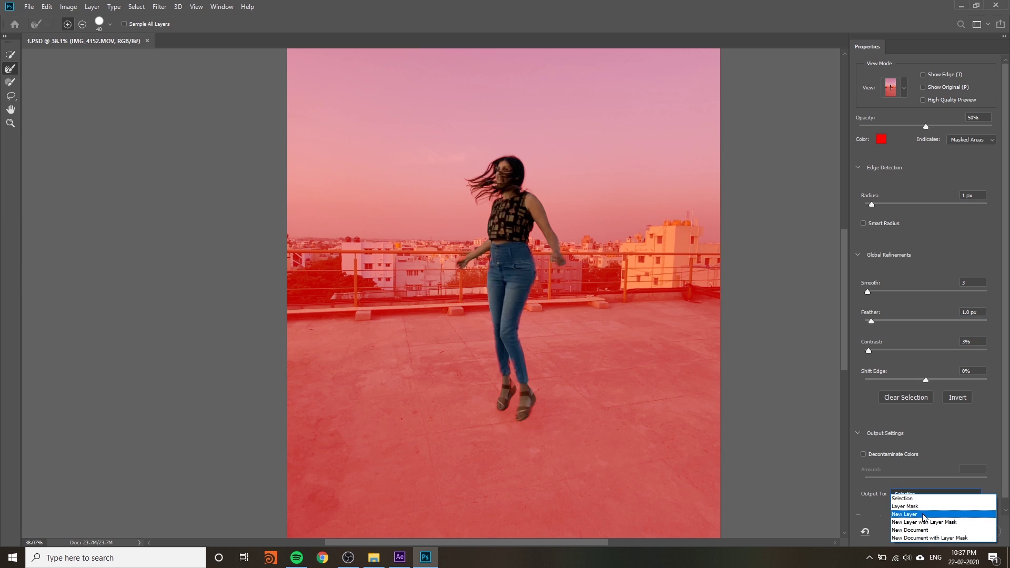
pyautogui.click(919, 508)
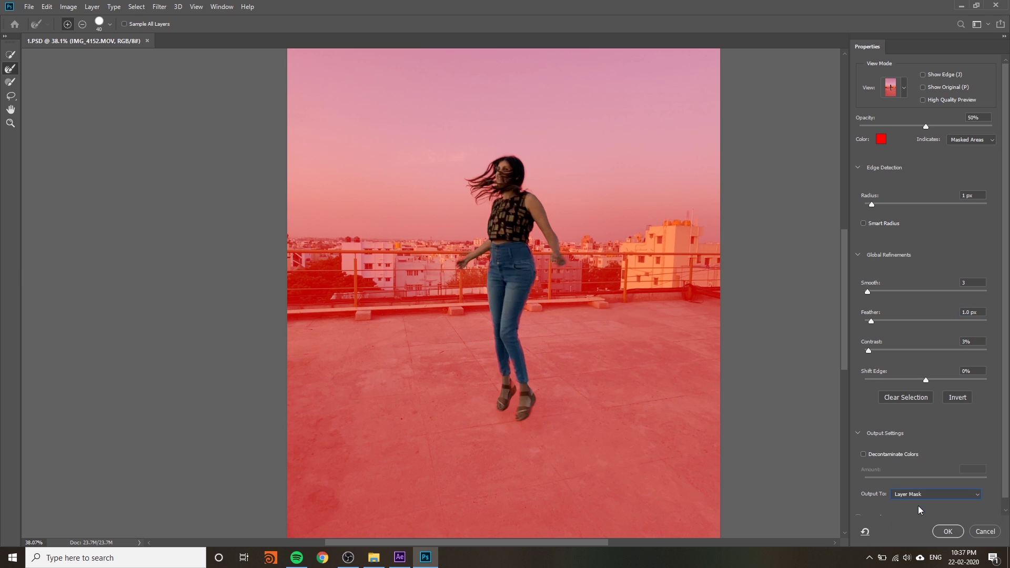
pyautogui.click(948, 532)
# - Switch to File Explorer and open 2.PSD in Photoshop alongside the masked first frame
pyautogui.scroll(-3, 557, 308)
pyautogui.click(29, 6)
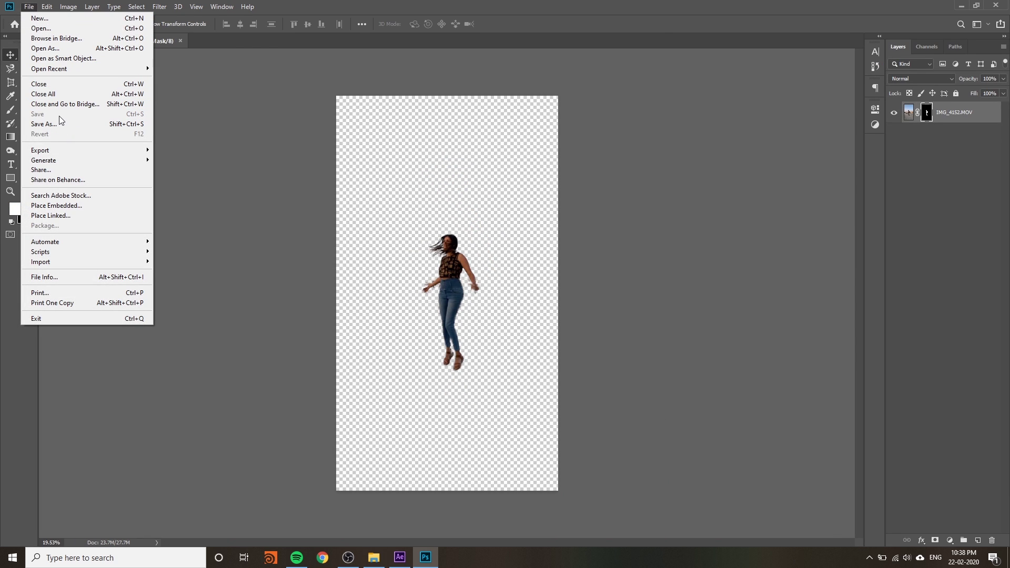
pyautogui.click(426, 217)
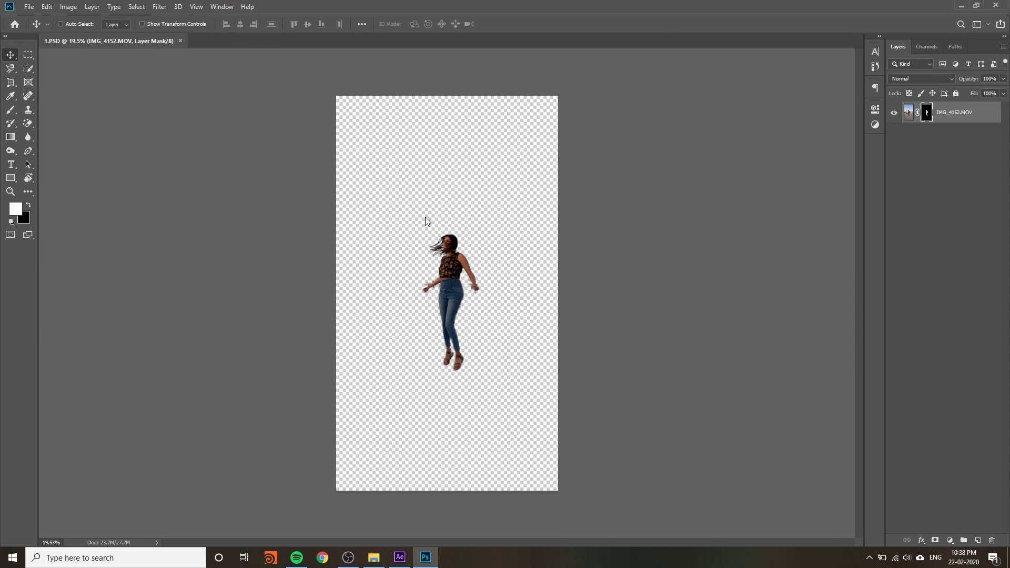
pyautogui.click(373, 557)
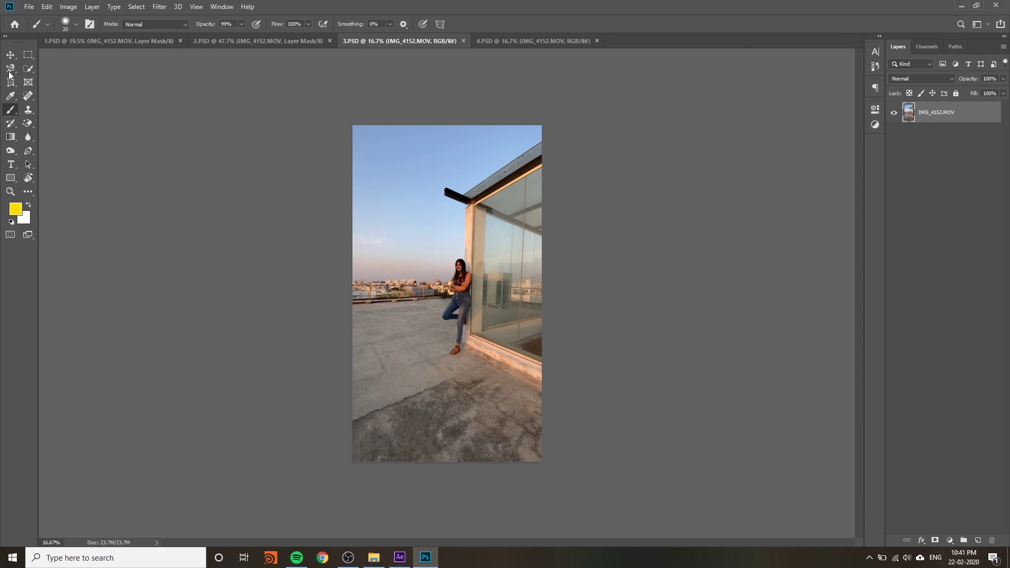
# - Trace the leaning woman in 3.PSD with the Magnetic Lasso Tool, from her head down the side facing away from the wall to the ankle
pyautogui.click(10, 69)
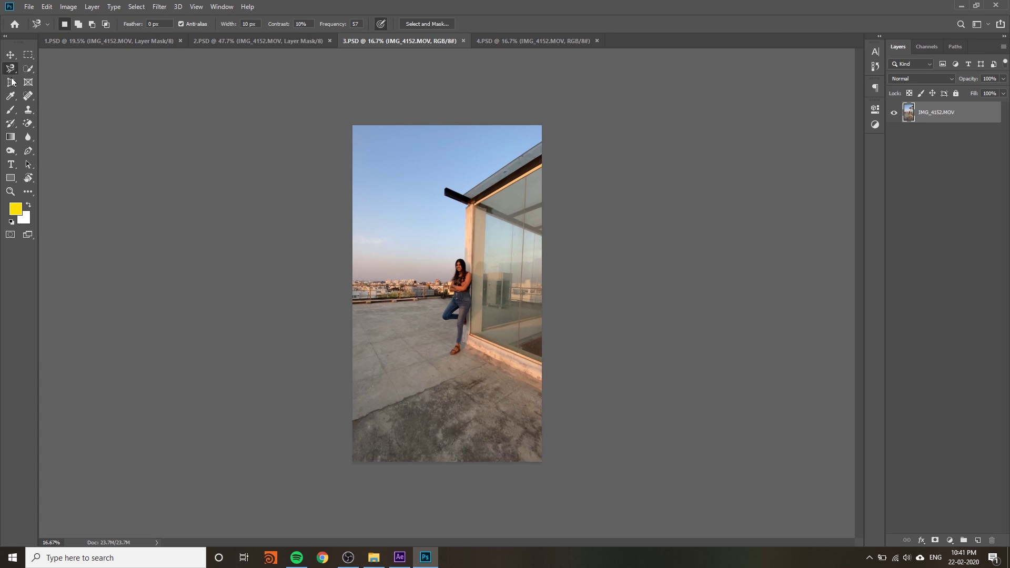
pyautogui.rightClick(12, 68)
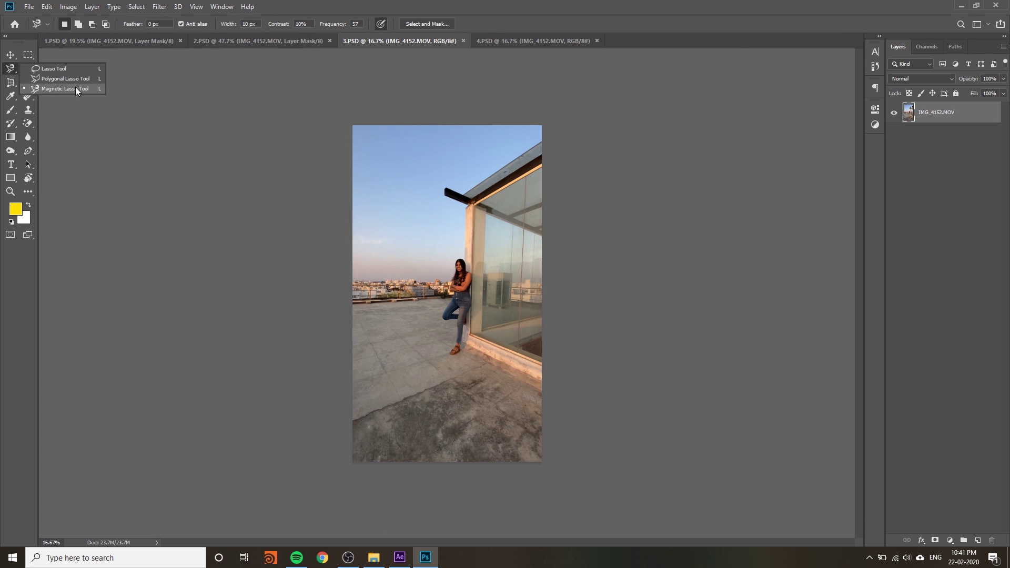
pyautogui.click(76, 88)
pyautogui.scroll(10, 430, 236)
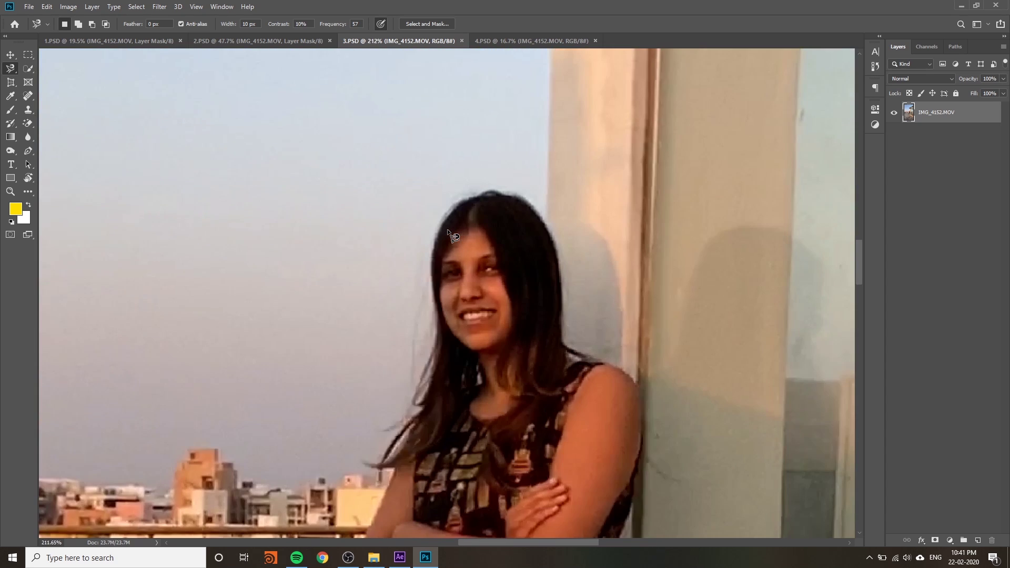
pyautogui.scroll(3, 449, 231)
pyautogui.click(482, 187)
pyautogui.moveTo(423, 421); pyautogui.dragTo(529, 118)
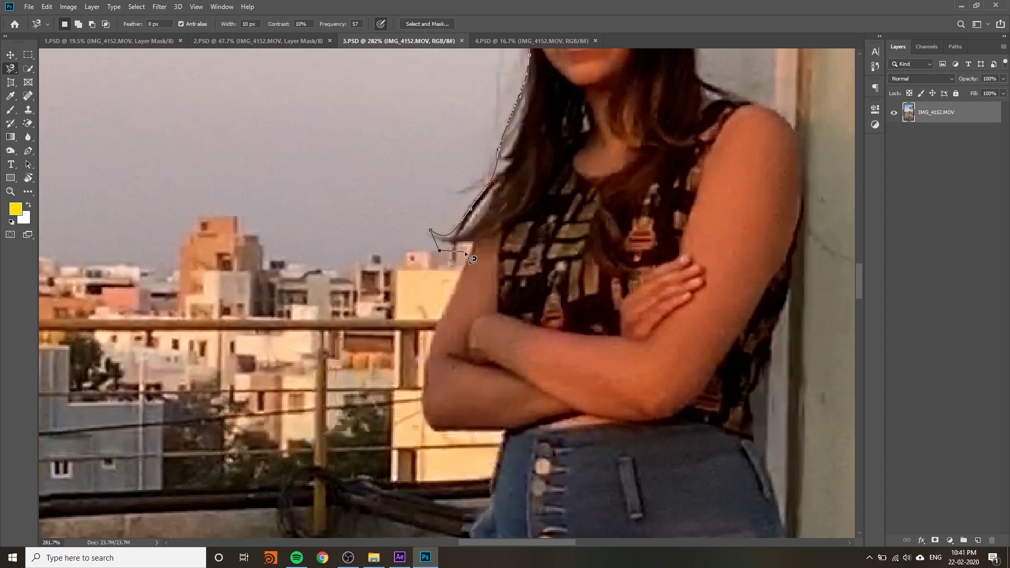
pyautogui.scroll(-4, 525, 218)
pyautogui.scroll(-6, 526, 216)
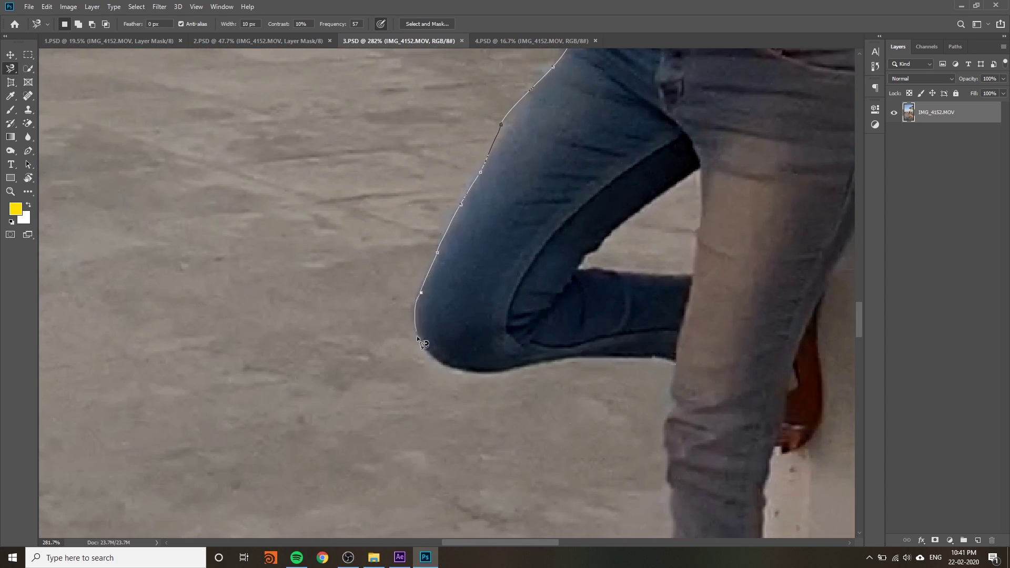
pyautogui.moveTo(677, 366); pyautogui.dragTo(402, 60)
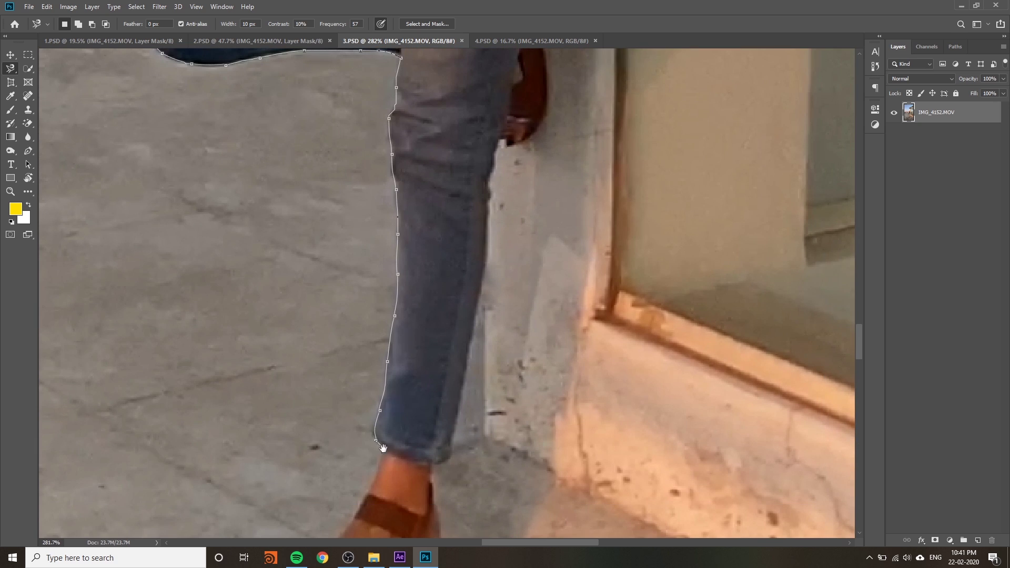
pyautogui.moveTo(383, 448)
pyautogui.mouseDown()
pyautogui.moveTo(524, 179)
pyautogui.moveTo(563, 216)
pyautogui.moveTo(451, 340)
pyautogui.mouseUp()
# - Continue the Magnetic Lasso outline up the woman's wall side past hip and arm, and close it at her head
pyautogui.scroll(10, 495, 184)
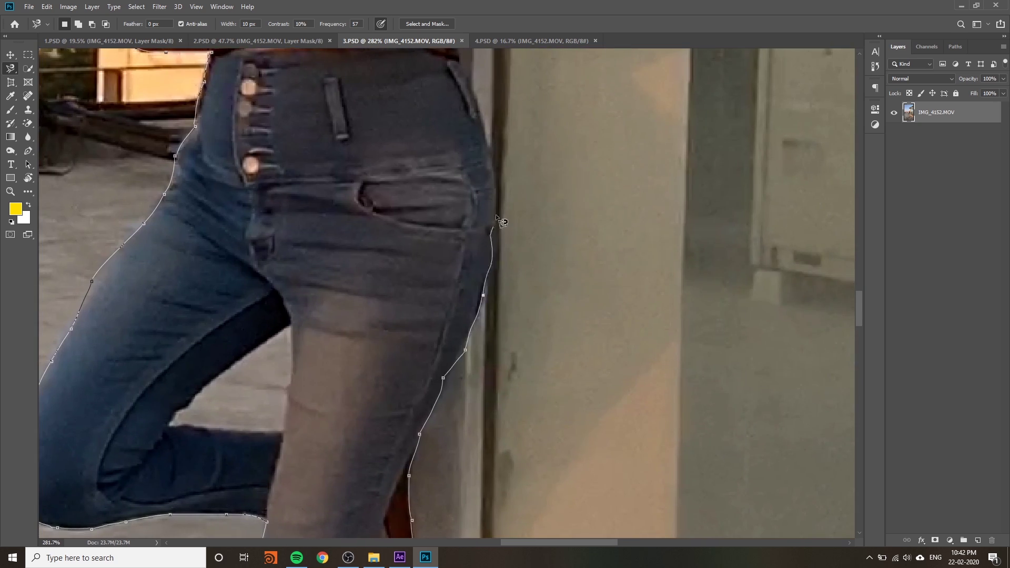
pyautogui.moveTo(465, 75); pyautogui.dragTo(528, 366)
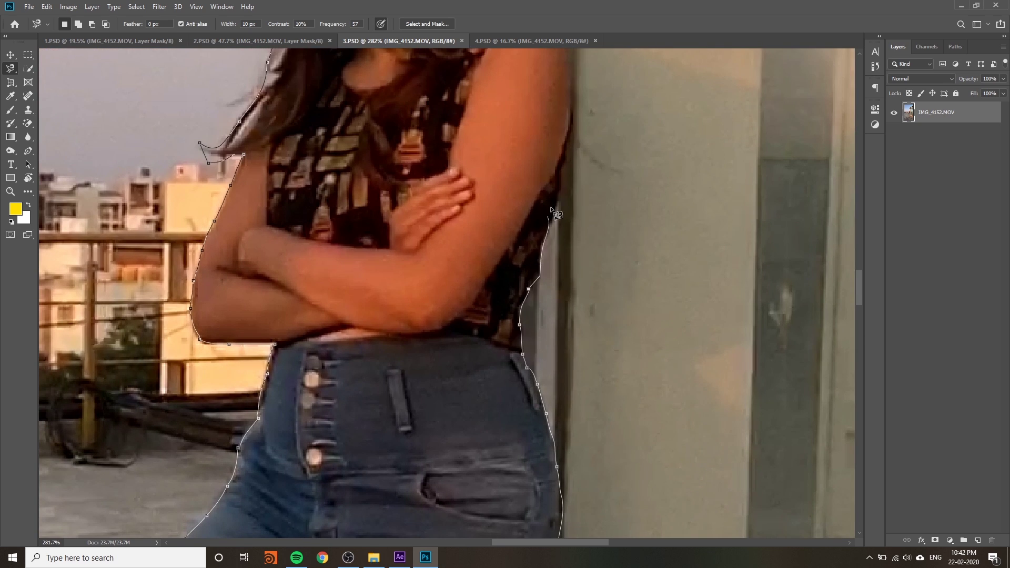
pyautogui.moveTo(559, 200); pyautogui.dragTo(498, 425)
pyautogui.moveTo(398, 132); pyautogui.dragTo(489, 352)
pyautogui.click(363, 275)
# - Subtract the floor gap between the woman's bent leg and standing leg from the selection
pyautogui.scroll(-10, 389, 296)
pyautogui.moveTo(357, 526); pyautogui.dragTo(450, 238)
pyautogui.scroll(11, 447, 247)
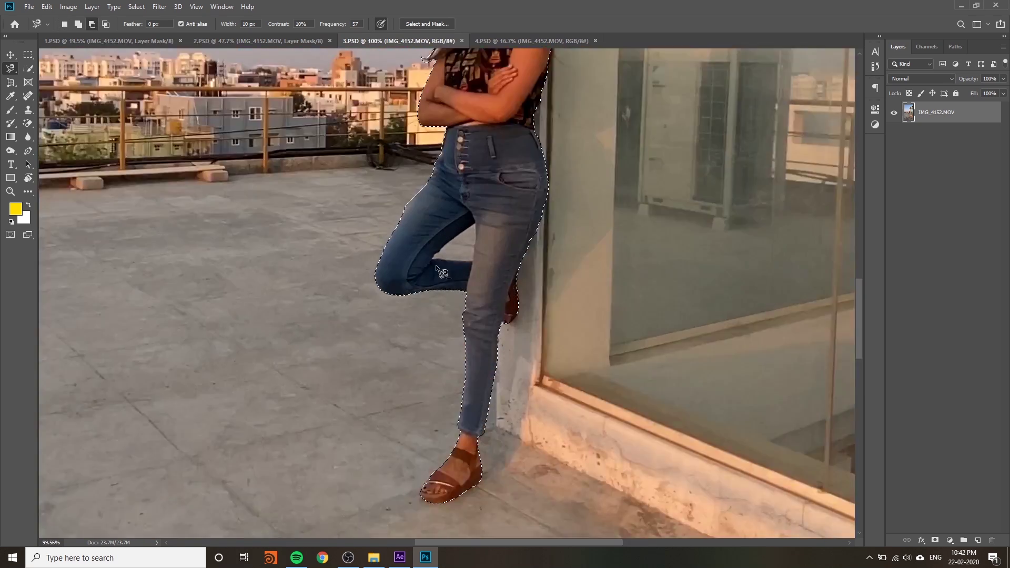
pyautogui.click(506, 198)
pyautogui.click(507, 199)
pyautogui.scroll(-14, 474, 315)
# - Refine the leaning woman's hair edges in Select and Mask with the Refine Edge Brush at size 25
pyautogui.click(425, 24)
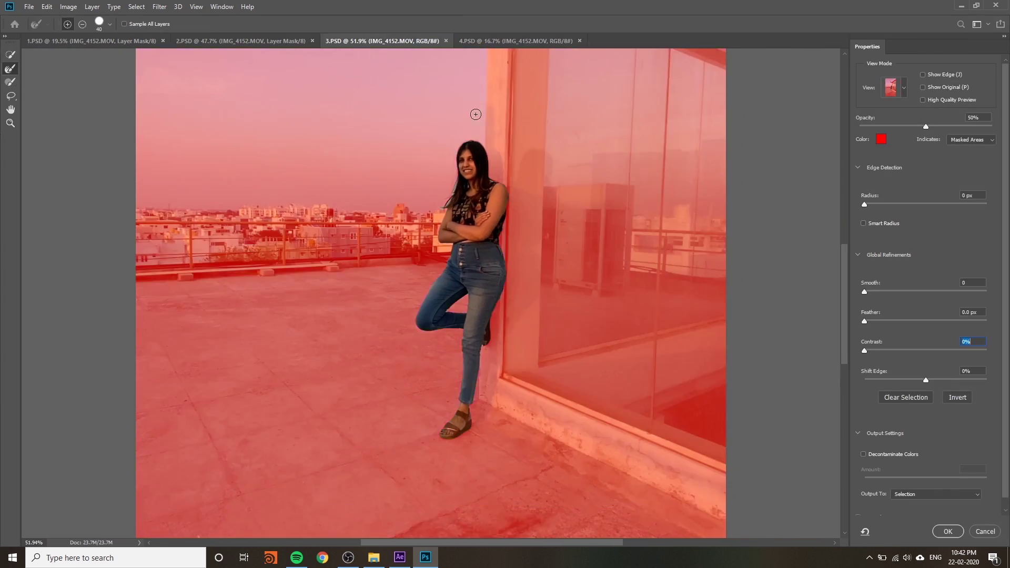
pyautogui.scroll(5, 425, 253)
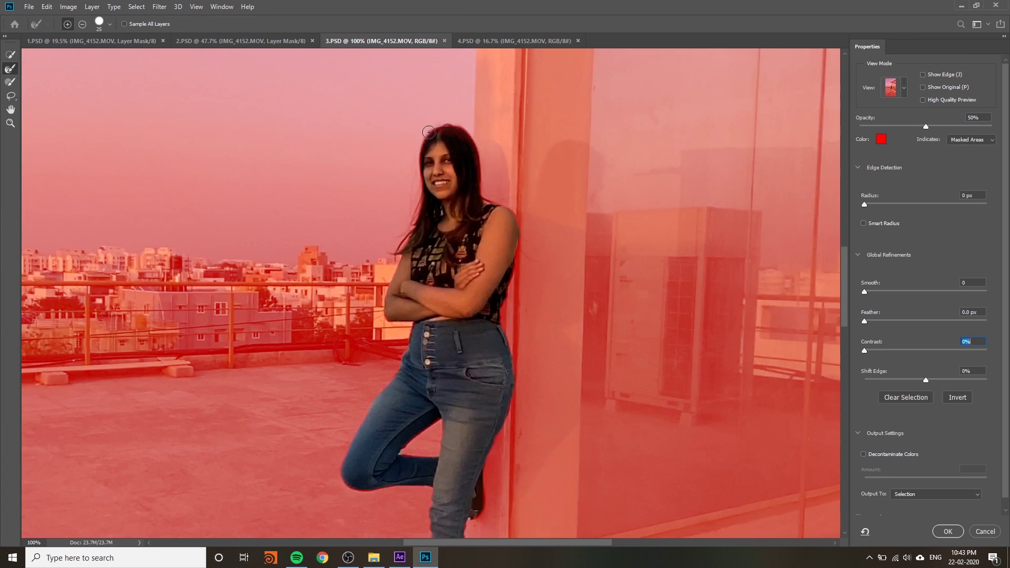
pyautogui.moveTo(834, 463); pyautogui.dragTo(752, 288)
# - Set the edge Radius to 4 px, raise Smooth and Feather slightly, and output the selection in 3.PSD as a layer mask
pyautogui.moveTo(872, 203); pyautogui.dragTo(892, 203)
pyautogui.hotkey('ctrl', '-')
pyautogui.hotkey('ctrl', '-')
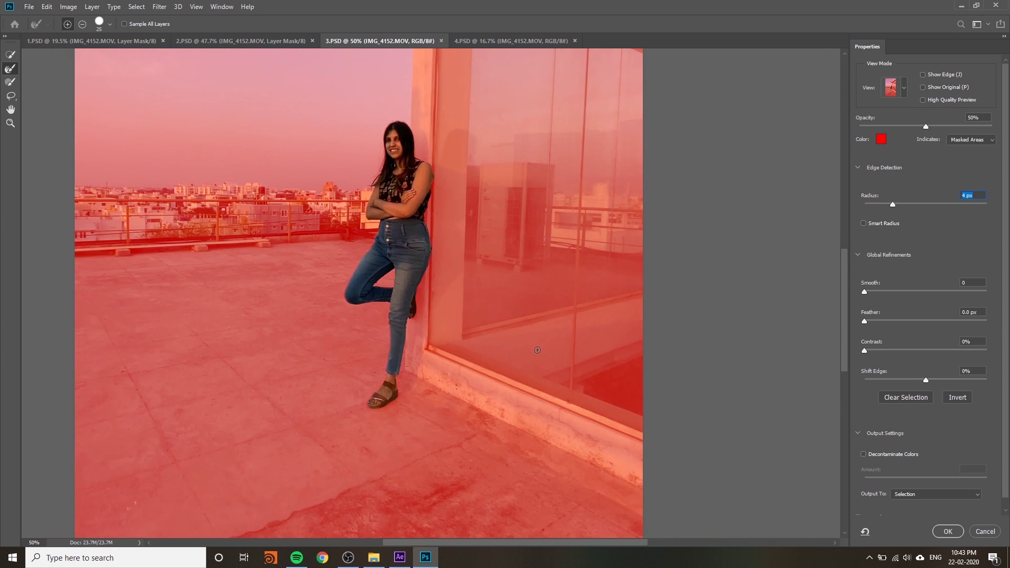
pyautogui.click(876, 292)
pyautogui.click(870, 321)
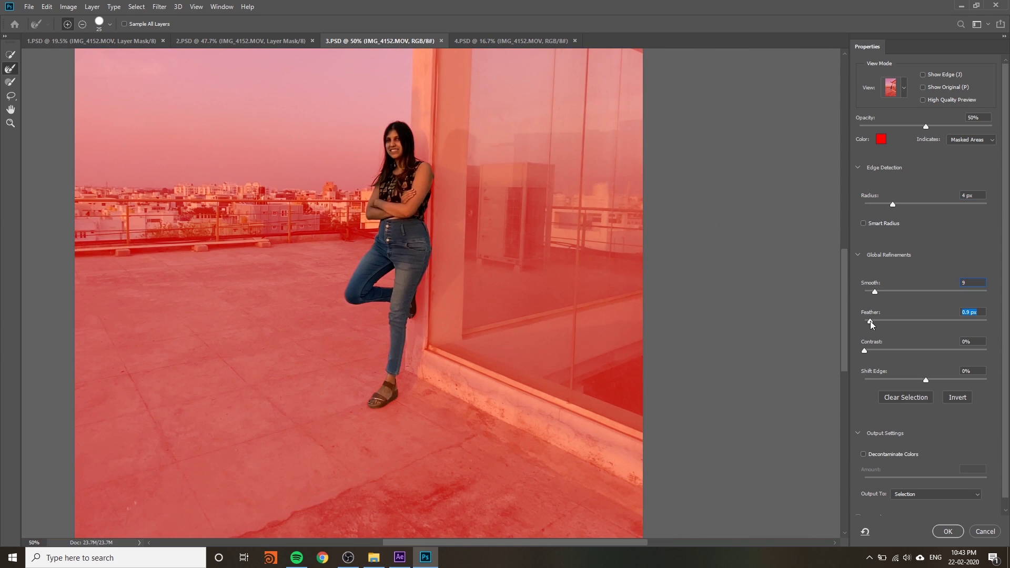
pyautogui.click(937, 496)
pyautogui.click(924, 511)
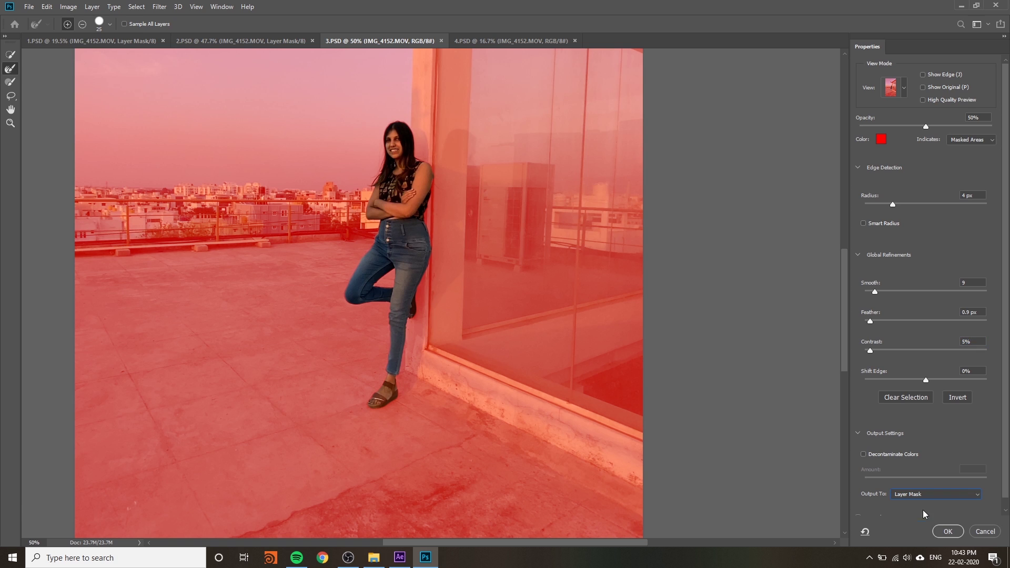
pyautogui.click(946, 532)
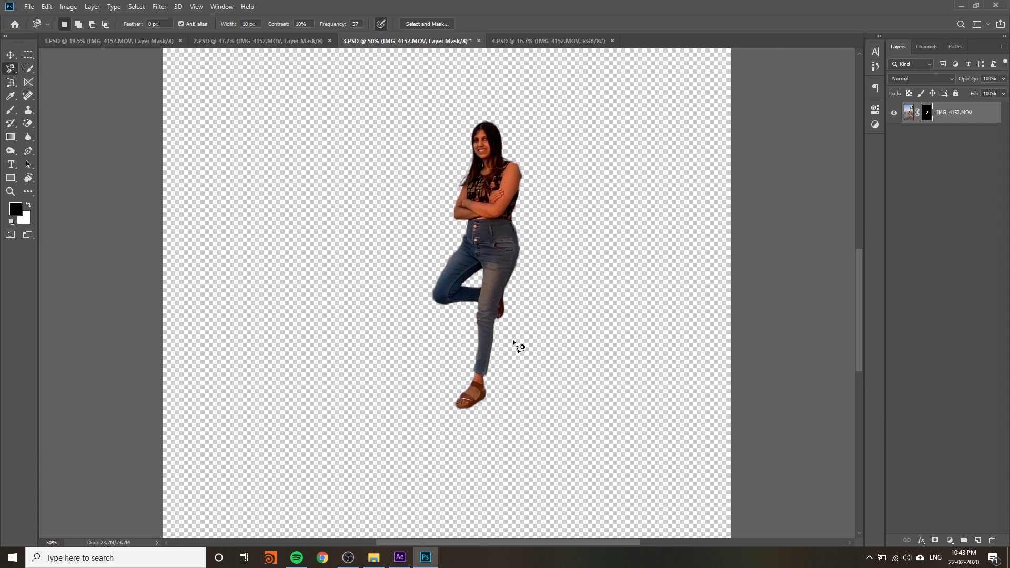
# - Select the woman in 4.PSD from hair to sandals, including her outstretched arm, with the Quick Selection Tool
pyautogui.click(526, 41)
pyautogui.click(28, 69)
pyautogui.scroll(10, 436, 280)
pyautogui.rightClick(28, 68)
pyautogui.click(79, 69)
pyautogui.scroll(-3, 447, 263)
pyautogui.moveTo(444, 106); pyautogui.dragTo(437, 353)
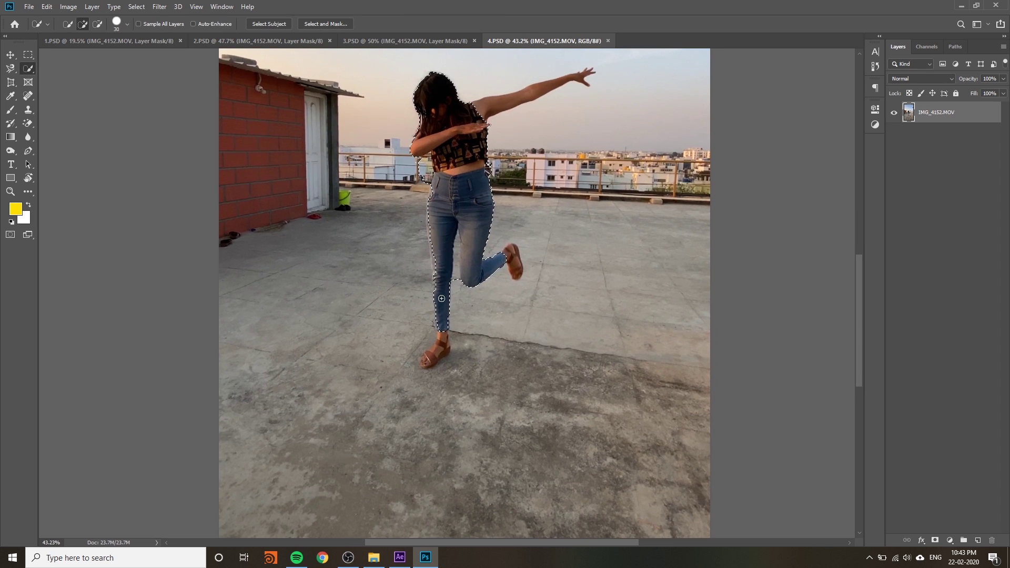
pyautogui.keyDown('alt'); pyautogui.click(429, 178); pyautogui.keyUp('alt')
pyautogui.scroll(3, 428, 178)
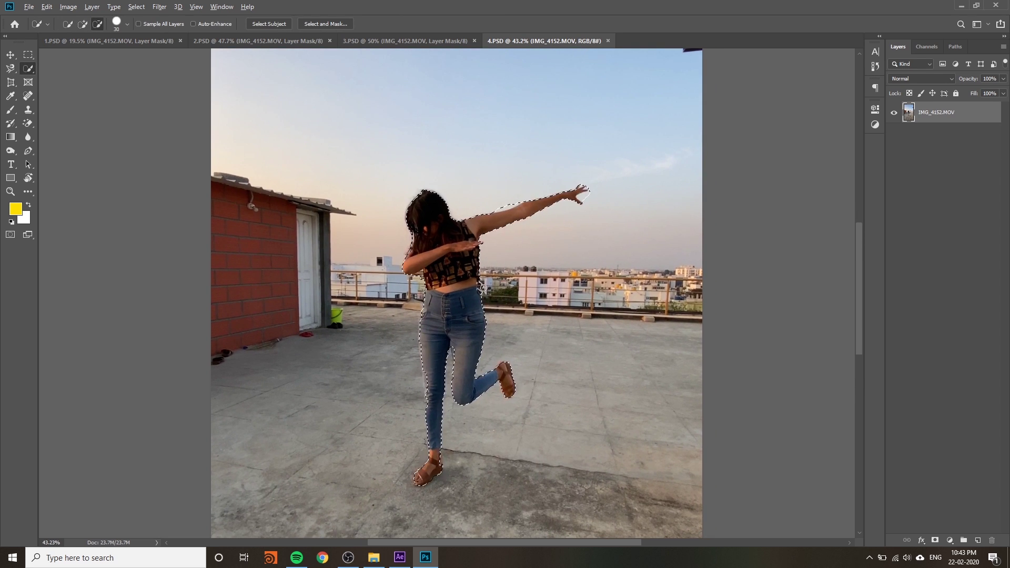
pyautogui.scroll(-3, 478, 294)
# - Refine the outstretched hand, arm and hair in Select and Mask, applying Radius 2 px, Smooth 9, Feather 1.8 px and Contrast 7%
pyautogui.click(326, 24)
pyautogui.scroll(4, 564, 276)
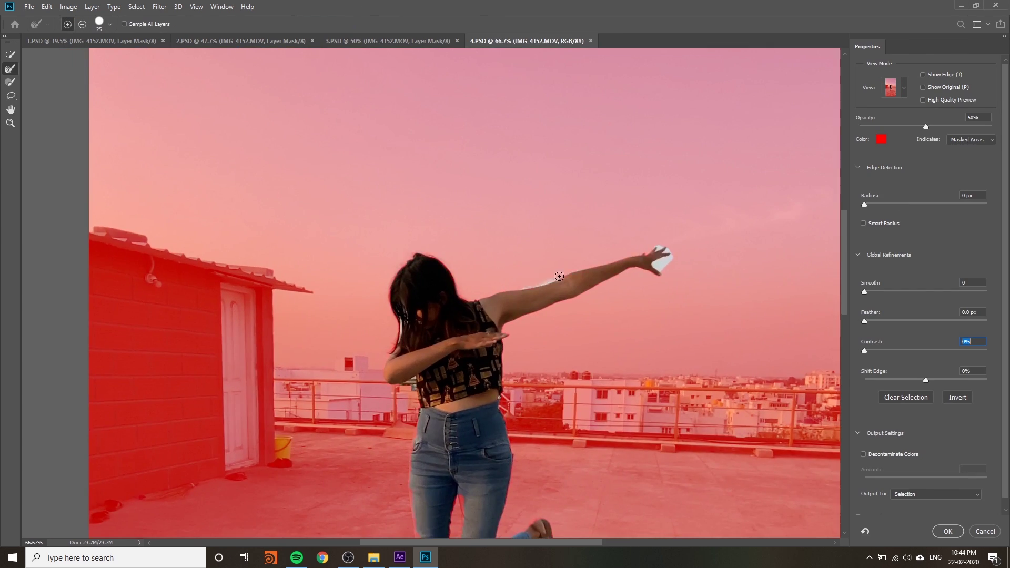
pyautogui.moveTo(669, 257); pyautogui.dragTo(656, 266)
pyautogui.moveTo(402, 319); pyautogui.dragTo(399, 335)
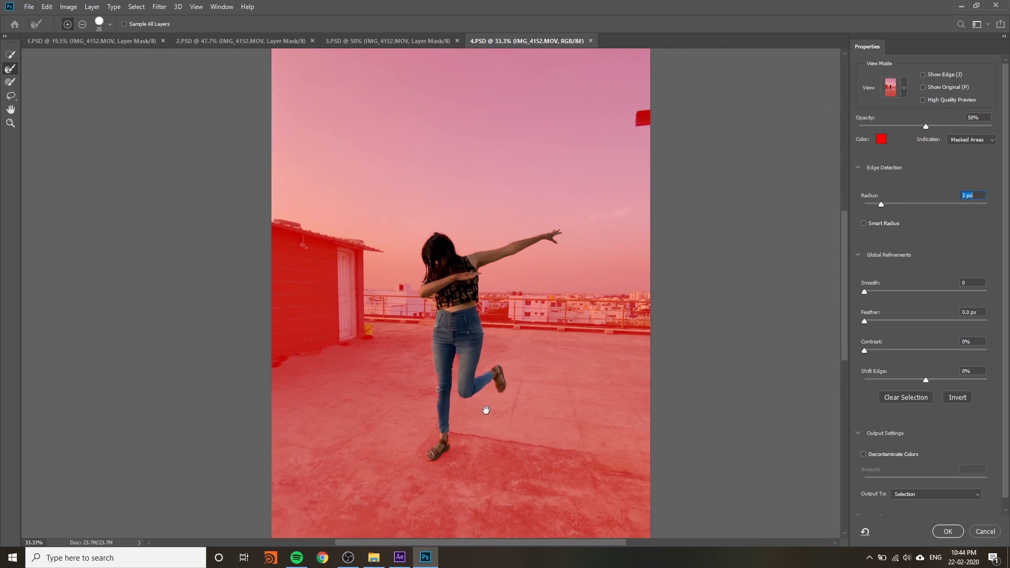
pyautogui.moveTo(864, 321); pyautogui.dragTo(874, 351)
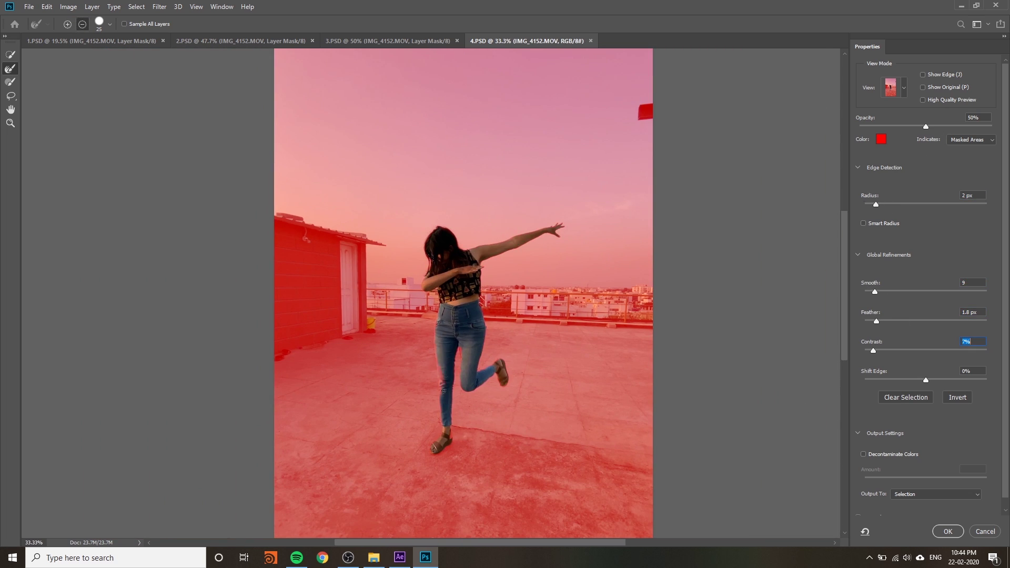
pyautogui.click(948, 531)
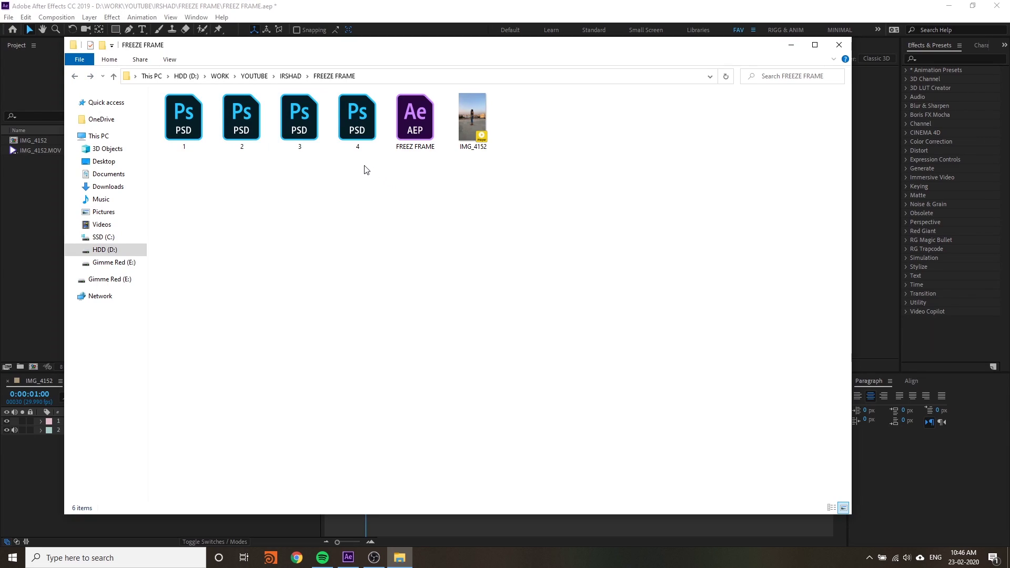
# - Import 1.PSD, 2.PSD, 3.PSD and 4.PSD from the FREEZE FRAME folder into the After Effects project
pyautogui.moveTo(367, 169); pyautogui.dragTo(29, 235)
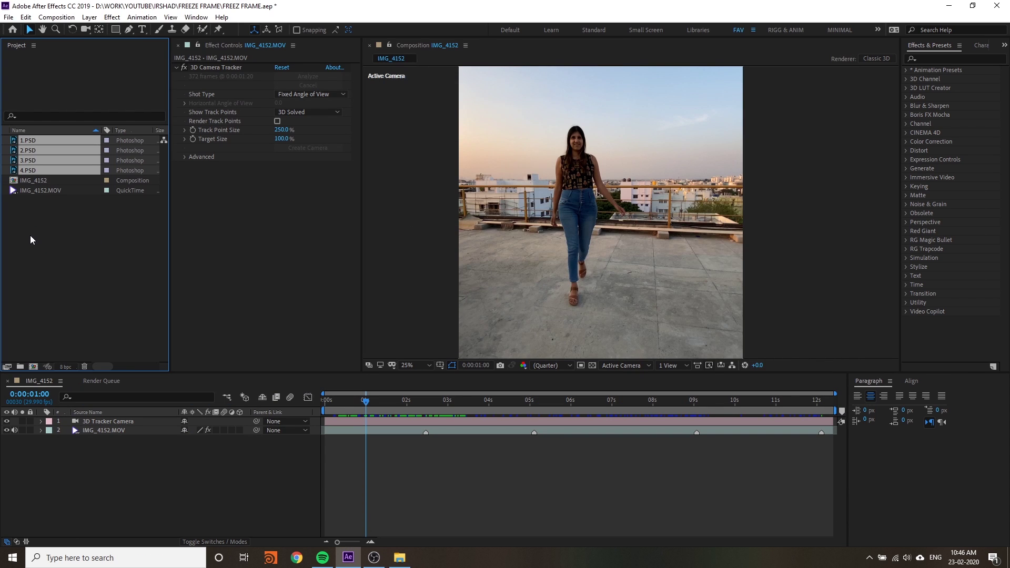
pyautogui.click(30, 235)
# - Move to the first marker at 0:00:02:14 and place 1.PSD as the top layer of the IMG_4152 composition
pyautogui.click(433, 455)
pyautogui.moveTo(360, 410); pyautogui.dragTo(427, 418)
pyautogui.click(30, 152)
pyautogui.click(33, 142)
pyautogui.moveTo(54, 148); pyautogui.dragTo(119, 420)
pyautogui.moveTo(579, 214); pyautogui.dragTo(657, 214)
pyautogui.hotkey('ctrl', 'z')
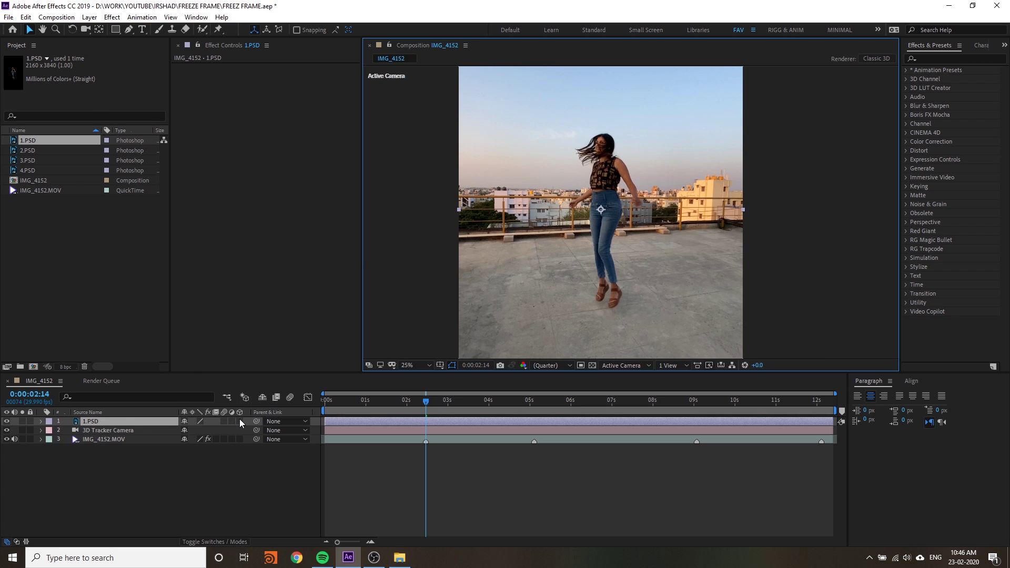
# - Move the anchor point of the 1.PSD layer to the tip of the woman's lower foot with the Pan Behind tool
pyautogui.click(99, 30)
pyautogui.moveTo(609, 251); pyautogui.dragTo(609, 310)
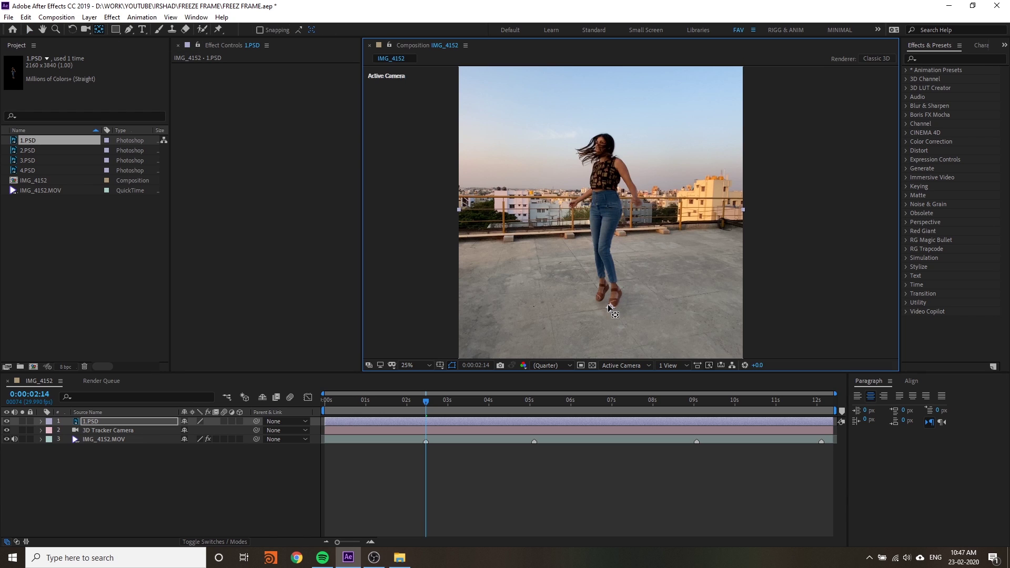
pyautogui.scroll(2, 627, 325)
pyautogui.scroll(2, 605, 310)
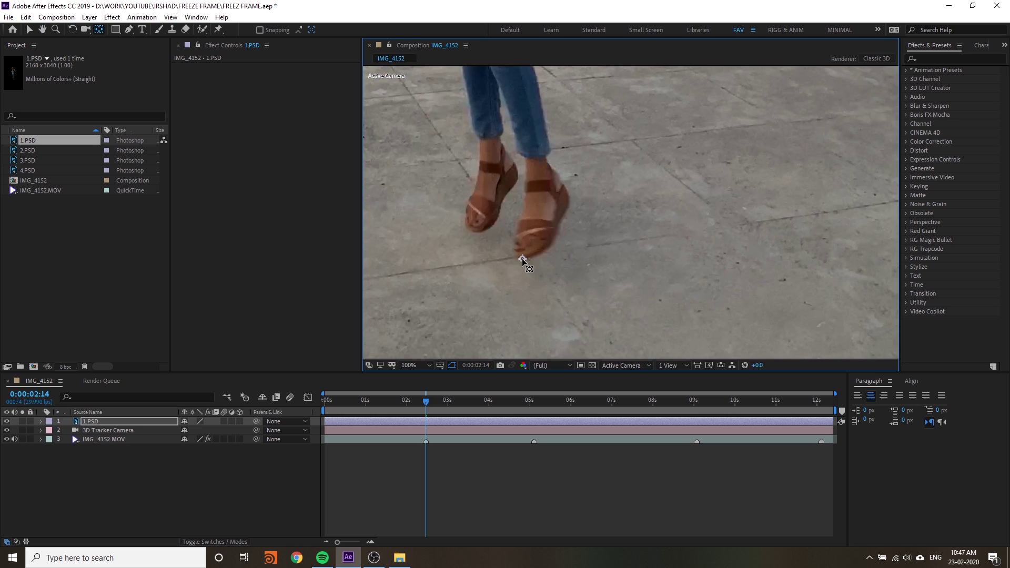
pyautogui.click(29, 30)
pyautogui.scroll(-4, 552, 180)
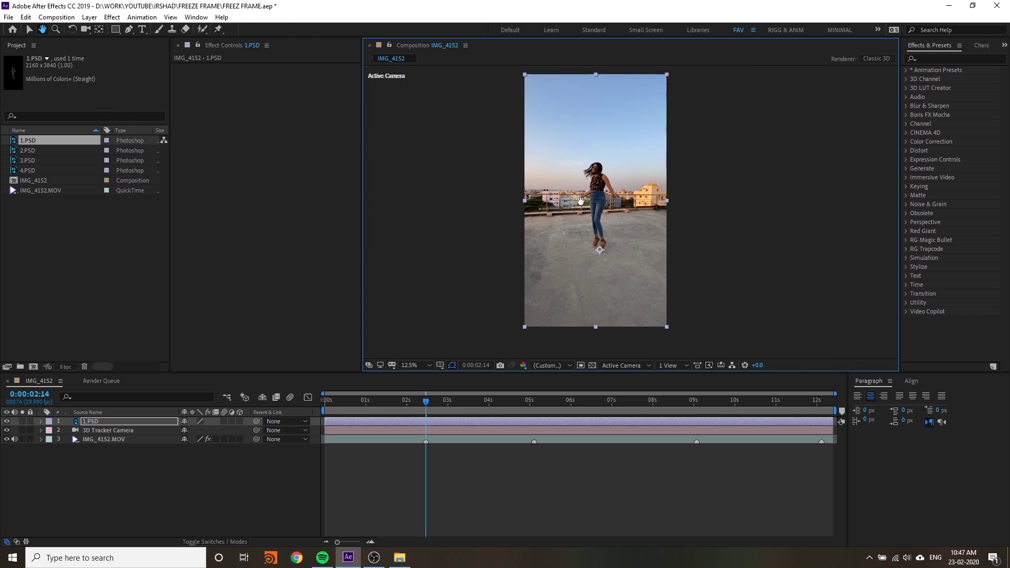
# - Turn the 1.PSD layer into a 3D layer
pyautogui.click(240, 422)
pyautogui.scroll(-4, 594, 182)
pyautogui.scroll(4, 595, 181)
# - Show the 3D Camera Tracker points of IMG_4152.MOV and create a null from the track point beside the woman's lower foot
pyautogui.click(113, 424)
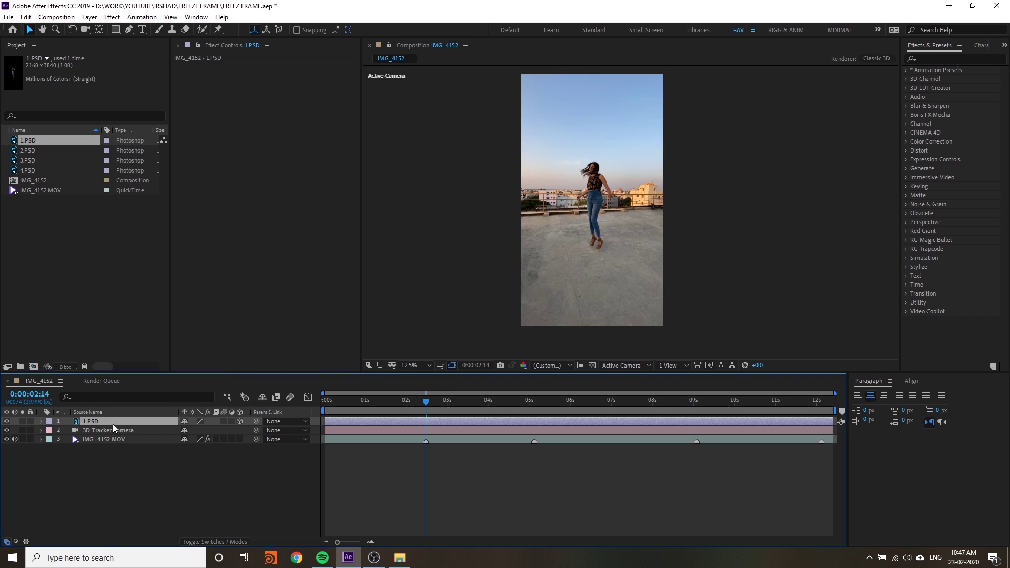
pyautogui.click(128, 439)
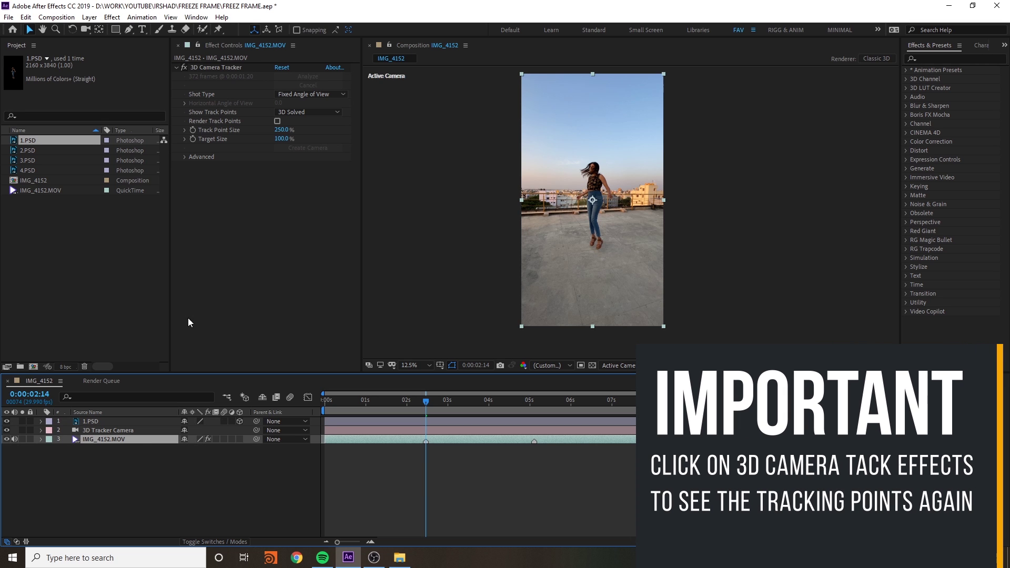
pyautogui.click(212, 67)
pyautogui.scroll(3, 626, 302)
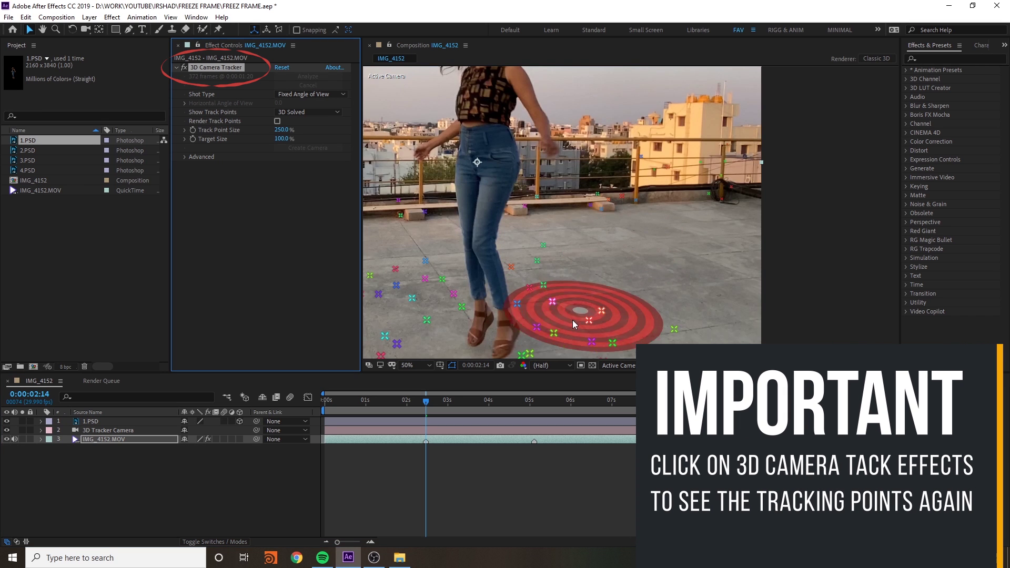
pyautogui.moveTo(538, 304); pyautogui.dragTo(595, 187)
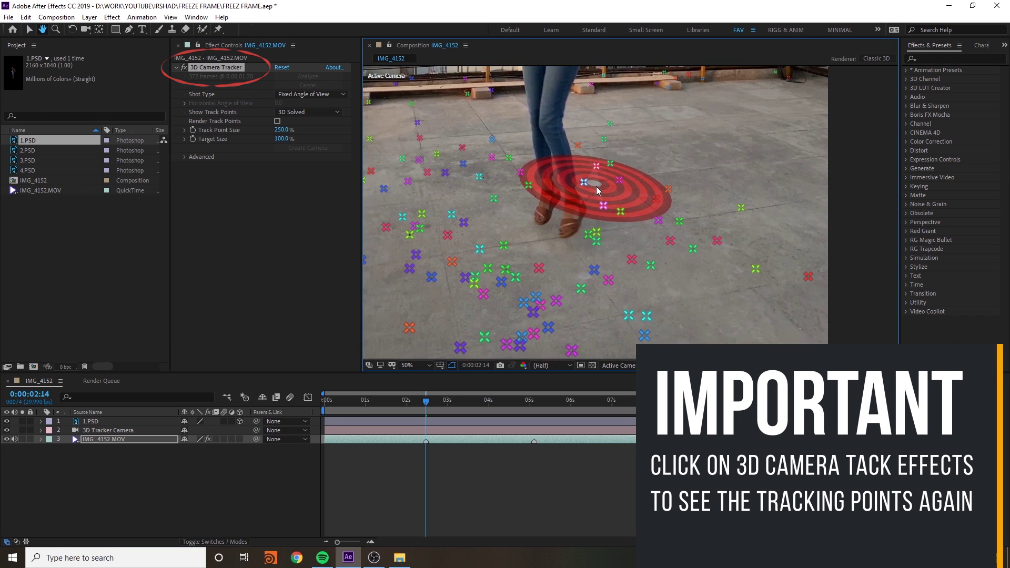
pyautogui.rightClick(588, 238)
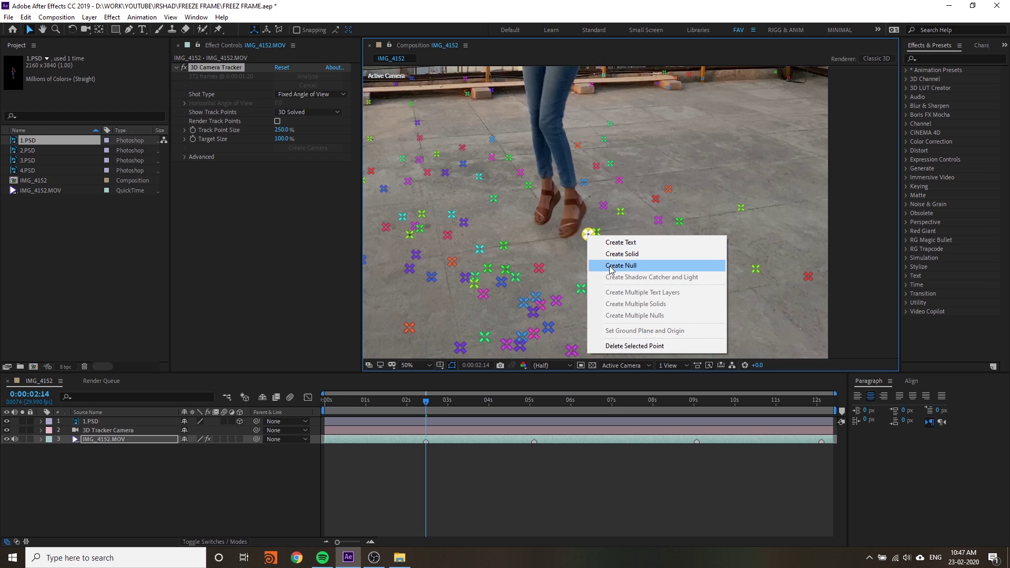
pyautogui.click(609, 266)
# - Copy the Position property of the Track Null 1 layer
pyautogui.click(194, 484)
pyautogui.click(98, 421)
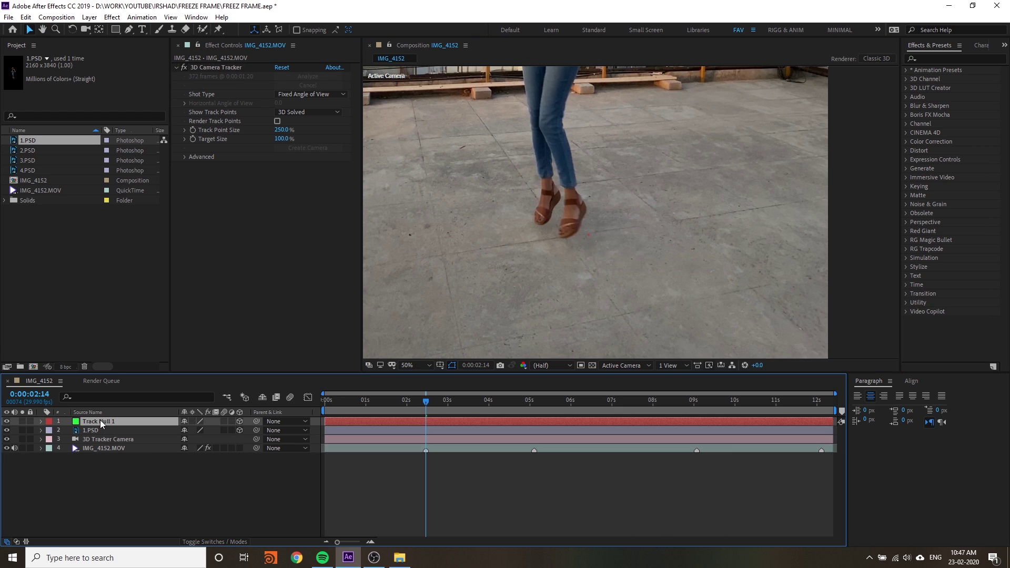
pyautogui.click(40, 422)
pyautogui.click(49, 431)
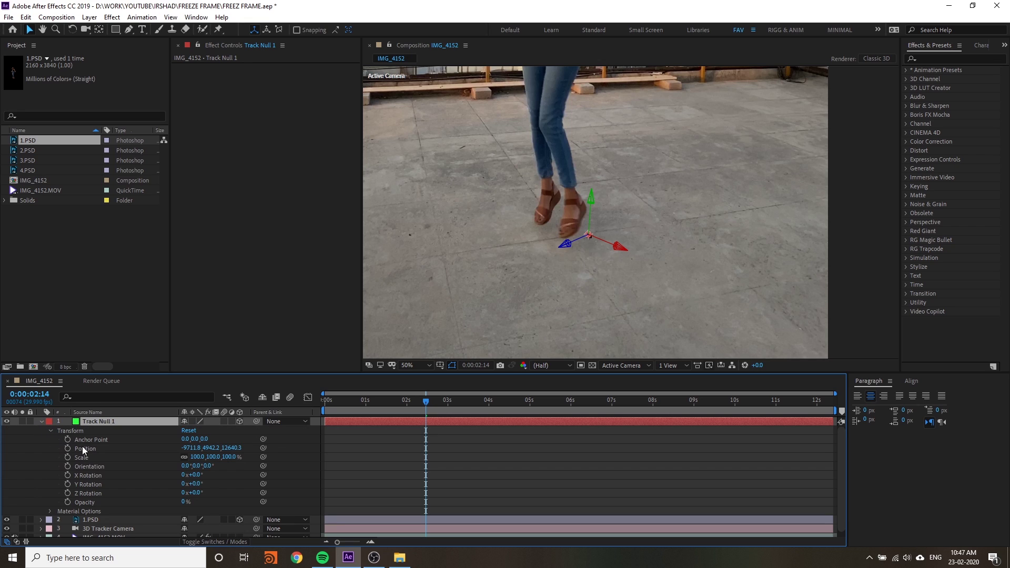
pyautogui.click(95, 449)
pyautogui.hotkey('ctrl', 'c')
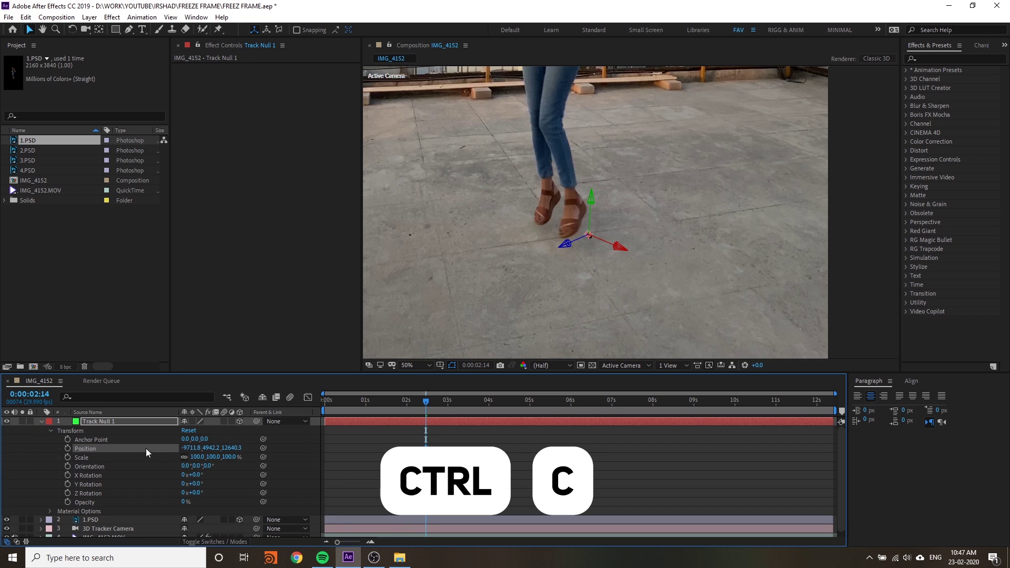
# - Paste the copied position onto the 1.PSD layer and delete the Track Null 1 layer
pyautogui.click(42, 421)
pyautogui.click(75, 430)
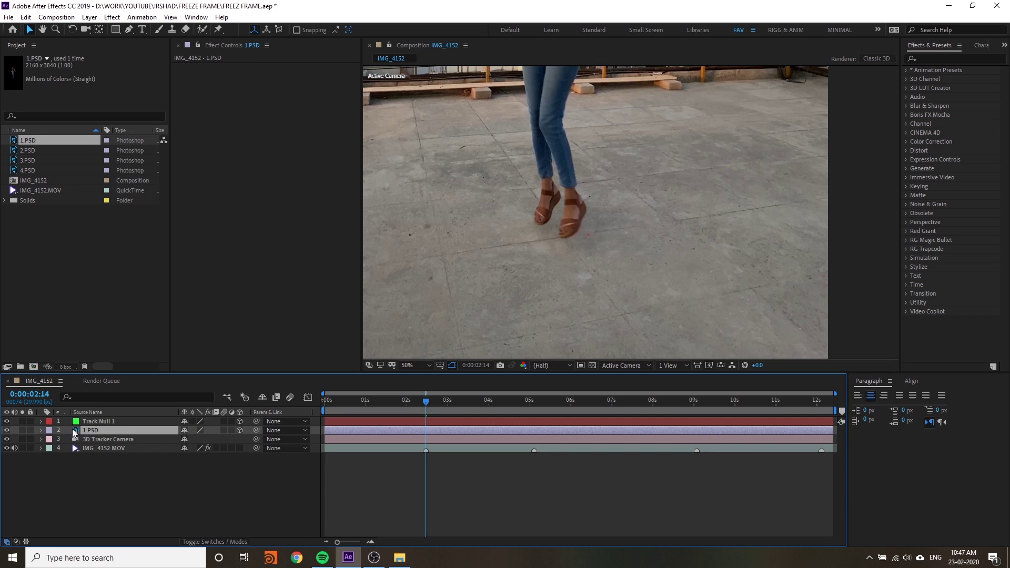
pyautogui.hotkey('ctrl', 'v')
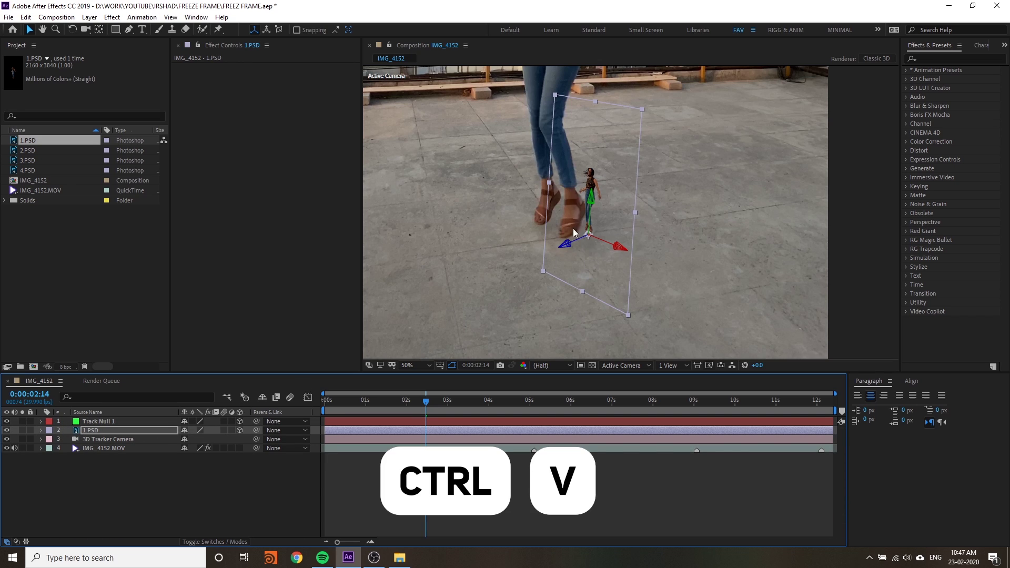
pyautogui.scroll(-1, 609, 204)
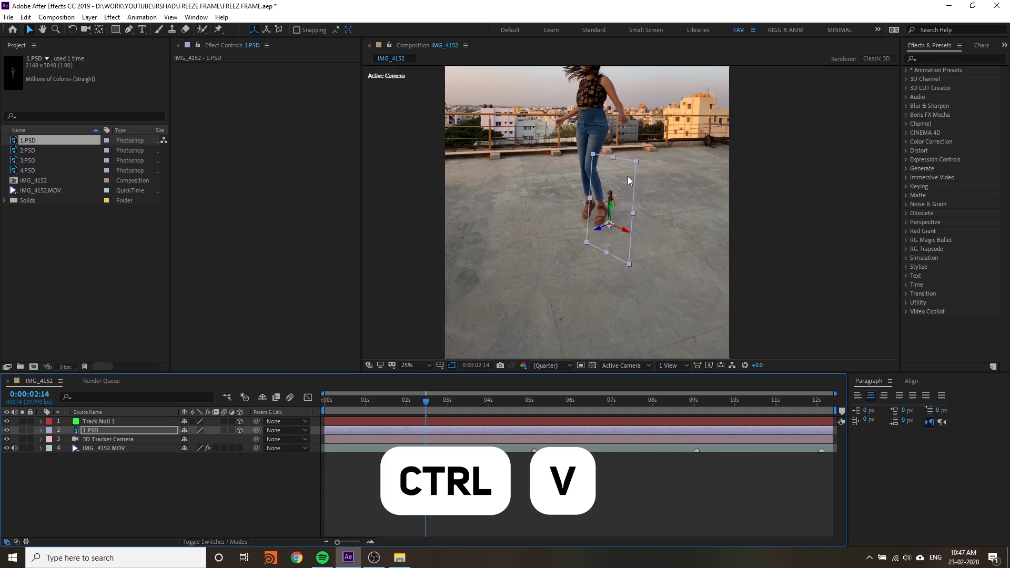
pyautogui.moveTo(616, 200); pyautogui.dragTo(603, 276)
pyautogui.press('v')
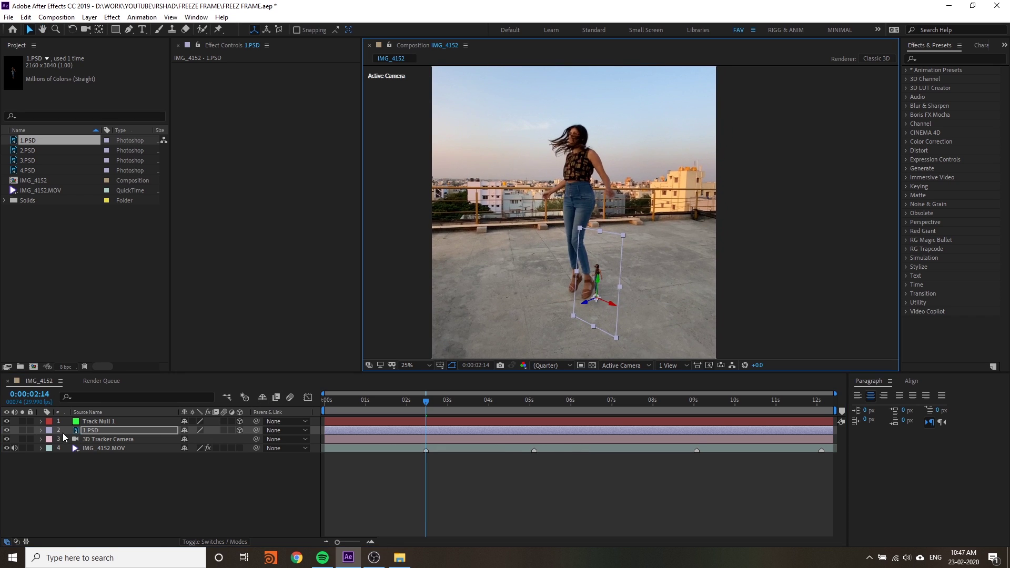
pyautogui.click(104, 420)
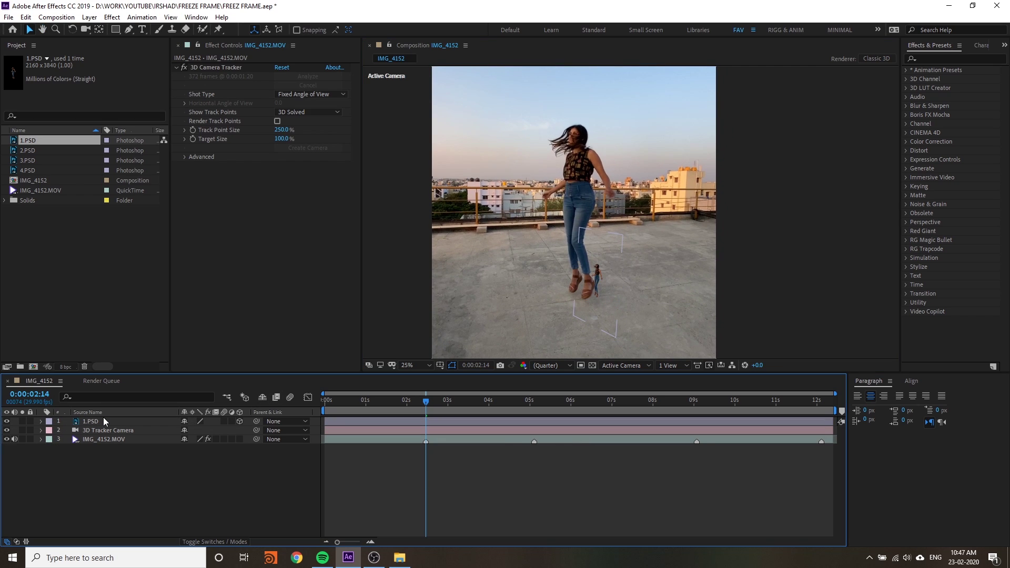
pyautogui.press('Delete')
# - Scale the 1.PSD layer up to 518% so the cutout is about as tall as the woman in the footage
pyautogui.press('s')
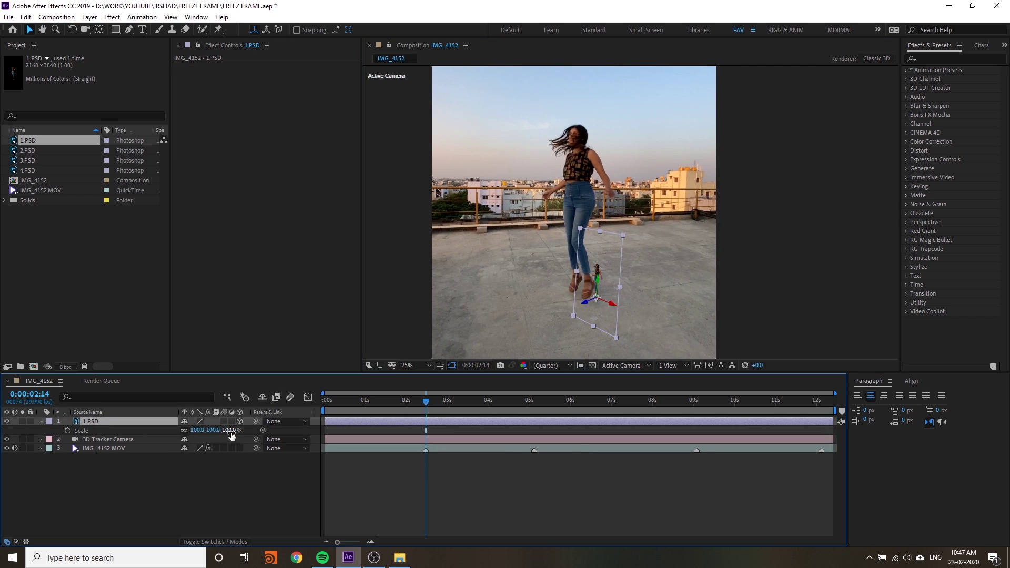
pyautogui.moveTo(236, 431); pyautogui.dragTo(438, 418)
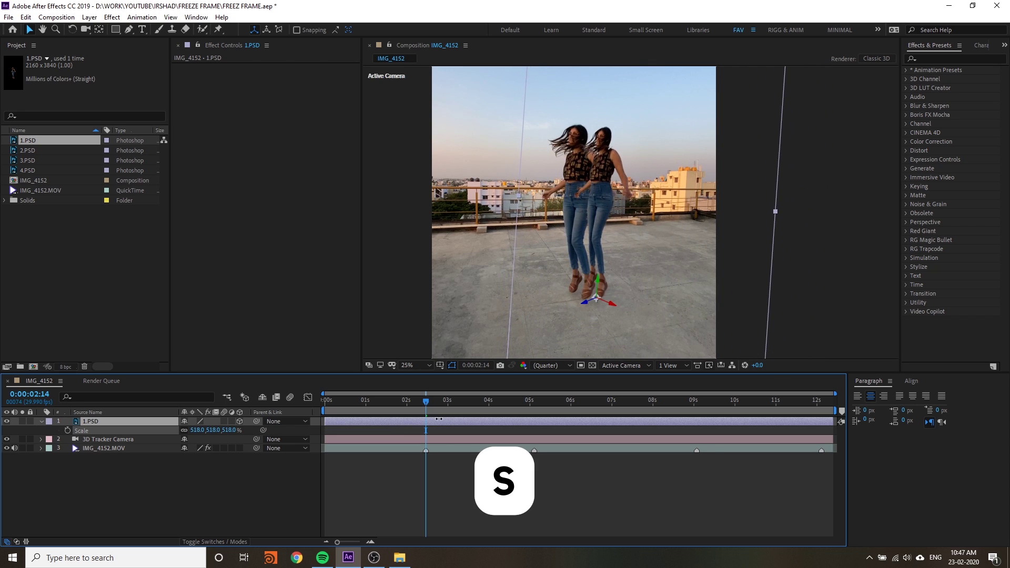
pyautogui.press(',')
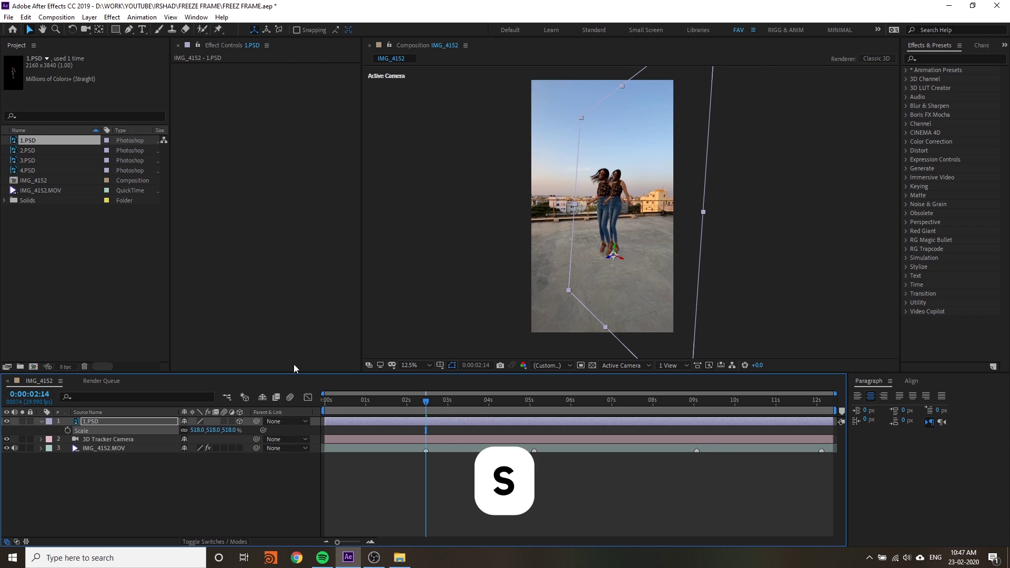
# - Set the 1.PSD layer's orientation to 359.9°, 316.6°, 356.2° so the cutout faces the camera
pyautogui.press('r')
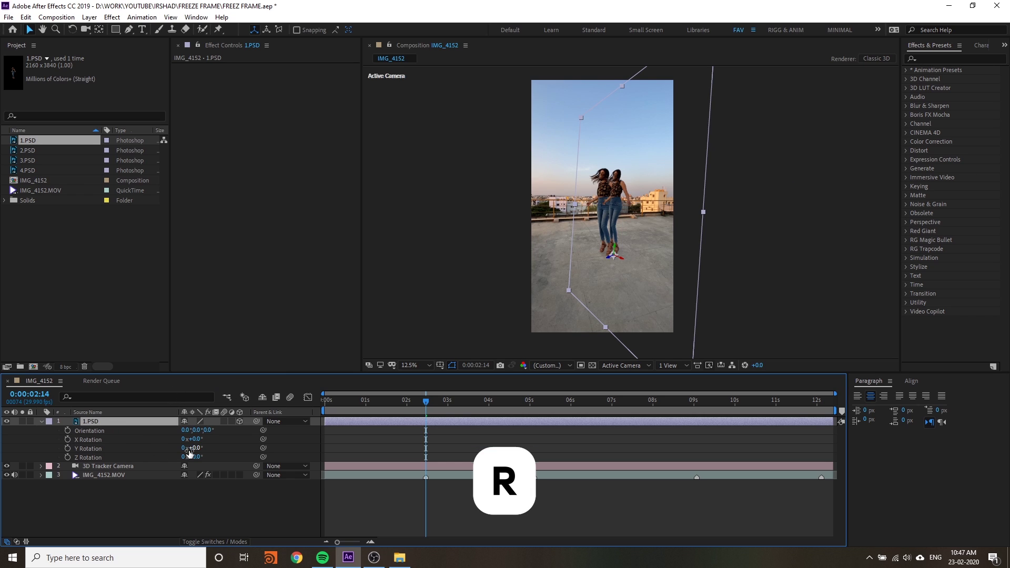
pyautogui.moveTo(191, 452); pyautogui.dragTo(237, 432)
pyautogui.hotkey('ctrl', 'z')
pyautogui.scroll(4, 614, 240)
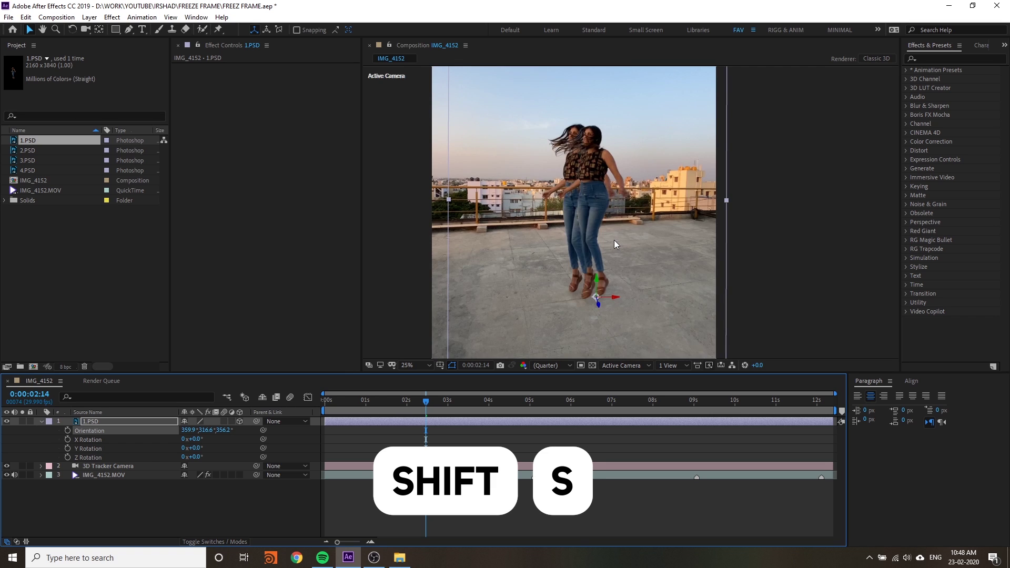
pyautogui.scroll(-2, 614, 240)
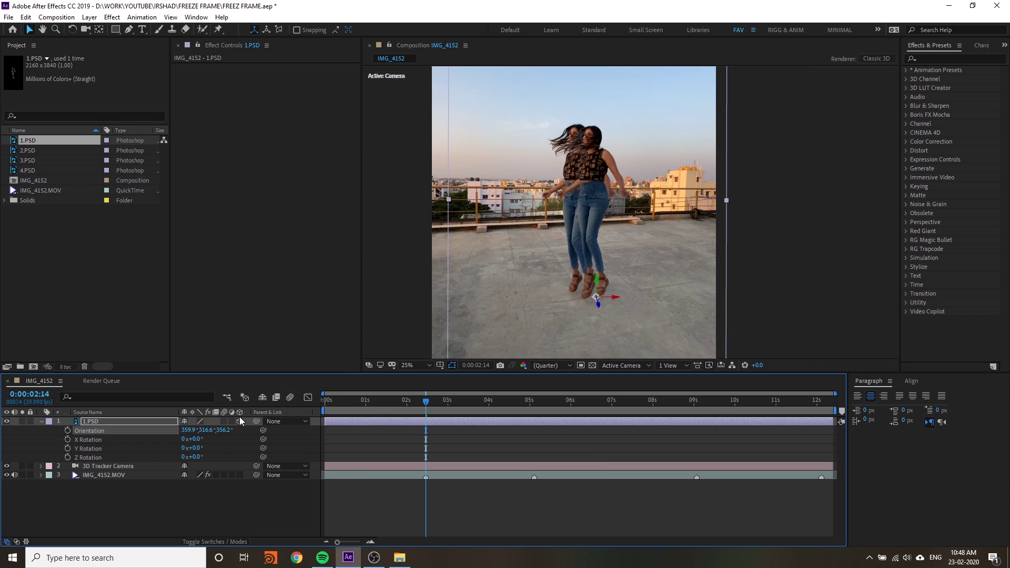
# - Increase the 1.PSD layer's scale to 528.1%
pyautogui.hotkey('shift', 's')
pyautogui.moveTo(230, 433); pyautogui.dragTo(282, 429)
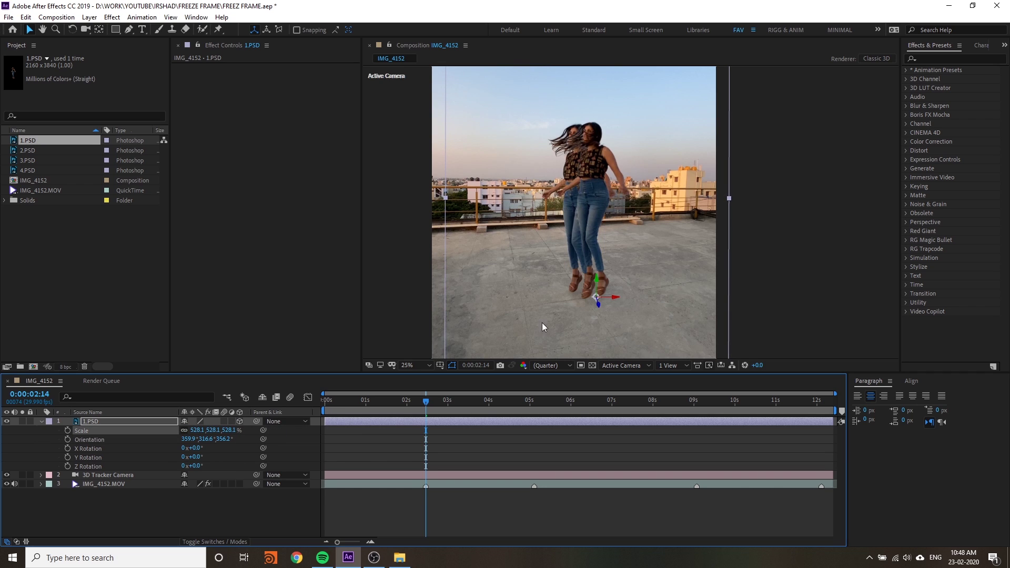
pyautogui.scroll(1, 636, 289)
pyautogui.scroll(1, 670, 220)
pyautogui.press('v')
pyautogui.moveTo(659, 297); pyautogui.dragTo(584, 323)
# - Apply the Fill effect from the Generate group to the 1.PSD layer
pyautogui.click(140, 422)
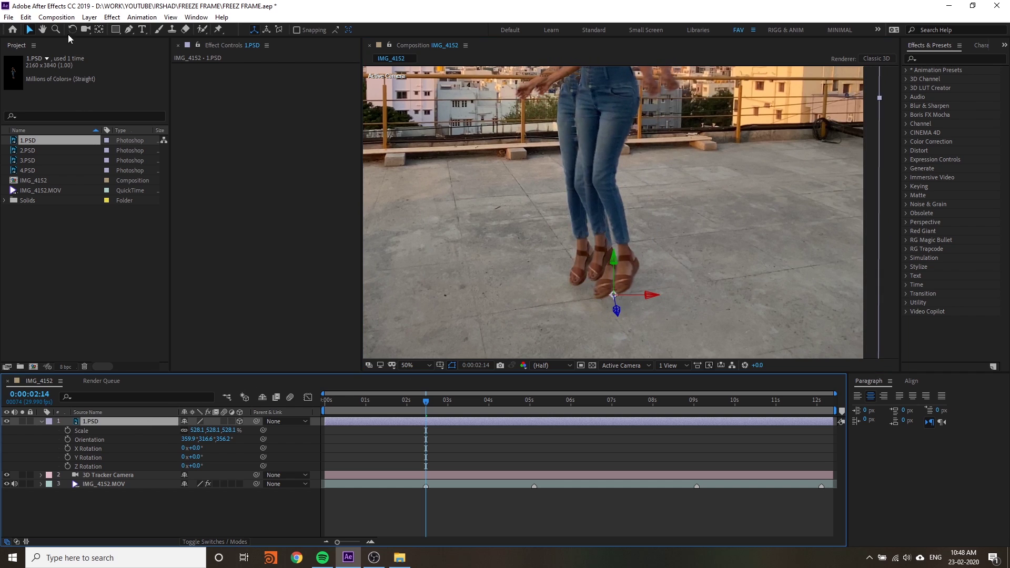
pyautogui.click(111, 18)
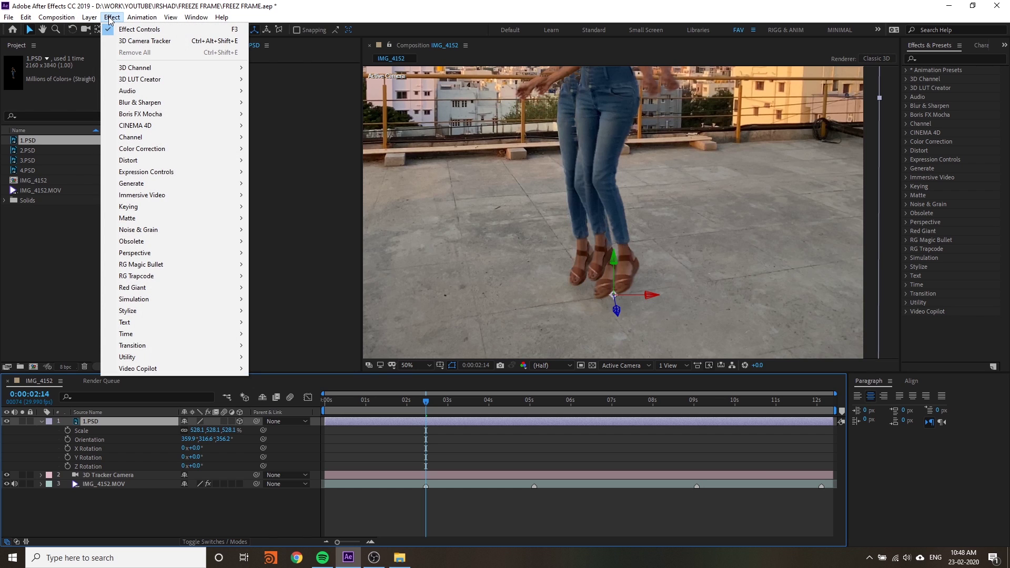
pyautogui.moveTo(187, 184)
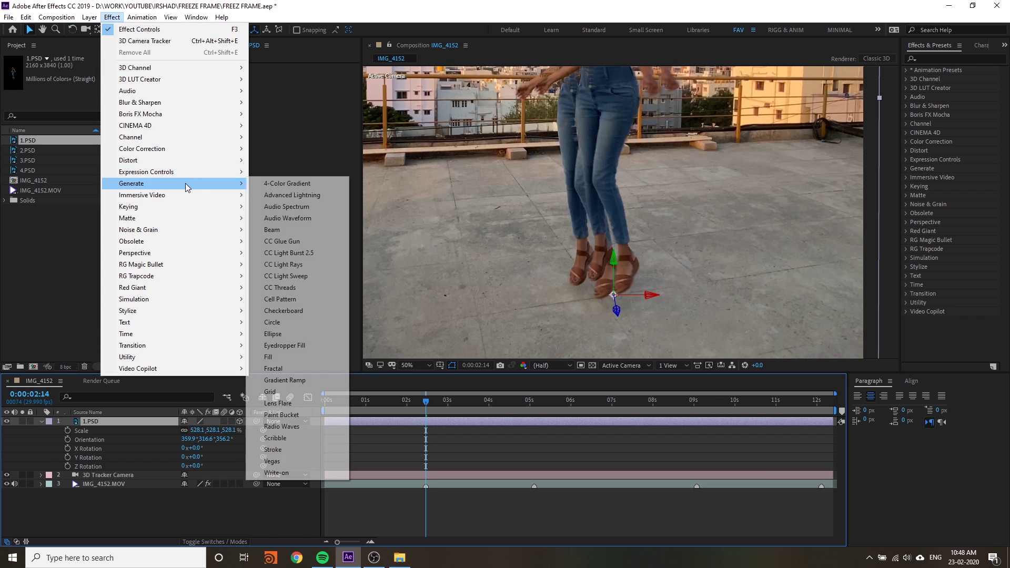
pyautogui.click(268, 357)
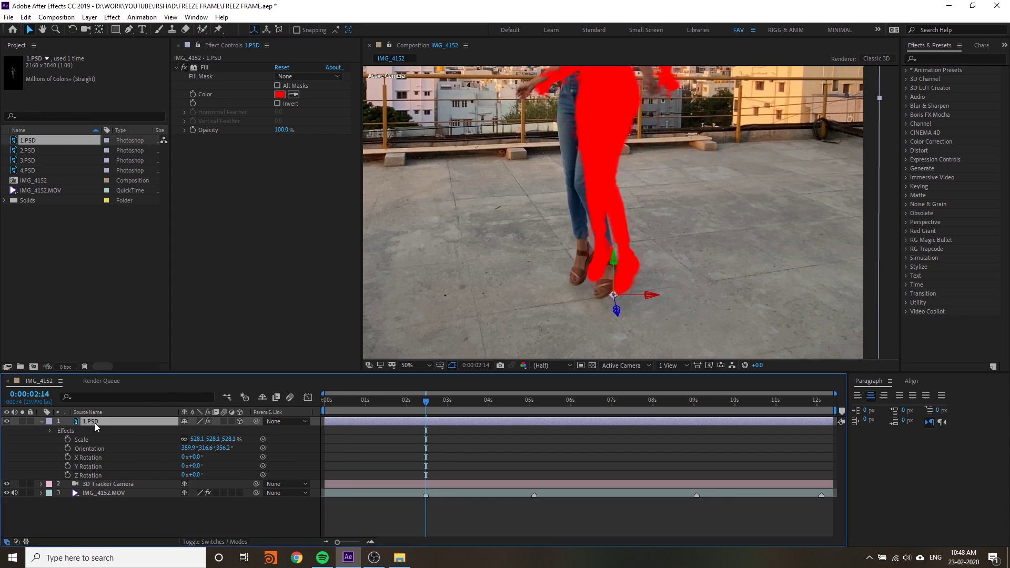
# - Set the Fill effect's opacity on the 1.PSD layer to 60%
pyautogui.moveTo(604, 125); pyautogui.dragTo(627, 221)
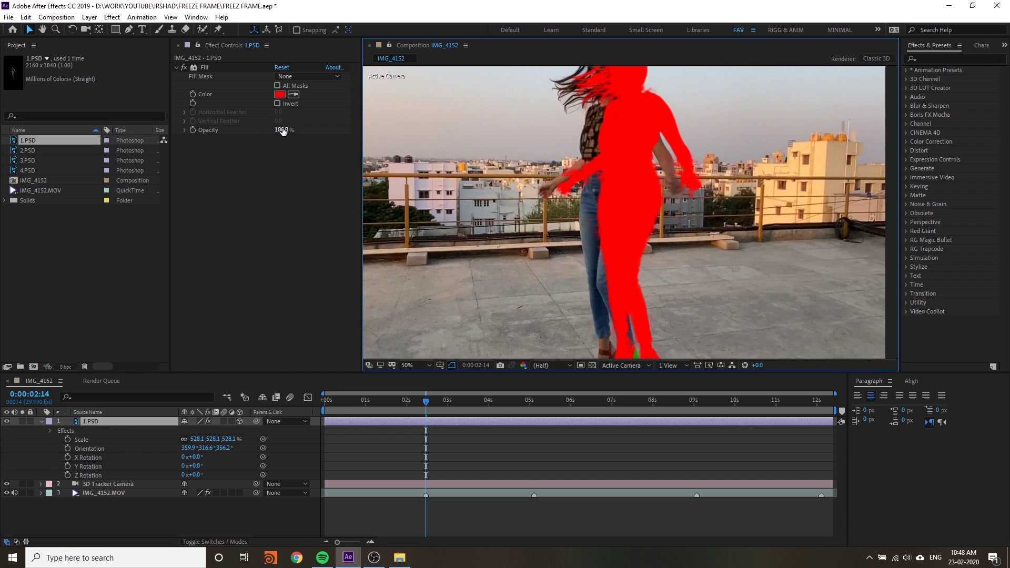
pyautogui.click(283, 130)
pyautogui.write('40')
pyautogui.press('Return')
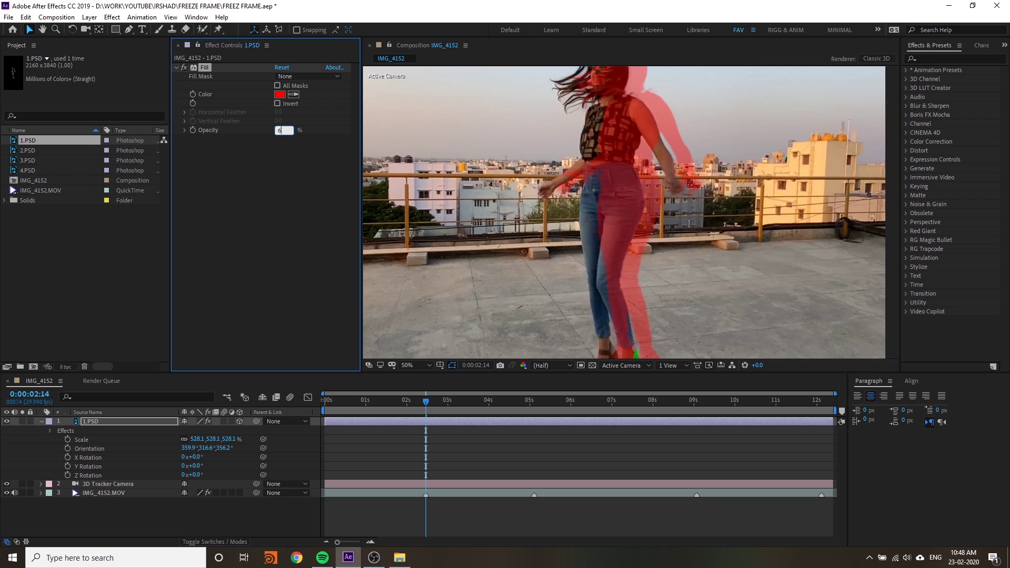
pyautogui.write('0')
pyautogui.press('Return')
# - Move the 1.PSD cutout along its X axis until its legs and feet overlap those of the woman in the footage
pyautogui.scroll(-3, 673, 211)
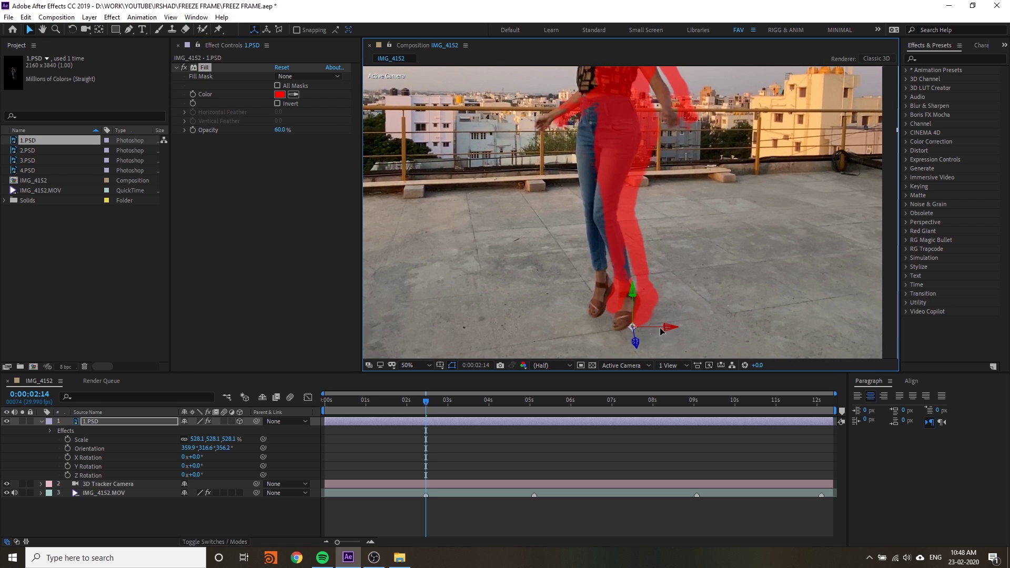
pyautogui.moveTo(661, 331); pyautogui.dragTo(619, 379)
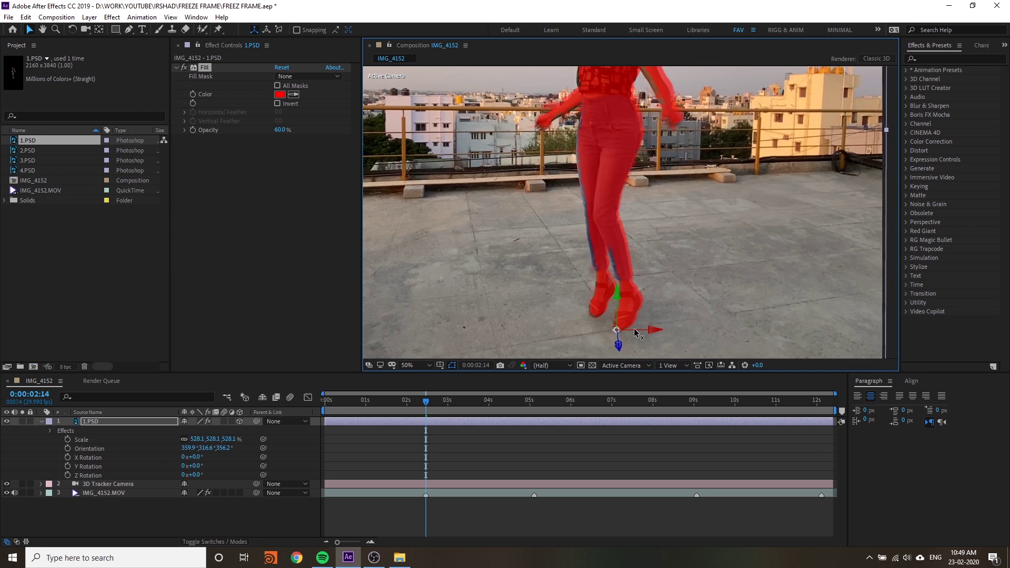
pyautogui.moveTo(635, 333); pyautogui.dragTo(636, 334)
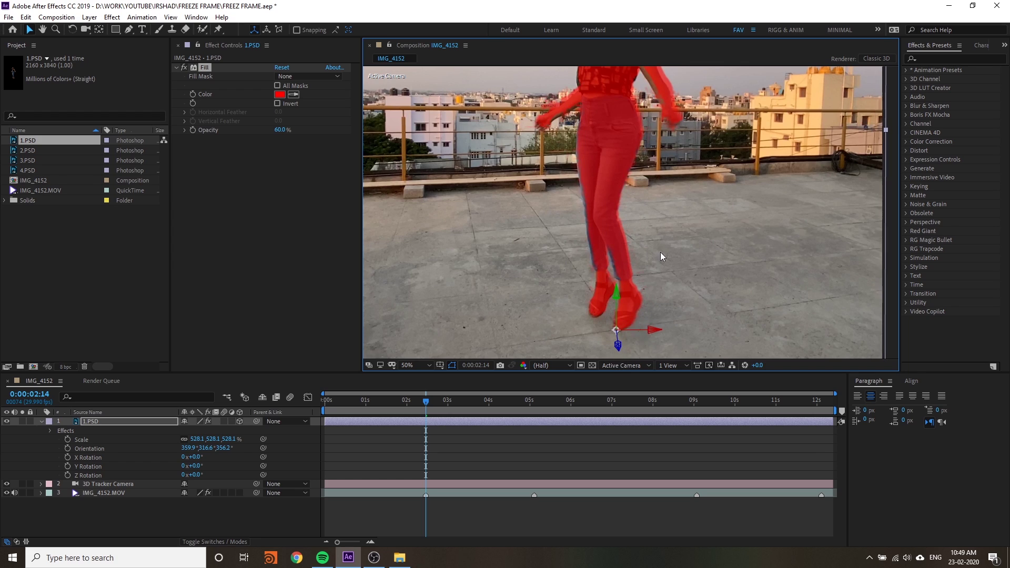
# - Refine the 1.PSD layer's fit with a scale of 519.6% and a Z orientation of 356.0°
pyautogui.press(',')
pyautogui.moveTo(639, 156); pyautogui.dragTo(645, 180)
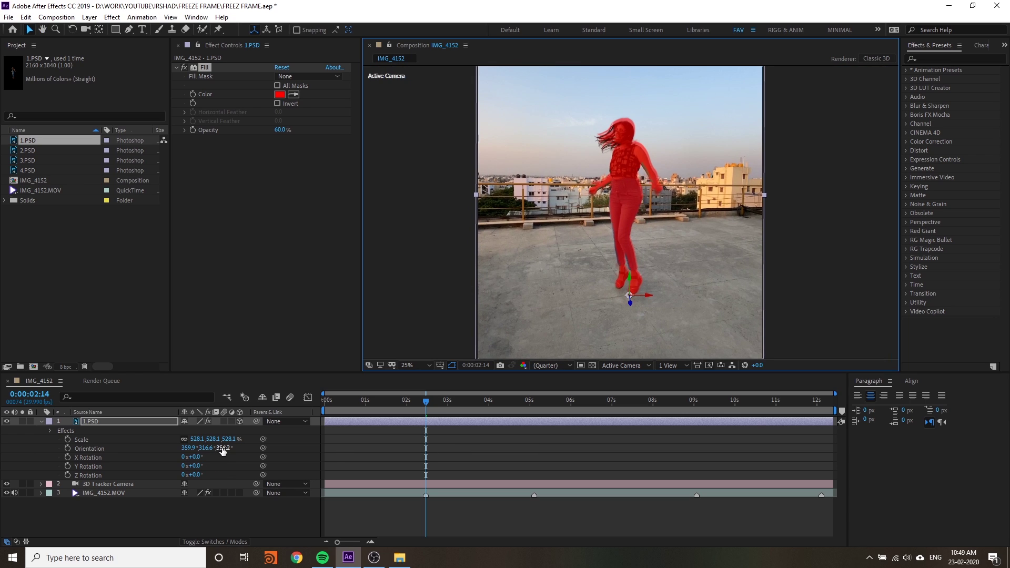
pyautogui.moveTo(230, 440); pyautogui.dragTo(144, 459)
pyautogui.hotkey('ctrl', 'z')
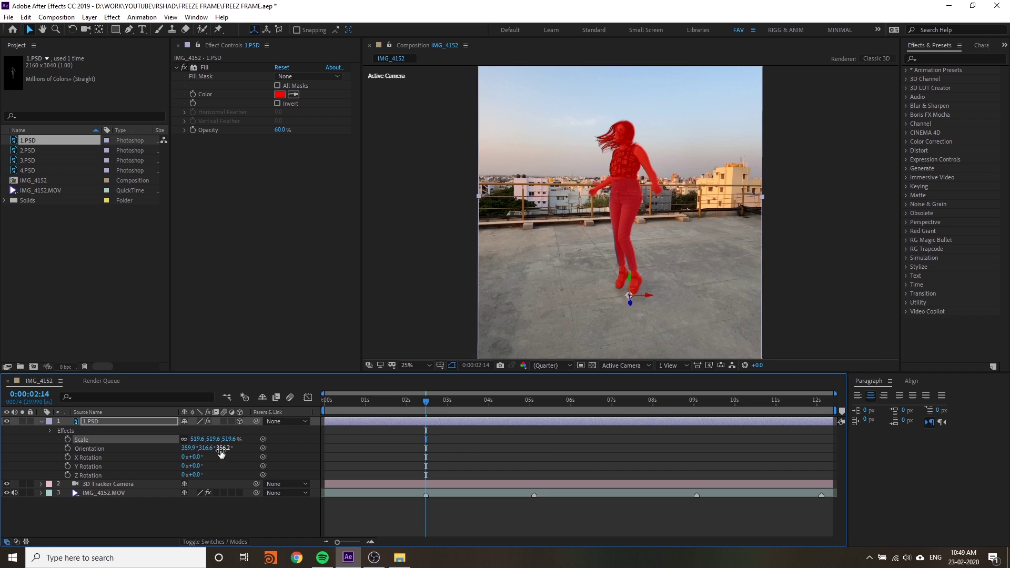
pyautogui.moveTo(221, 451); pyautogui.dragTo(220, 449)
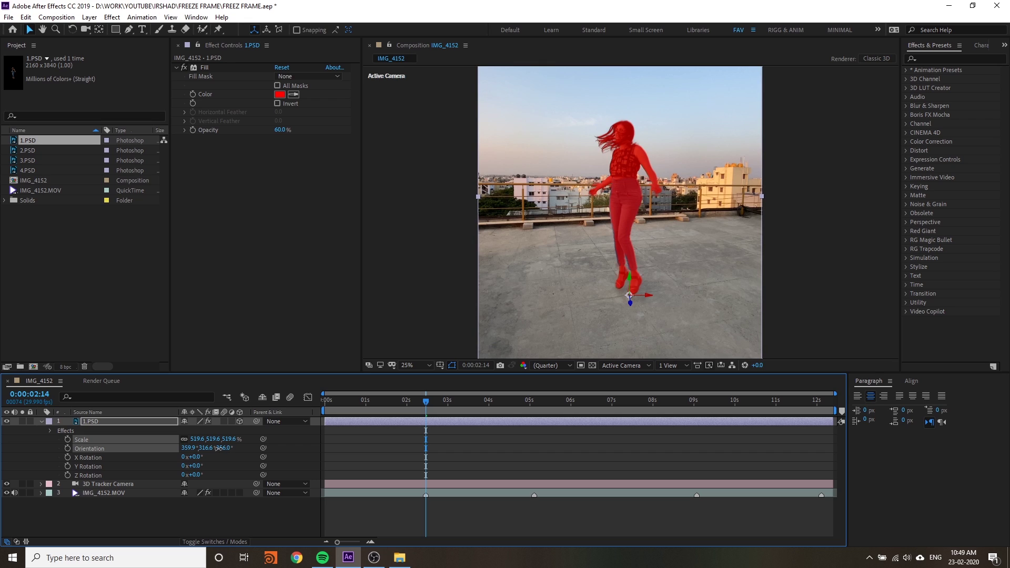
pyautogui.moveTo(188, 451); pyautogui.dragTo(223, 446)
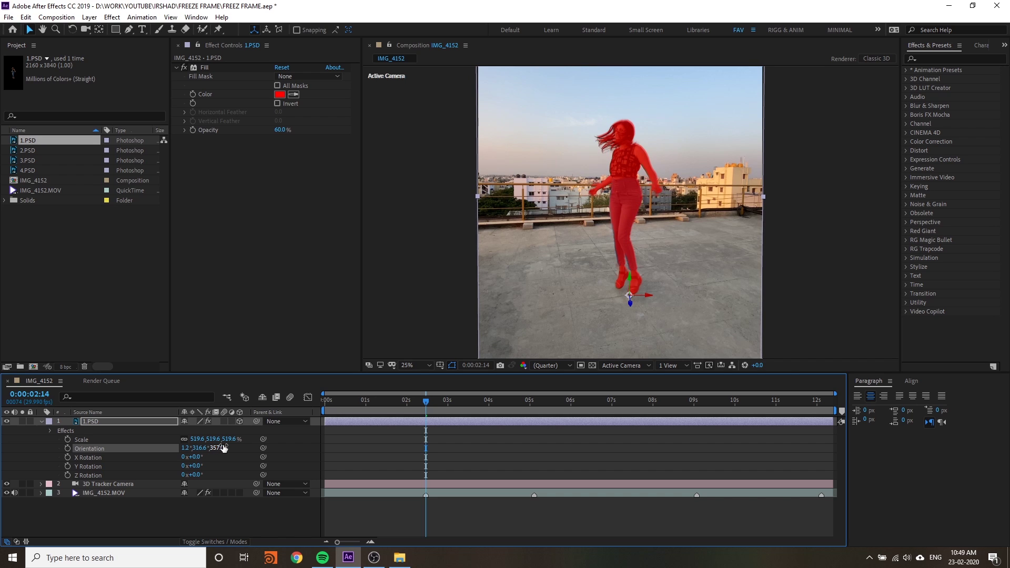
pyautogui.hotkey('ctrl', 'z')
pyautogui.hotkey('ctrl', 'z')
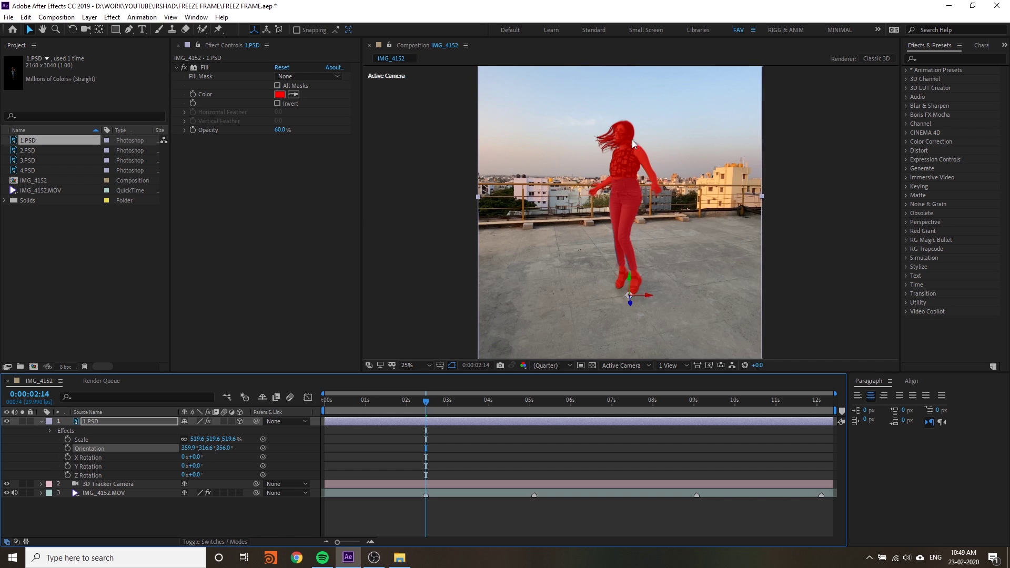
pyautogui.press('.')
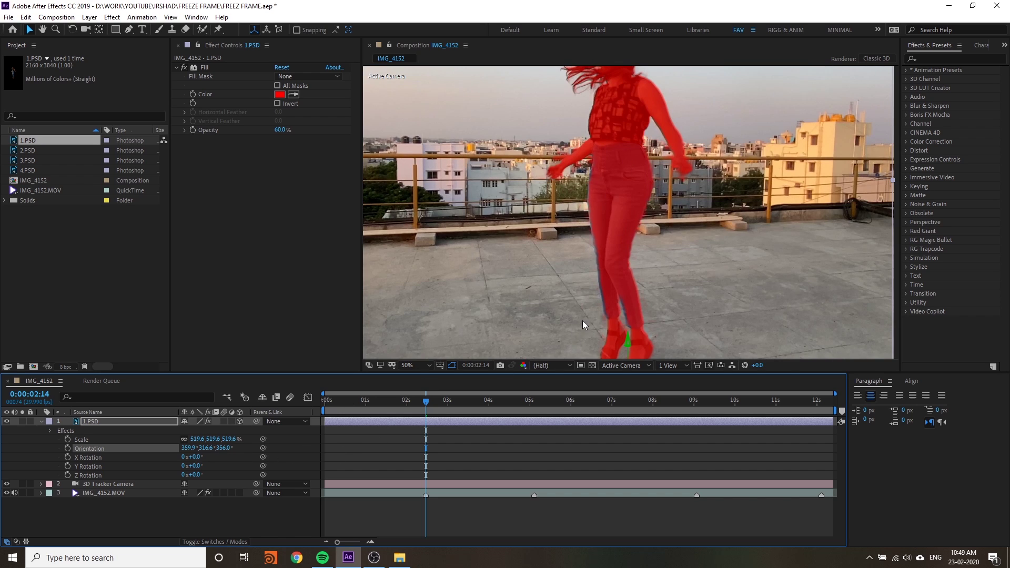
# - Fine-tune the 1.PSD cutout's fit with a scale of 516.0% and an X orientation of 0.2°
pyautogui.moveTo(232, 441); pyautogui.dragTo(253, 440)
pyautogui.moveTo(190, 448); pyautogui.dragTo(209, 444)
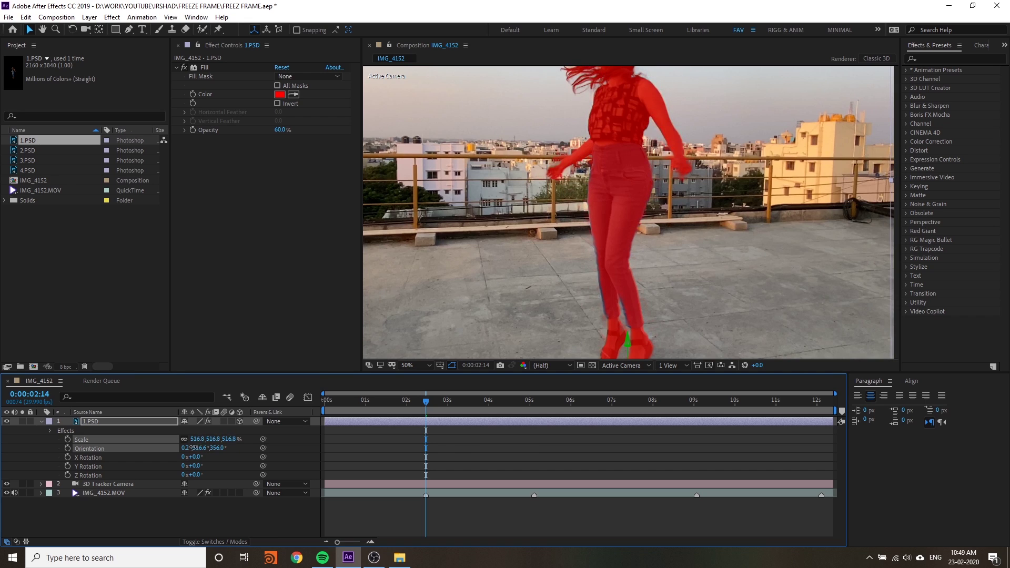
pyautogui.press(',')
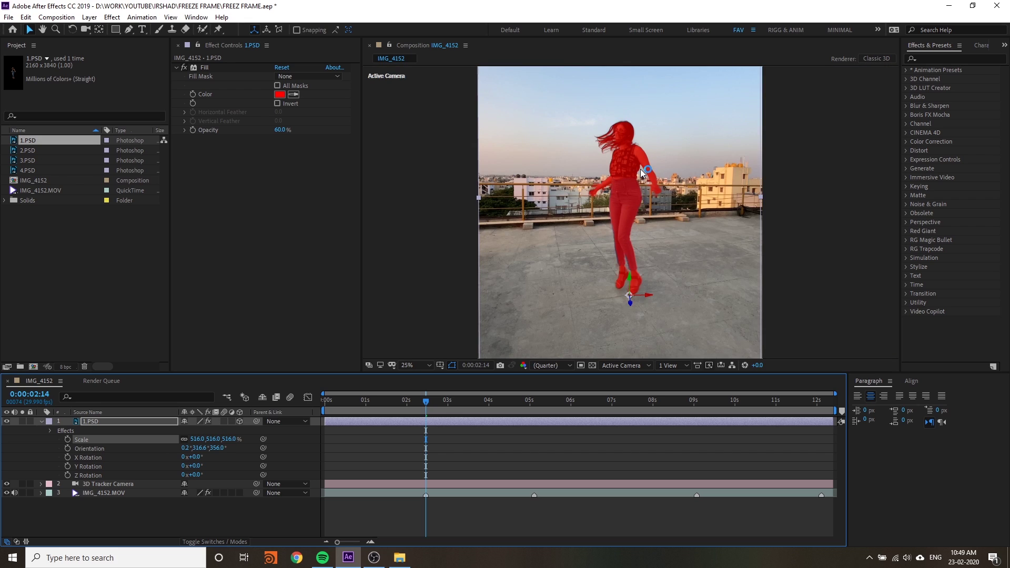
pyautogui.click(842, 262)
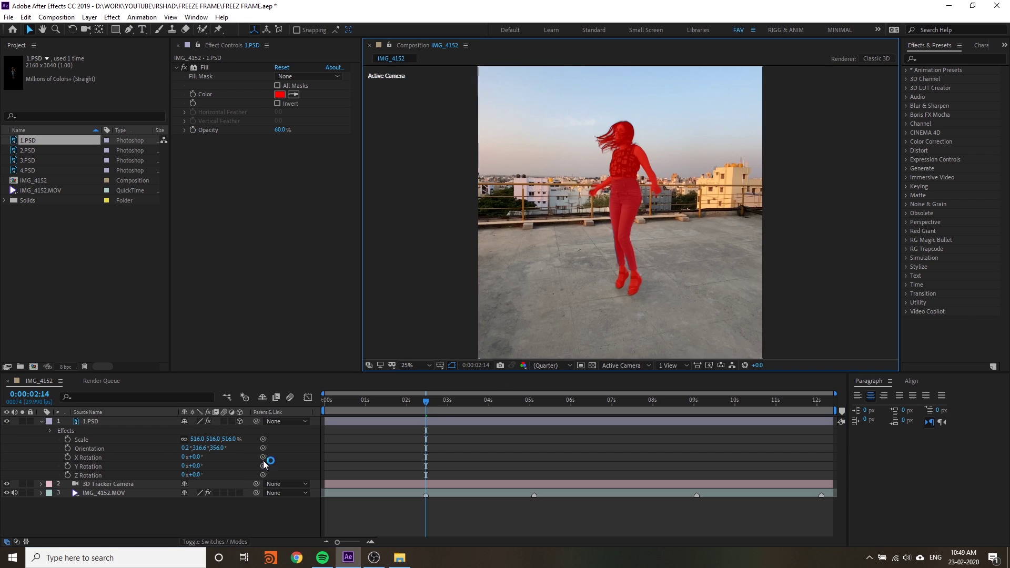
# - Turn off the Fill effect on the 1.PSD layer and collapse the layer's properties
pyautogui.click(115, 415)
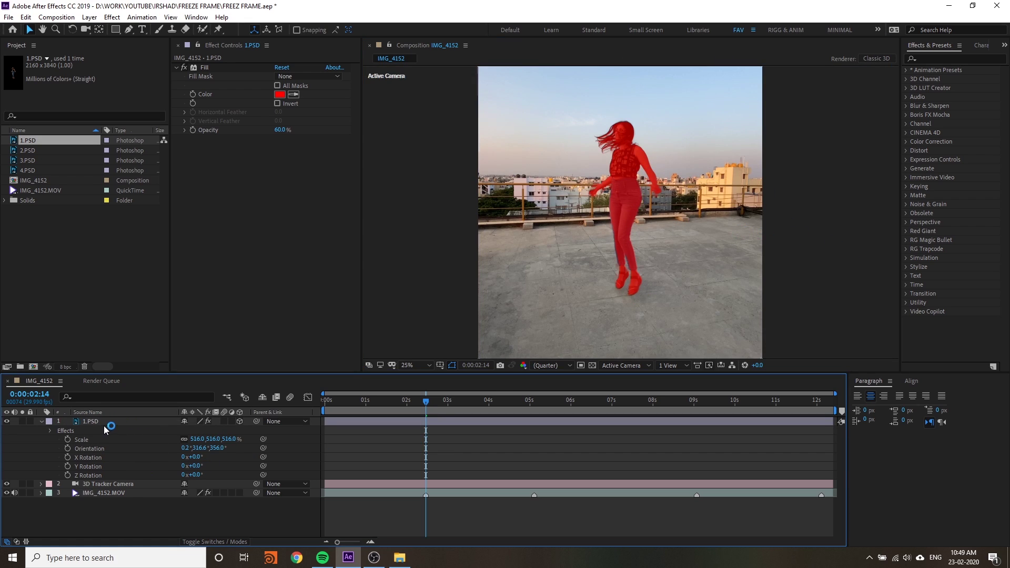
pyautogui.click(105, 424)
pyautogui.click(184, 69)
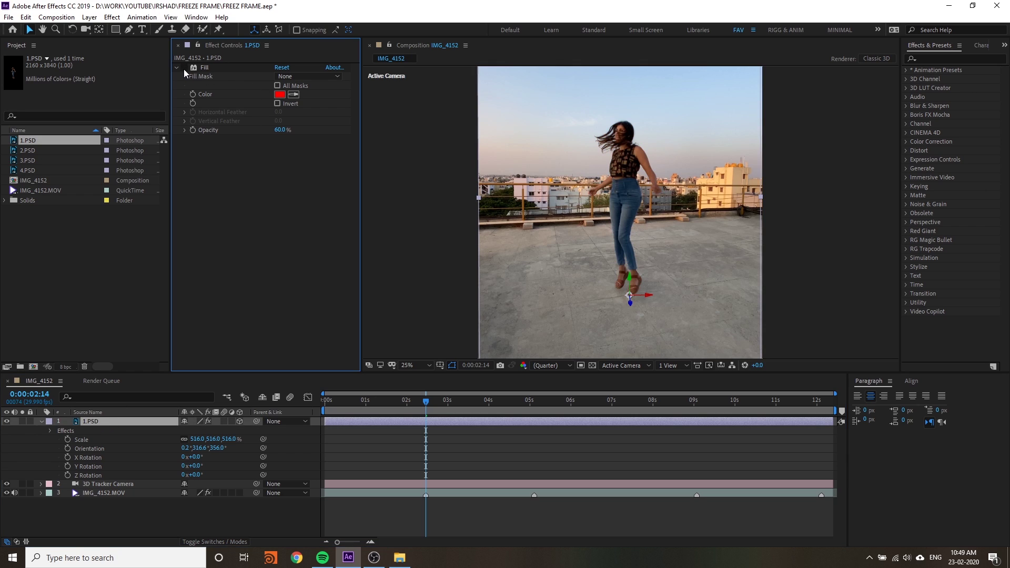
pyautogui.scroll(-1, 799, 208)
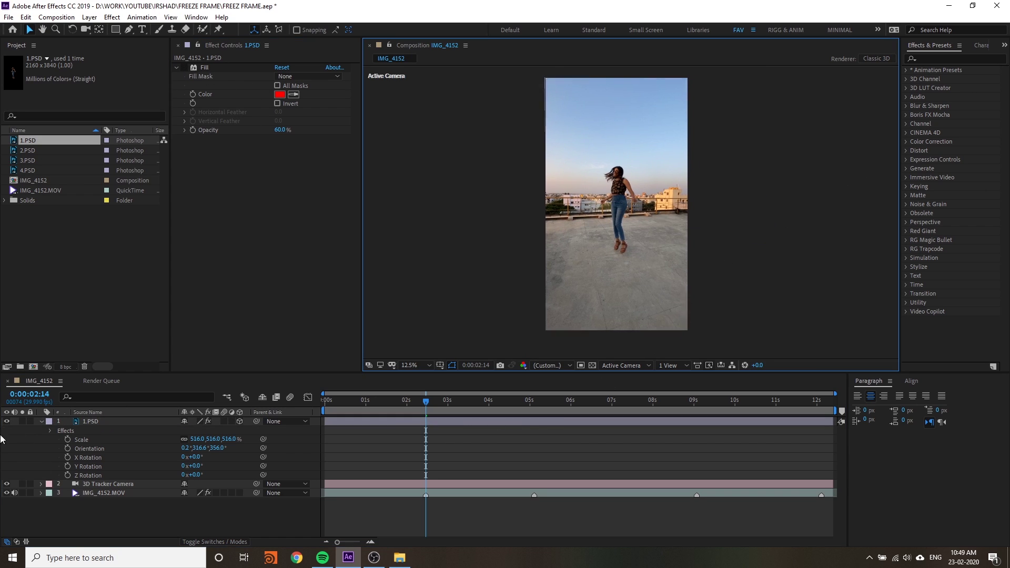
pyautogui.click(42, 422)
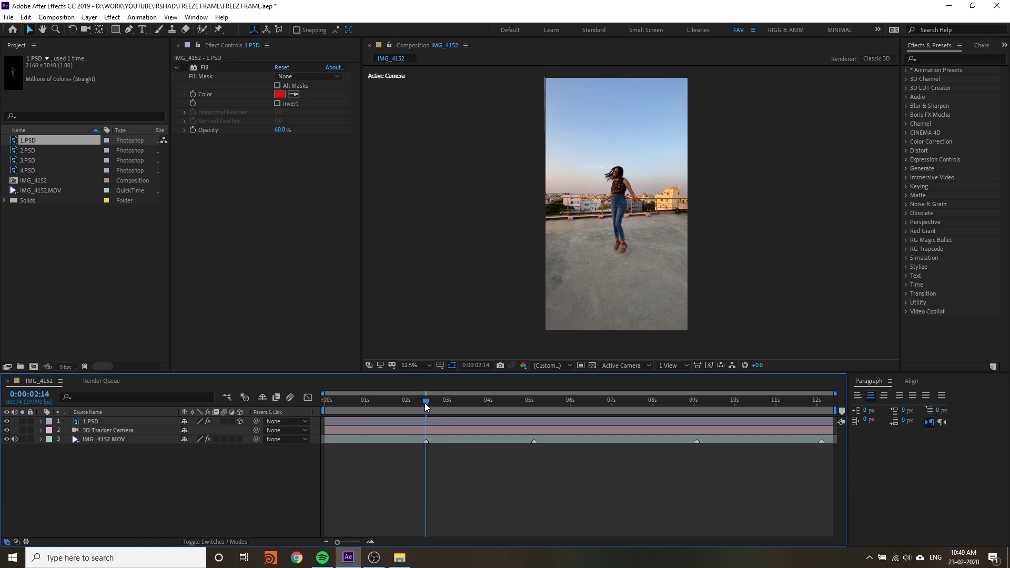
# - Play back the composition from 0:00:01:01 to check how the 1.PSD cutout holds in the footage
pyautogui.moveTo(426, 406); pyautogui.dragTo(367, 415)
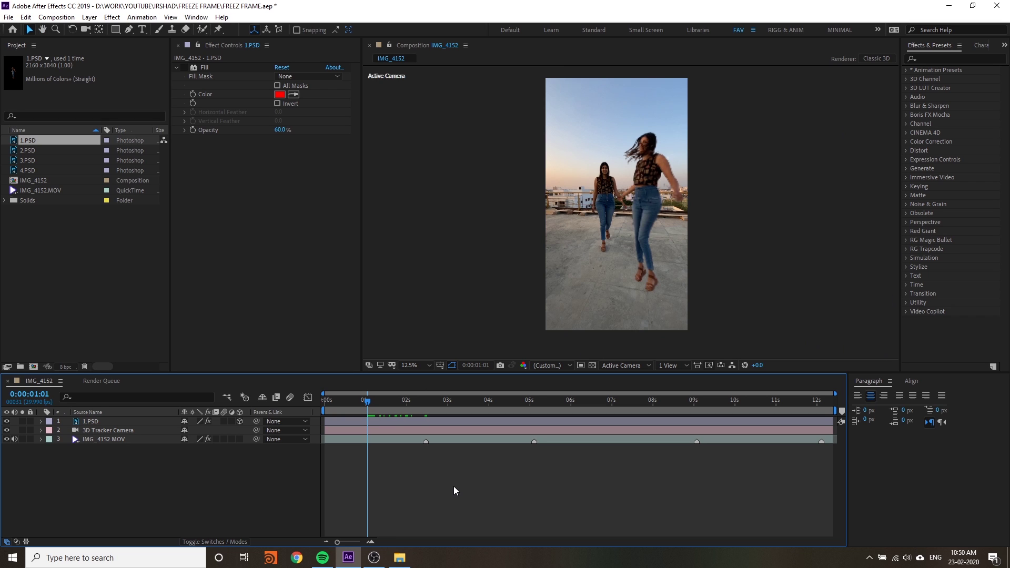
pyautogui.press('space')
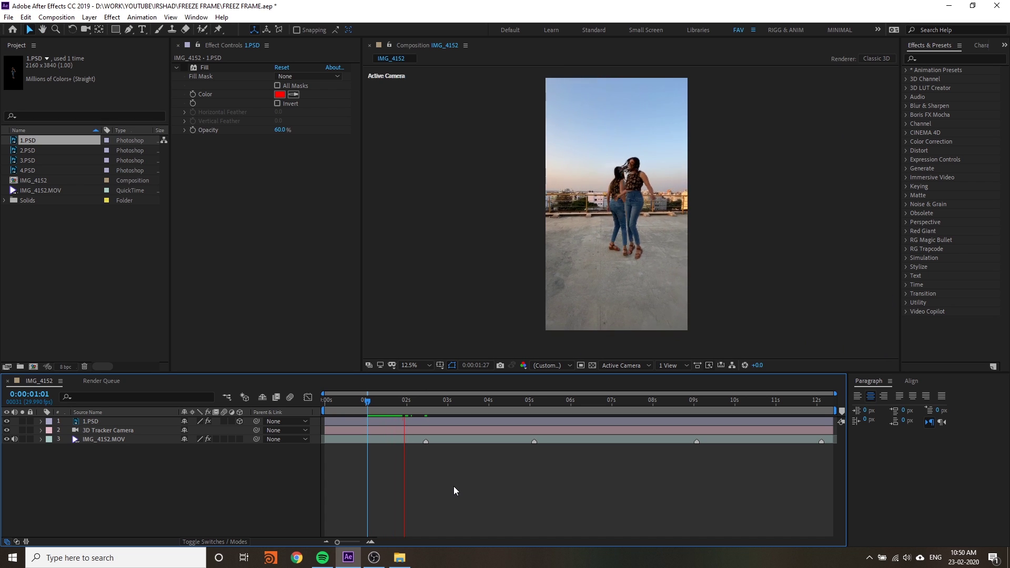
pyautogui.press('space')
# - Trim the end of the 1.PSD layer to the marker at 0:00:02:14
pyautogui.press('.')
pyautogui.press('pageup')
pyautogui.press('pageup')
pyautogui.press('pageup')
pyautogui.press('pageup')
pyautogui.press('pageup')
pyautogui.press('pageup')
pyautogui.press('pageup')
pyautogui.click(431, 421)
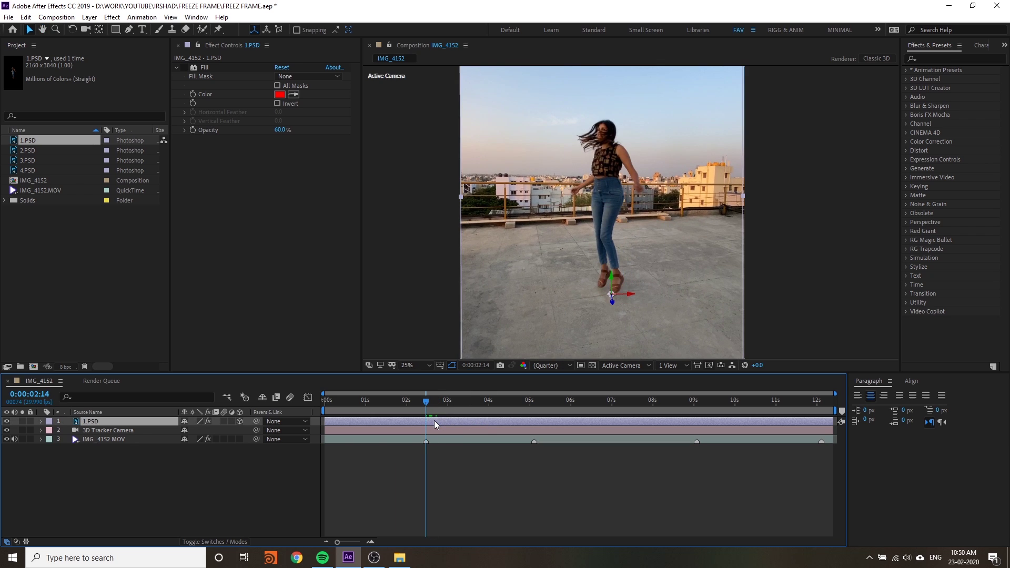
pyautogui.hotkey('alt', ']')
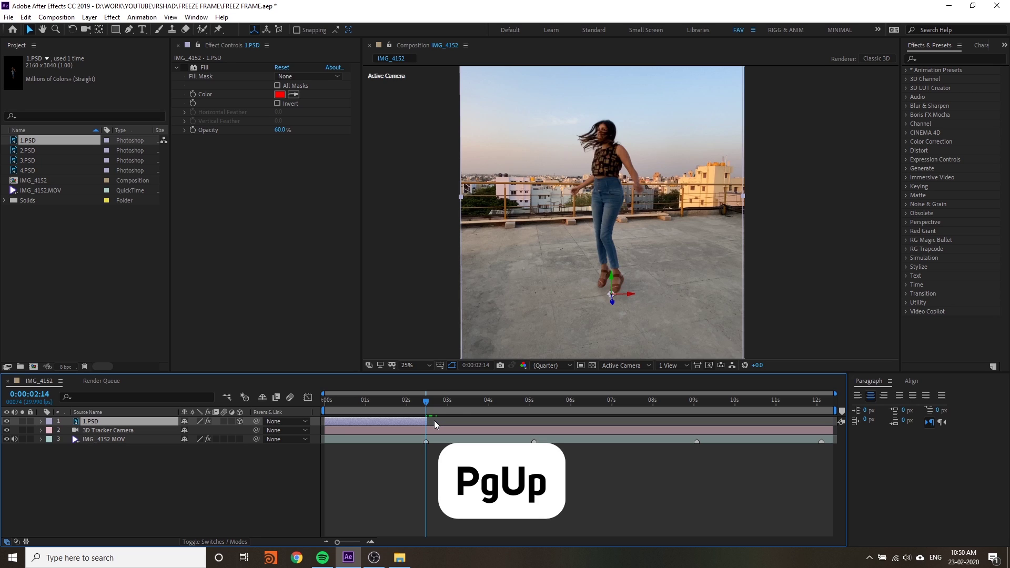
pyautogui.press(';')
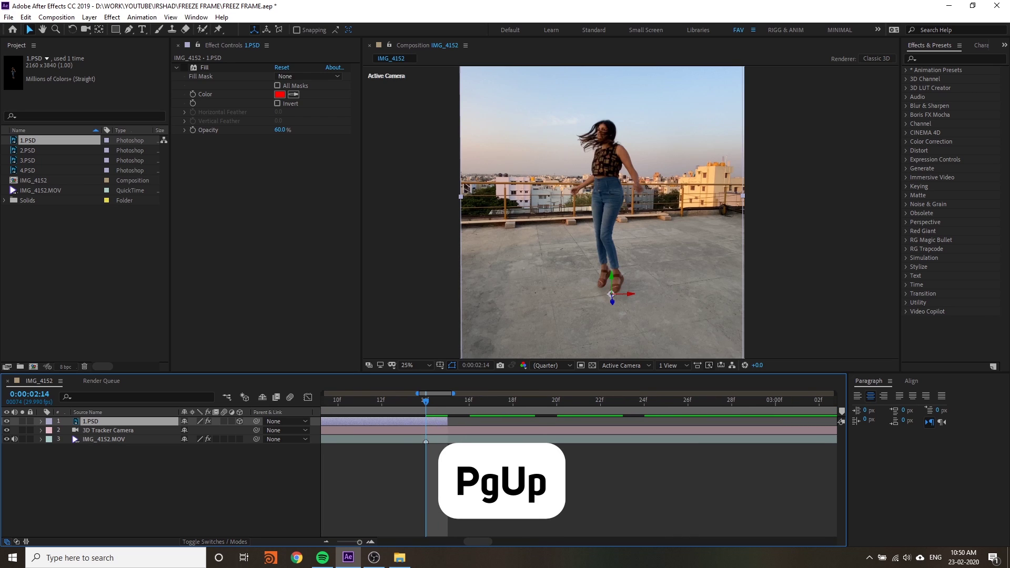
pyautogui.moveTo(452, 420); pyautogui.dragTo(435, 421)
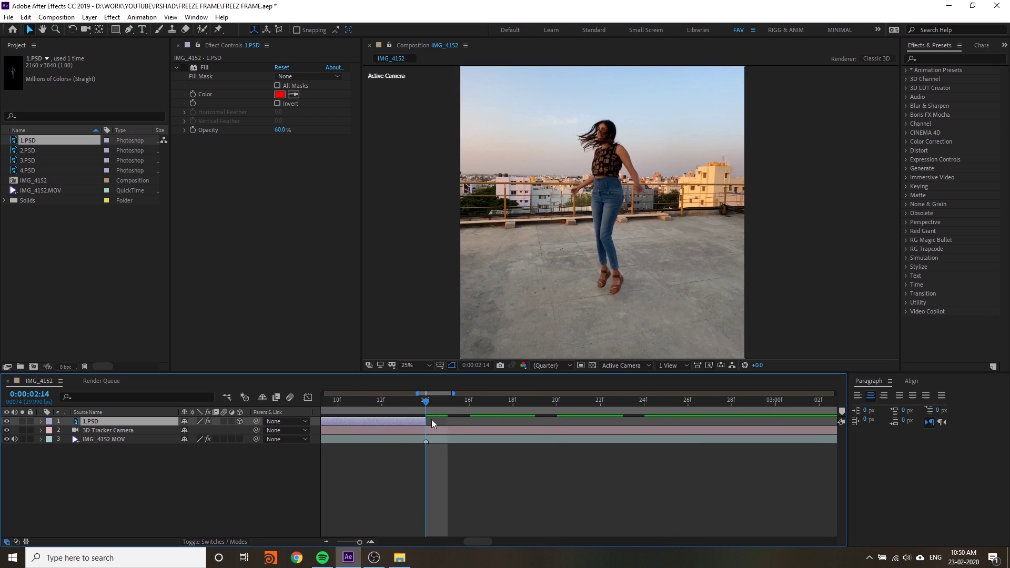
pyautogui.hotkey('alt', ']')
pyautogui.press(';')
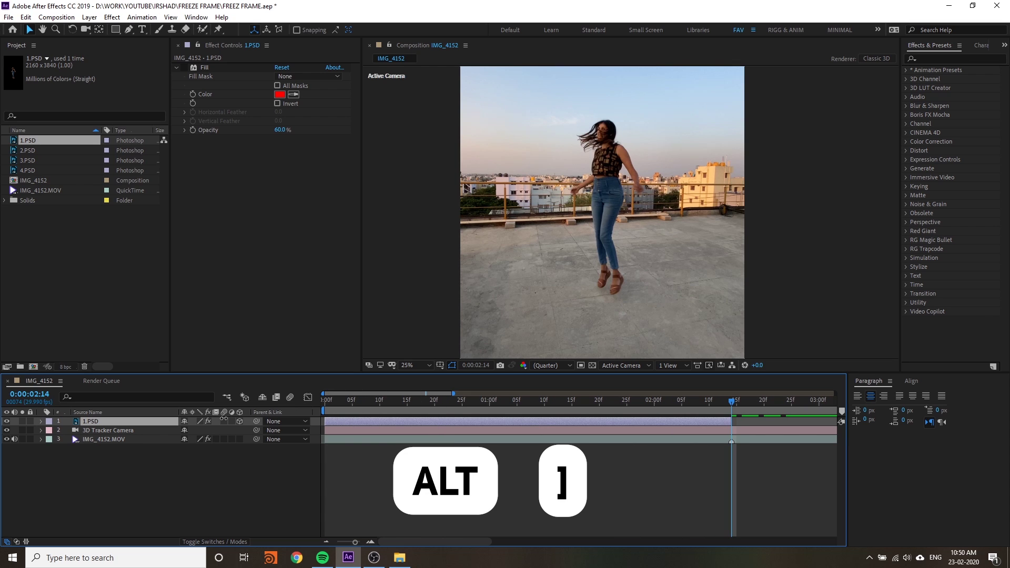
# - Extend the work area to about 10 seconds and play the composition from the start
pyautogui.moveTo(454, 393); pyautogui.dragTo(785, 393)
pyautogui.press('Home')
pyautogui.press('space')
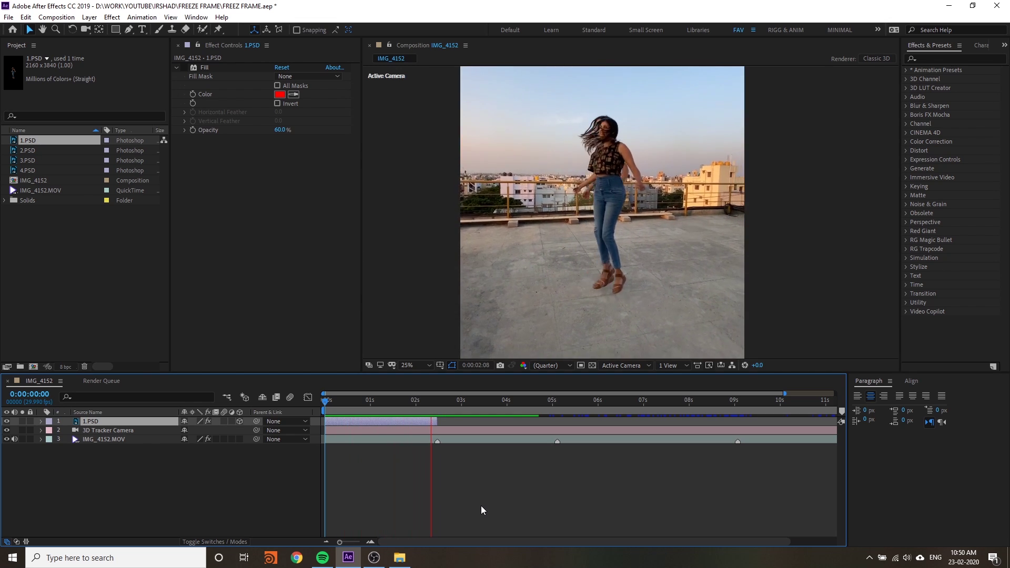
pyautogui.press('space')
# - Add 2.PSD above the 1.PSD layer at the 0:00:05:03 marker and place its anchor point at the standing foot
pyautogui.moveTo(544, 407); pyautogui.dragTo(557, 407)
pyautogui.click(574, 462)
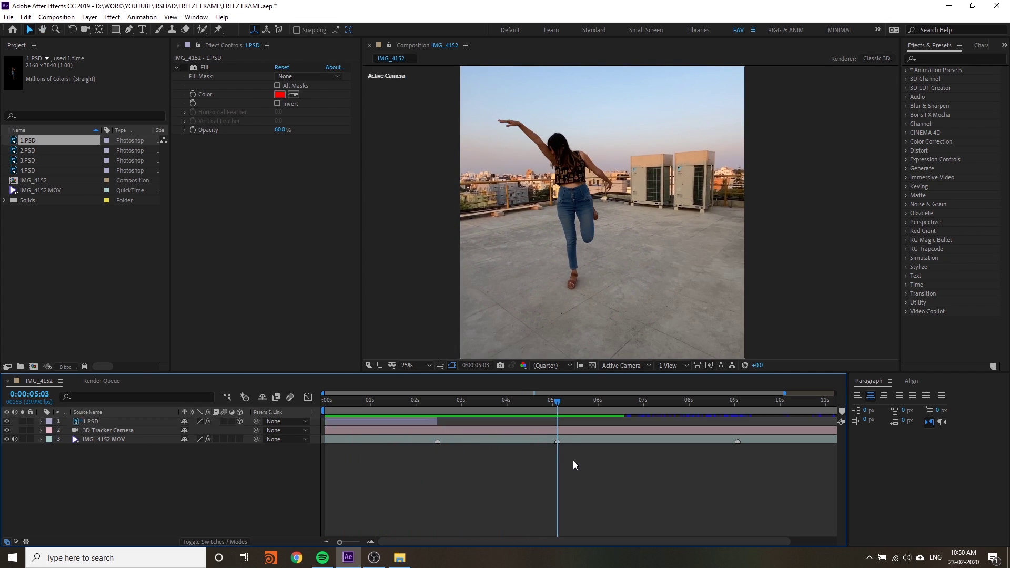
pyautogui.moveTo(27, 150); pyautogui.dragTo(110, 418)
pyautogui.scroll(2, 602, 239)
pyautogui.moveTo(516, 353); pyautogui.dragTo(533, 296)
pyautogui.scroll(-2, 583, 262)
# - Copy the Fill effect from the 1.PSD layer onto the 2.PSD layer
pyautogui.click(105, 430)
pyautogui.hotkey('ctrl', 'Up')
pyautogui.hotkey('ctrl', 'v')
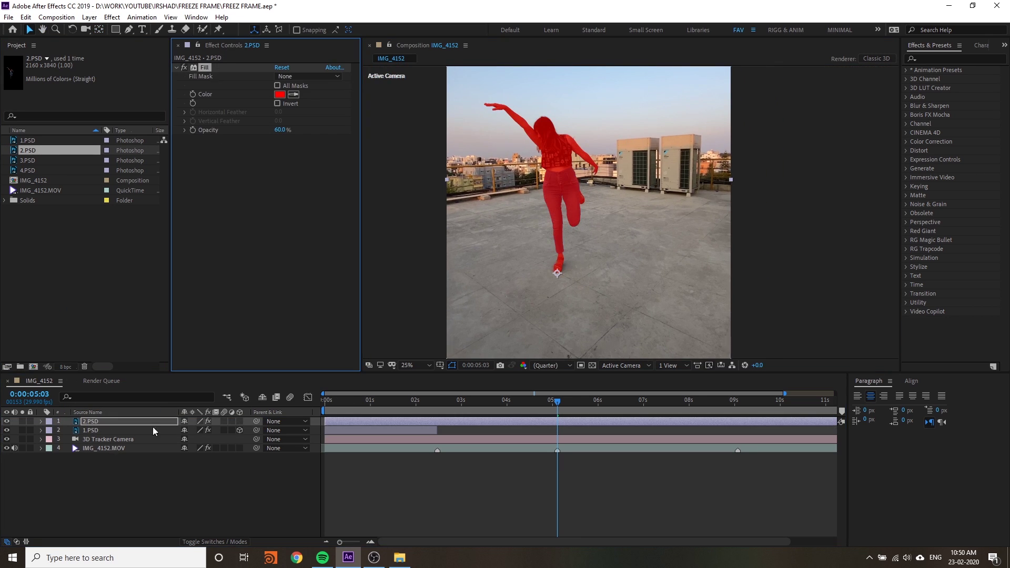
# - Make 2.PSD a 3D layer and create a track null from the camera-tracker point on the woman's standing foot
pyautogui.click(239, 421)
pyautogui.click(106, 448)
pyautogui.click(216, 67)
pyautogui.scroll(3, 610, 275)
pyautogui.moveTo(484, 334); pyautogui.dragTo(592, 252)
pyautogui.rightClick(569, 262)
pyautogui.click(604, 290)
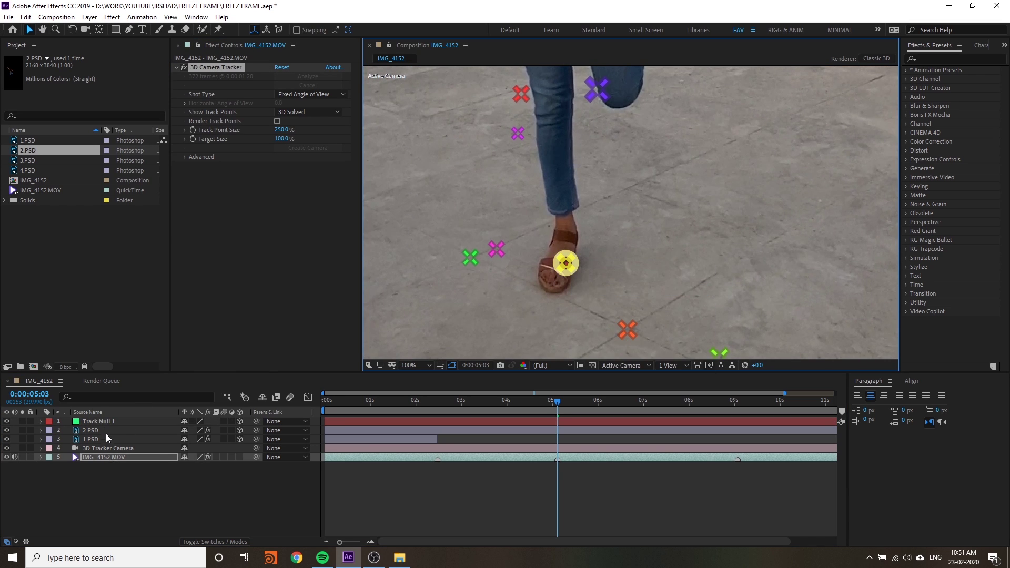
# - Copy the track null's position onto the 2.PSD layer and delete the null
pyautogui.click(100, 422)
pyautogui.press('p')
pyautogui.click(97, 440)
pyautogui.hotkey('ctrl', 'v')
pyautogui.click(99, 421)
pyautogui.press('Delete')
# - Scale up the 2.PSD cutout to the woman's size and set its orientation to 349.1° on Y and 2.0° on Z
pyautogui.click(97, 422)
pyautogui.press('s')
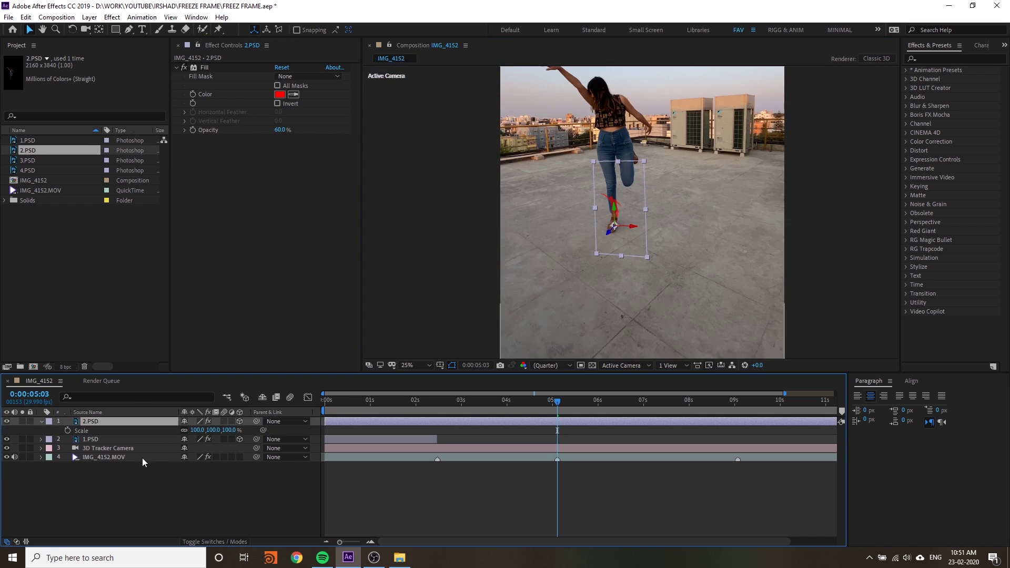
pyautogui.moveTo(197, 431); pyautogui.dragTo(419, 431)
pyautogui.hotkey('shift', 'r')
pyautogui.scroll(-1, 635, 221)
pyautogui.moveTo(635, 221); pyautogui.dragTo(610, 255)
pyautogui.moveTo(197, 439); pyautogui.dragTo(204, 439)
pyautogui.moveTo(207, 439)
pyautogui.mouseDown()
pyautogui.moveTo(127, 440)
pyautogui.moveTo(209, 439)
pyautogui.mouseUp()
# - Shift the 2.PSD cutout along its X and Y axes to overlap the woman and set its scale to 500.7%
pyautogui.scroll(2, 559, 263)
pyautogui.moveTo(526, 336); pyautogui.dragTo(613, 156)
pyautogui.scroll(1, 579, 210)
pyautogui.moveTo(545, 236); pyautogui.dragTo(513, 315)
pyautogui.moveTo(588, 229); pyautogui.dragTo(565, 232)
pyautogui.moveTo(542, 175); pyautogui.dragTo(542, 185)
pyautogui.scroll(-4, 578, 232)
pyautogui.moveTo(213, 431)
pyautogui.mouseDown()
pyautogui.moveTo(112, 431)
pyautogui.moveTo(216, 439)
pyautogui.moveTo(189, 441)
pyautogui.moveTo(205, 440)
pyautogui.mouseUp()
pyautogui.scroll(1, 582, 220)
# - Turn off the Fill effect on 2.PSD and trim the layer to end just before the 0:00:05:03 marker
pyautogui.click(183, 67)
pyautogui.press('pageup')
pyautogui.hotkey('alt', ']')
# - Extend the work area to the end of the composition and preview it from the start
pyautogui.moveTo(784, 394); pyautogui.dragTo(837, 395)
pyautogui.scroll(-1, 620, 316)
pyautogui.moveTo(532, 401); pyautogui.dragTo(497, 413)
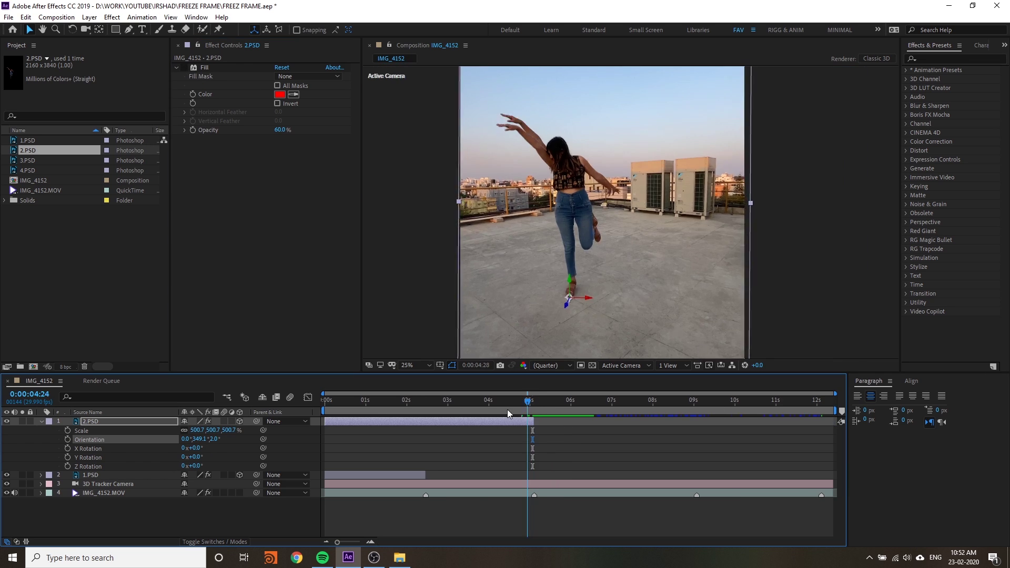
pyautogui.press('Home')
pyautogui.press('space')
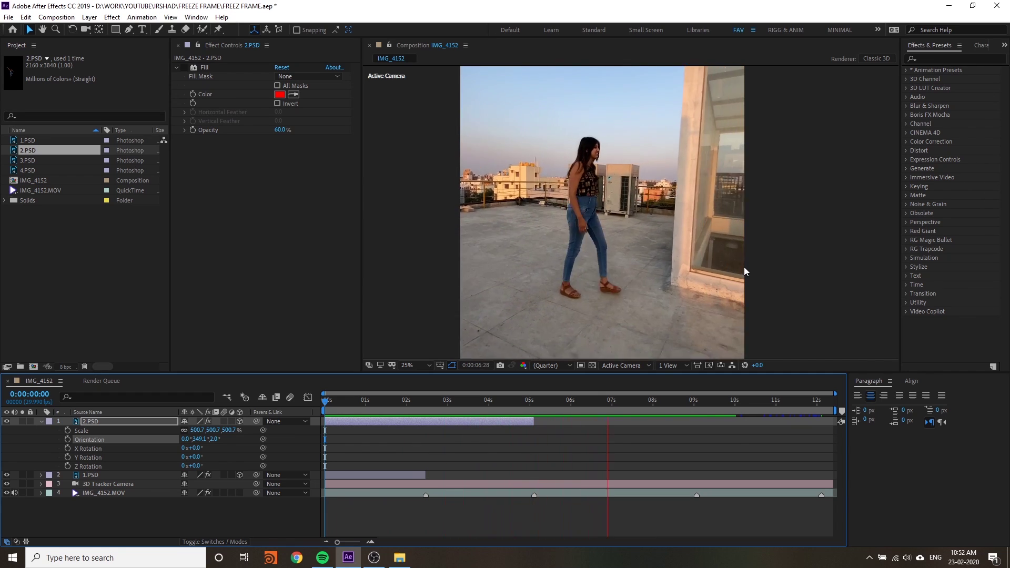
pyautogui.press('space')
# - Collapse the 2.PSD layer and add 3.PSD to the top of the layer stack at the 0:00:09:02 marker
pyautogui.press('k')
pyautogui.click(41, 421)
pyautogui.moveTo(32, 160); pyautogui.dragTo(103, 419)
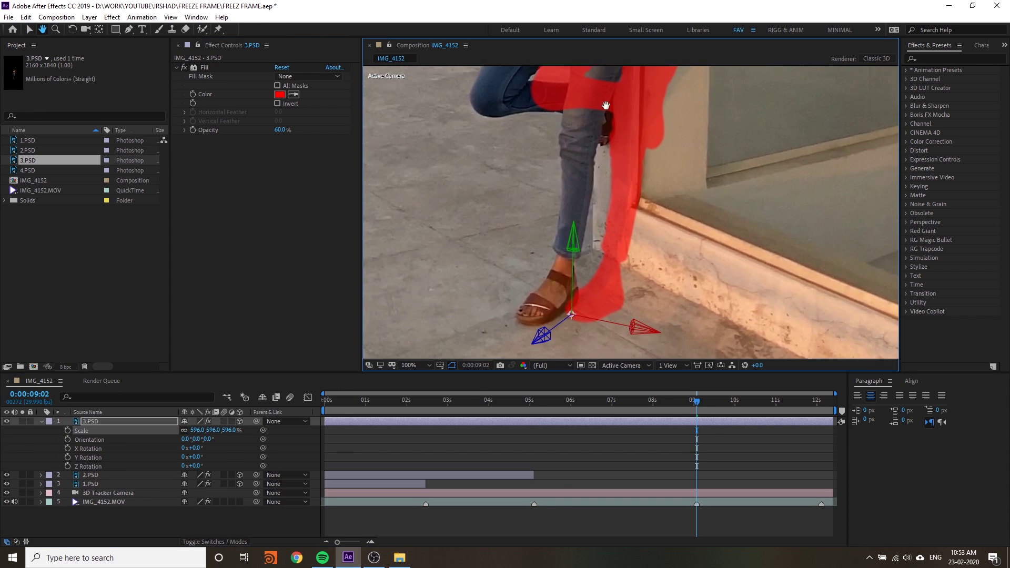
# - Fit the 3.PSD cutout over the leaning woman with a scale of 588.3% and an orientation of 4.5°, 335.4°, 0.6°
pyautogui.scroll(3, 567, 271)
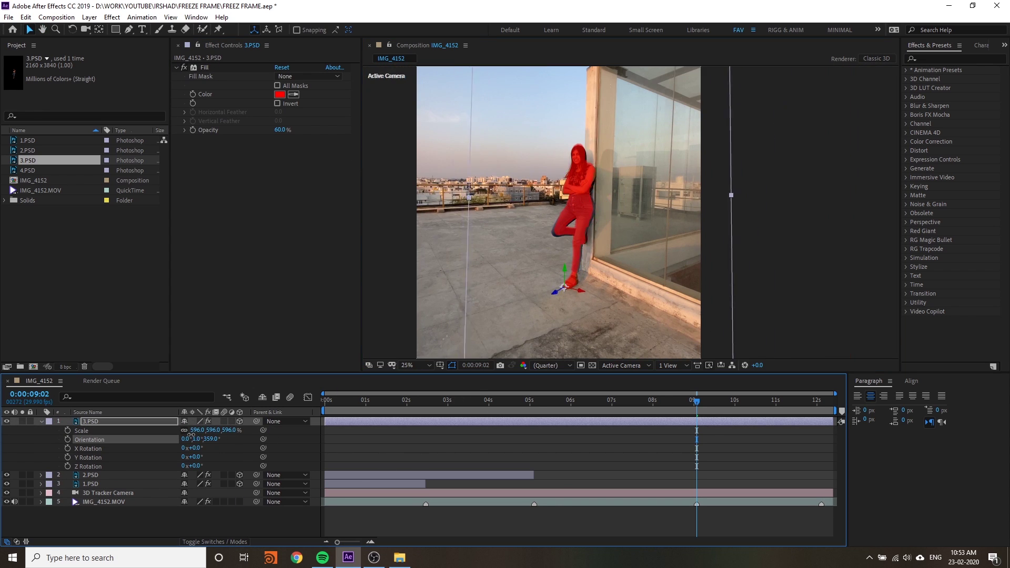
pyautogui.press(',')
pyautogui.press('.')
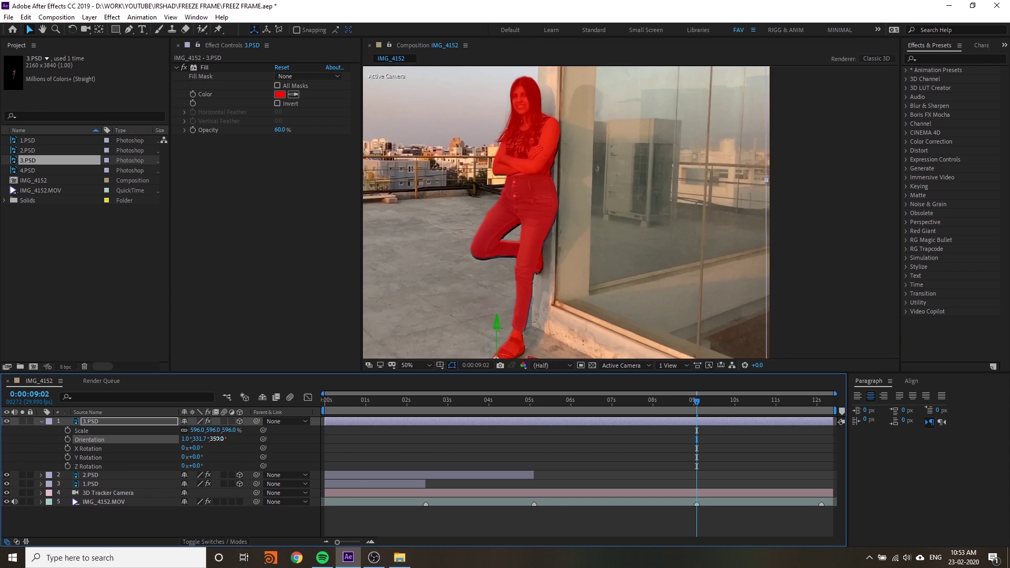
pyautogui.moveTo(214, 430)
pyautogui.mouseDown()
pyautogui.moveTo(203, 439)
pyautogui.moveTo(212, 429)
pyautogui.mouseUp()
pyautogui.moveTo(217, 439); pyautogui.dragTo(216, 440)
pyautogui.moveTo(213, 431)
pyautogui.mouseDown()
pyautogui.moveTo(187, 439)
pyautogui.moveTo(216, 430)
pyautogui.mouseUp()
pyautogui.scroll(-2, 506, 296)
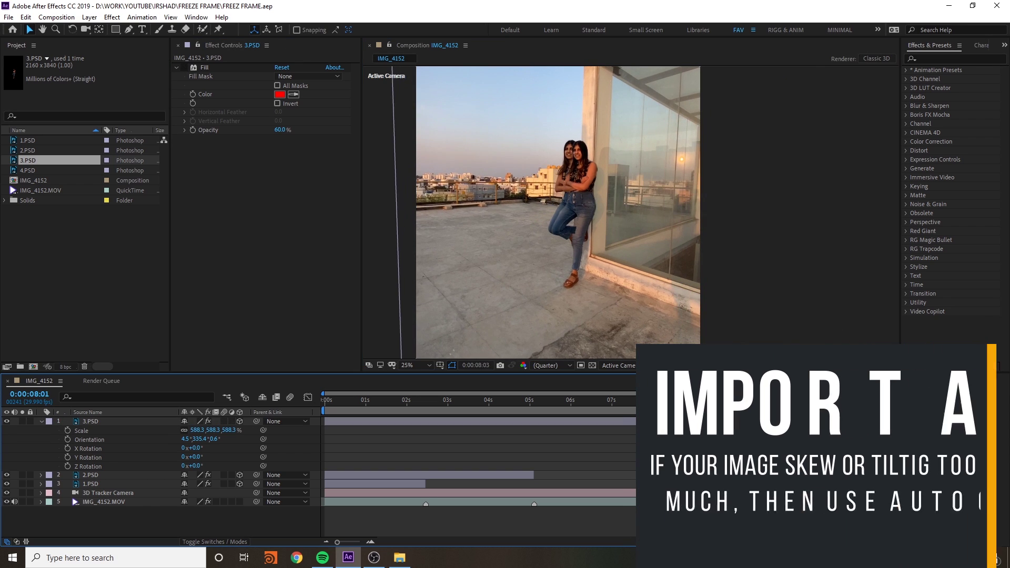
# - Set the 3.PSD layer's auto-orientation to Orient Towards Camera, checking its tilt at 0:00:06:22
pyautogui.moveTo(653, 421); pyautogui.dragTo(601, 432)
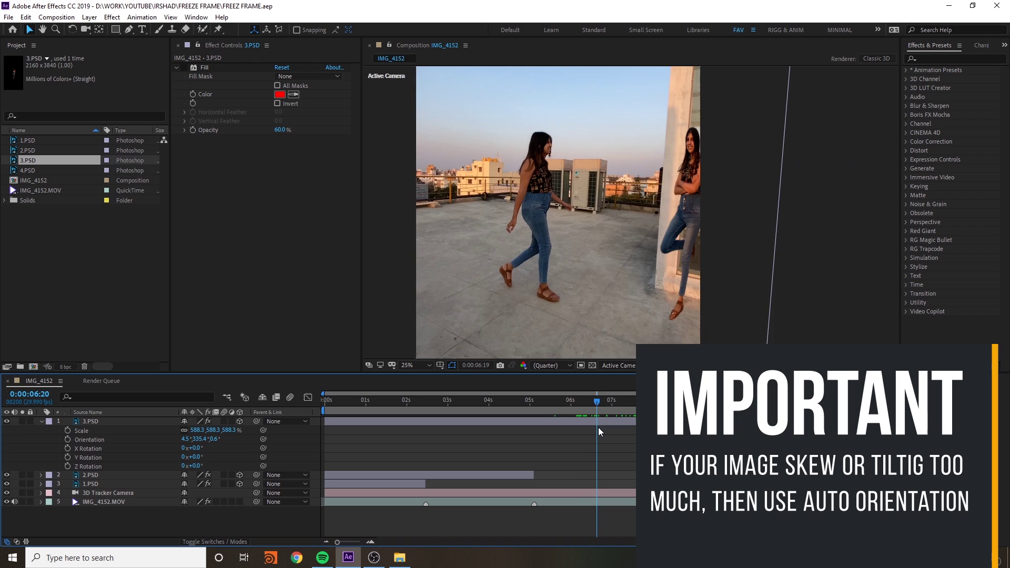
pyautogui.click(614, 426)
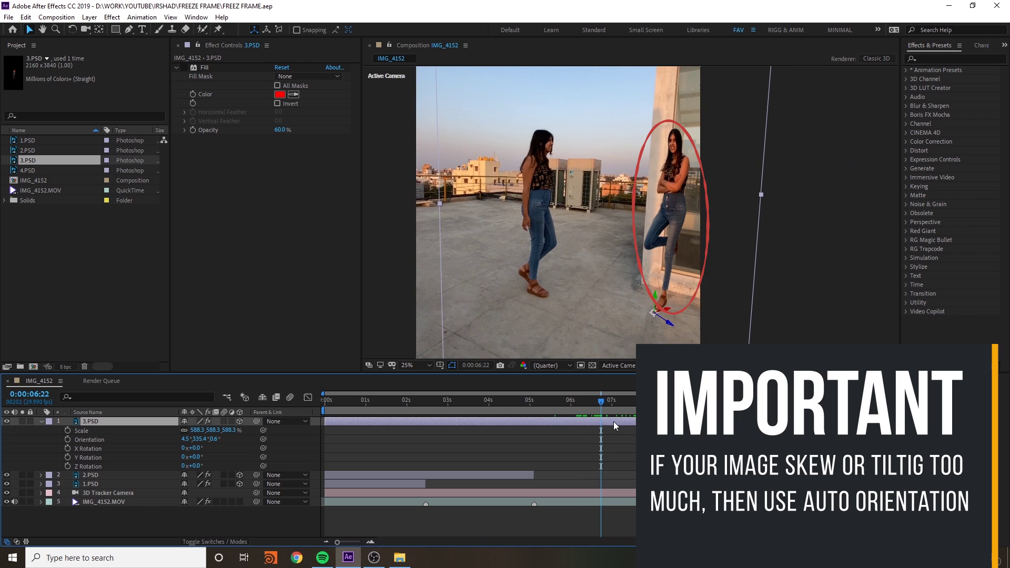
pyautogui.rightClick(615, 426)
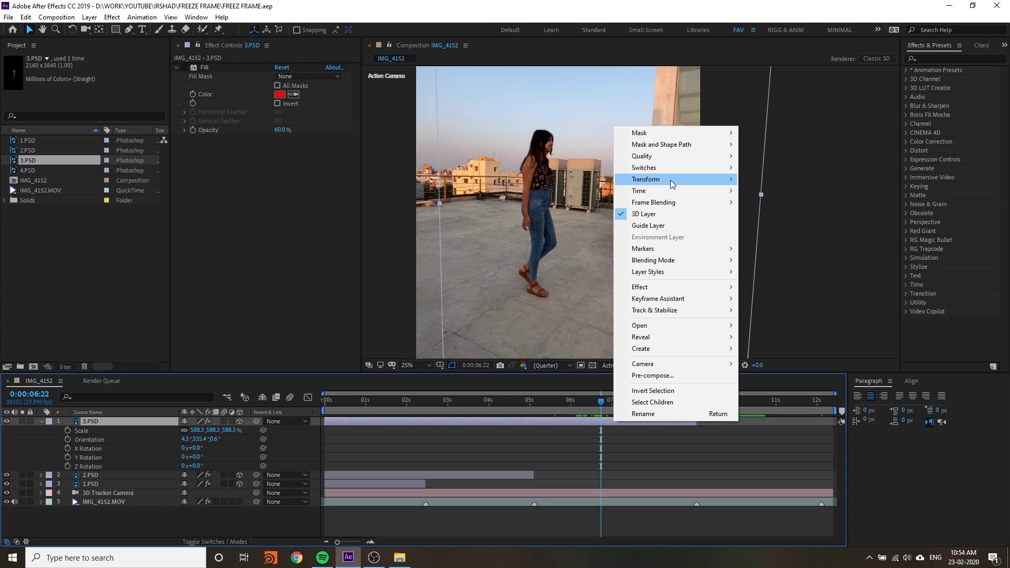
pyautogui.moveTo(678, 184)
pyautogui.click(824, 356)
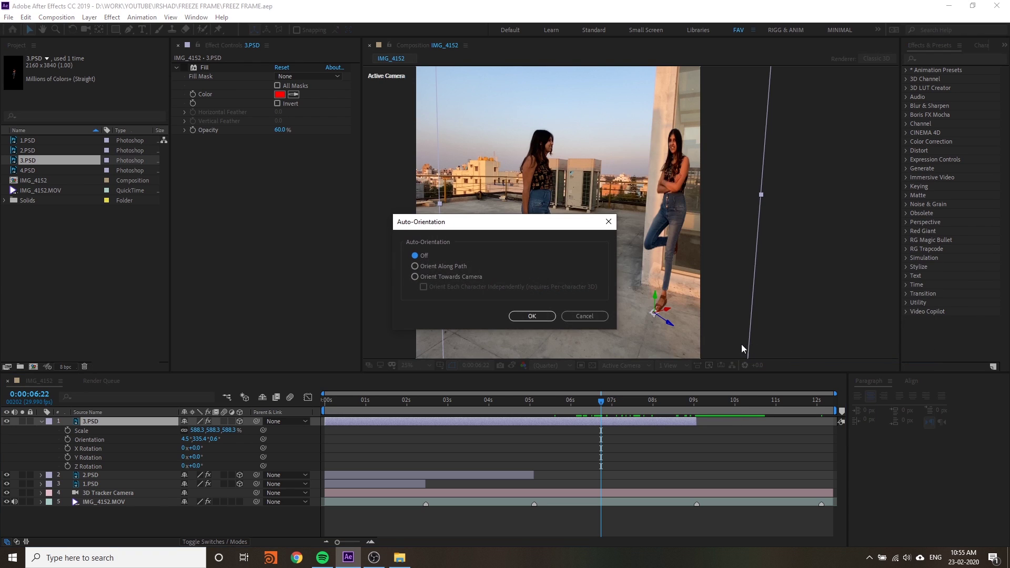
pyautogui.click(532, 316)
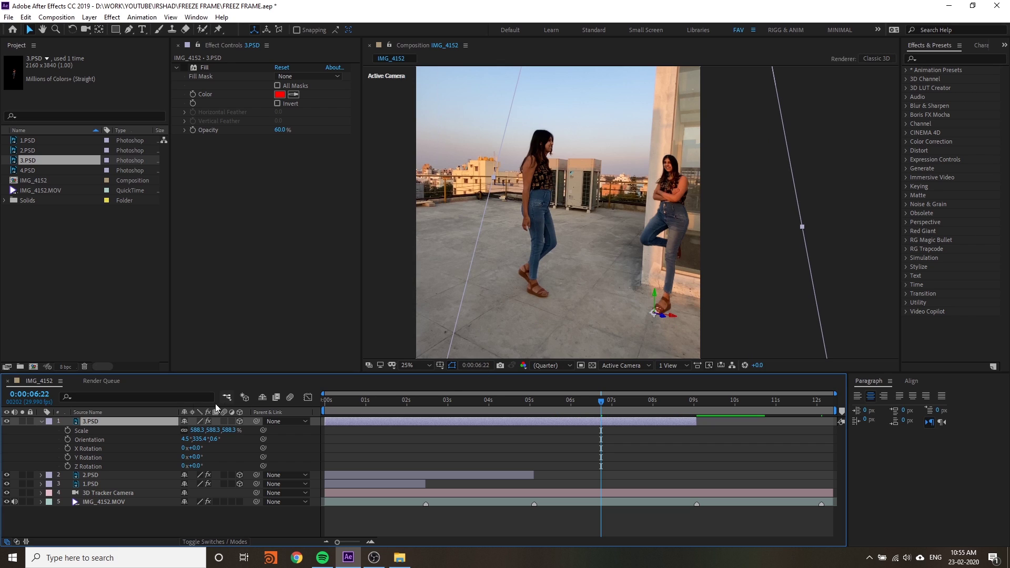
# - Turn the Fill effect on 3.PSD back on and extend the layer's end past the 0:00:09:02 marker
pyautogui.click(184, 68)
pyautogui.moveTo(697, 421); pyautogui.dragTo(715, 421)
pyautogui.scroll(2, 603, 255)
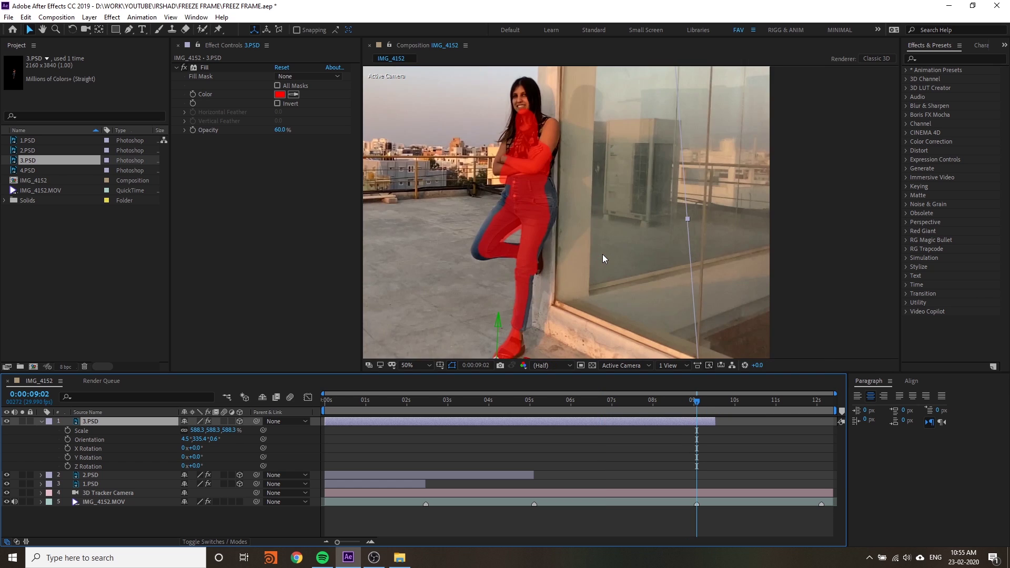
# - Realign the 3.PSD cutout with a scale of 590.0% and an orientation of 21.6°, 5.0°, 358.5°
pyautogui.moveTo(215, 439); pyautogui.dragTo(204, 440)
pyautogui.moveTo(186, 439); pyautogui.dragTo(238, 430)
pyautogui.moveTo(200, 439); pyautogui.dragTo(211, 439)
pyautogui.moveTo(216, 439)
pyautogui.mouseDown()
pyautogui.moveTo(242, 430)
pyautogui.moveTo(210, 440)
pyautogui.moveTo(219, 439)
pyautogui.mouseUp()
pyautogui.moveTo(229, 431); pyautogui.dragTo(224, 430)
pyautogui.moveTo(186, 439); pyautogui.dragTo(187, 439)
# - Trim the end of the 3.PSD layer to just before the 0:00:09:02 marker
pyautogui.scroll(-2, 478, 244)
pyautogui.press('pageup')
pyautogui.hotkey('alt', ']')
# - Turn off the Fill effect on 3.PSD and play back the composition from 0:00:04:25
pyautogui.click(733, 452)
pyautogui.moveTo(700, 404); pyautogui.dragTo(523, 444)
pyautogui.click(185, 68)
pyautogui.press('space')
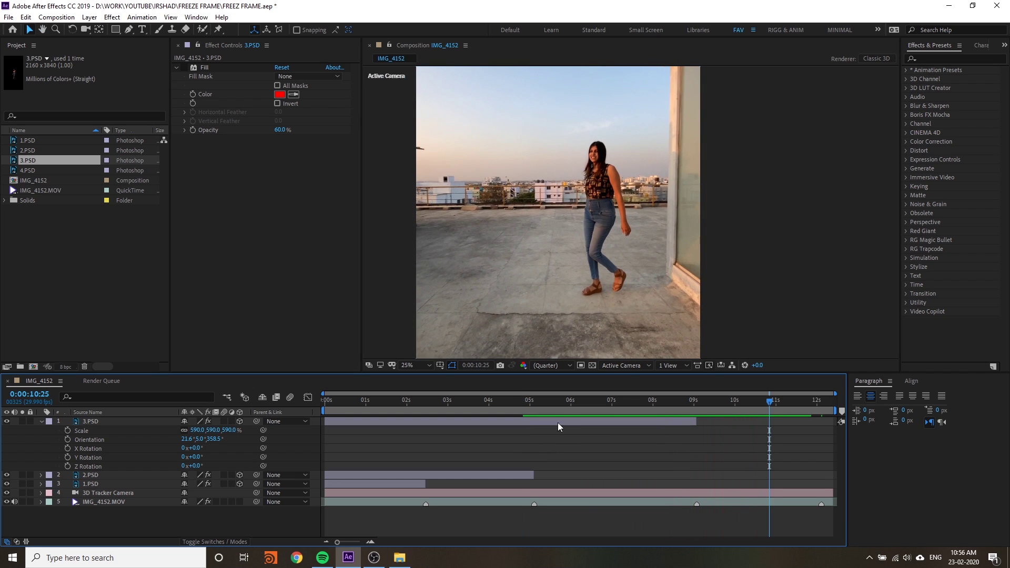
pyautogui.click(533, 403)
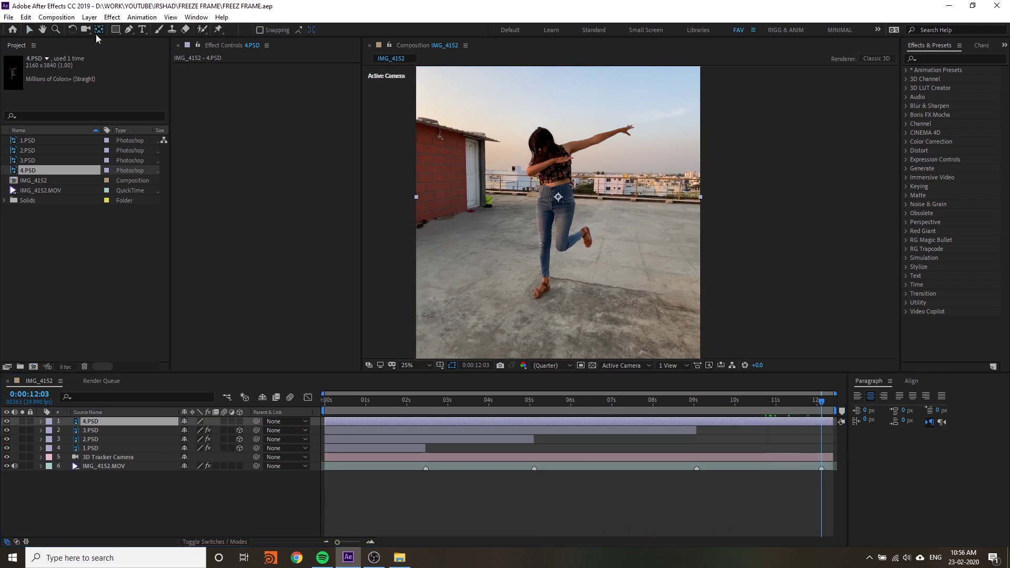
# - Pick a camera-tracker point in the IMG_4152.MOV footage and show the position property for placing the 4.PSD cutout
pyautogui.click(104, 466)
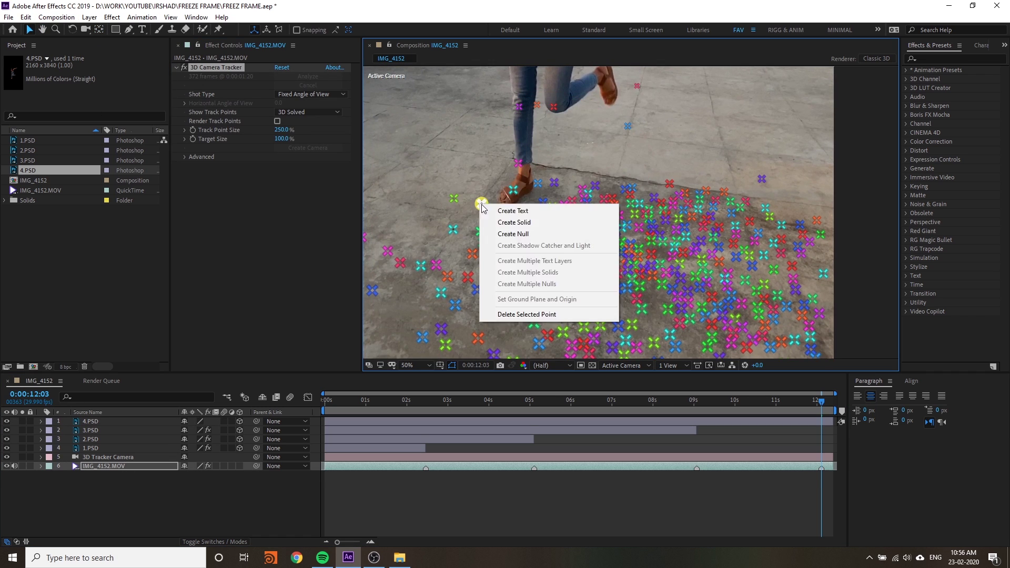
pyautogui.click(518, 241)
pyautogui.press('p')
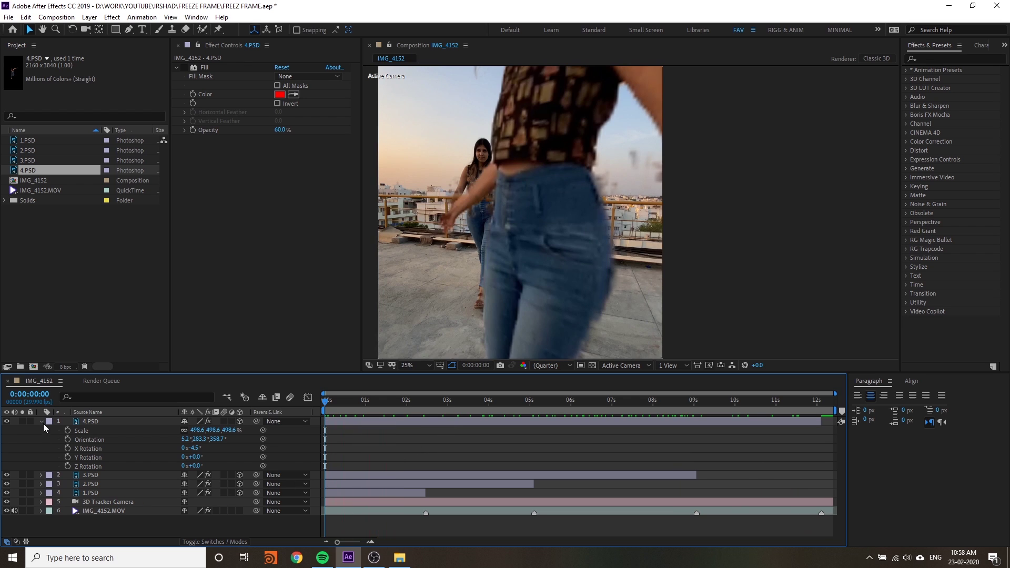
# - Collapse the 4.PSD layer's properties and scrub to 0:00:04:21 to review the frozen poses
pyautogui.click(41, 422)
pyautogui.moveTo(328, 398); pyautogui.dragTo(517, 403)
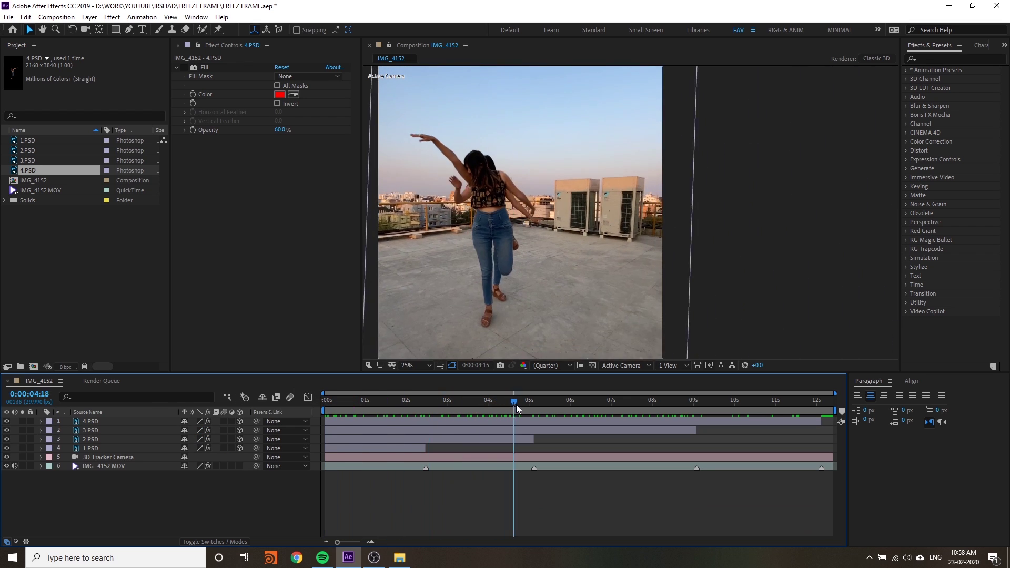
# - Add the IMG_4152 composition to the render queue
pyautogui.click(58, 17)
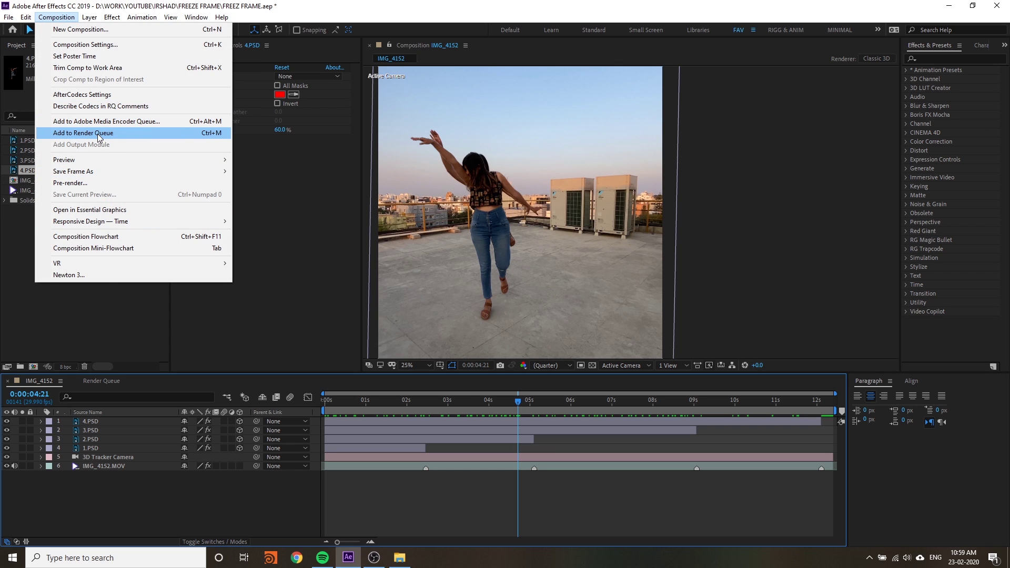
pyautogui.click(98, 134)
pyautogui.click(307, 476)
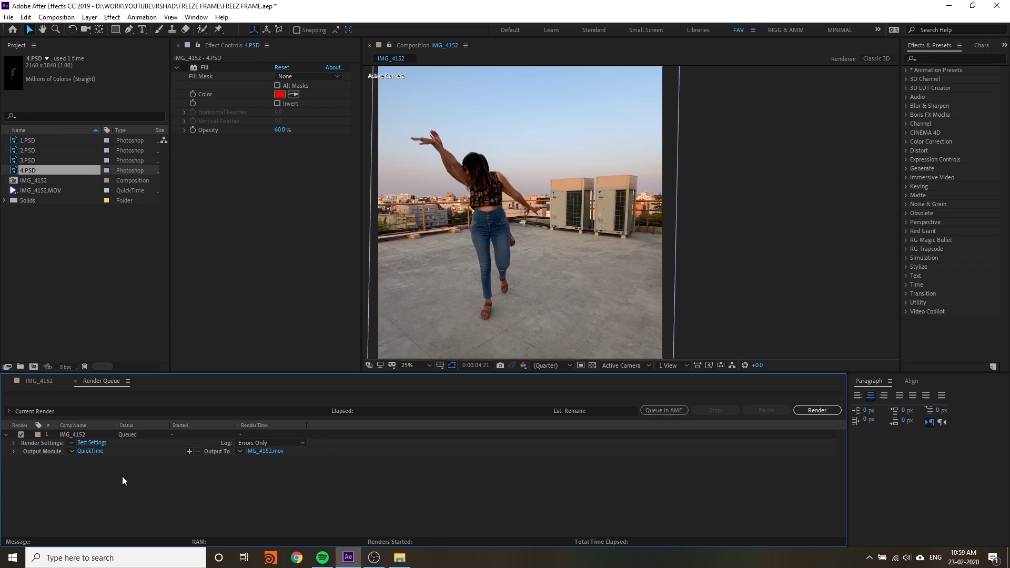
# - Set the output module format of the queued IMG_4152 render to AfterCodecs .mp4
pyautogui.click(96, 453)
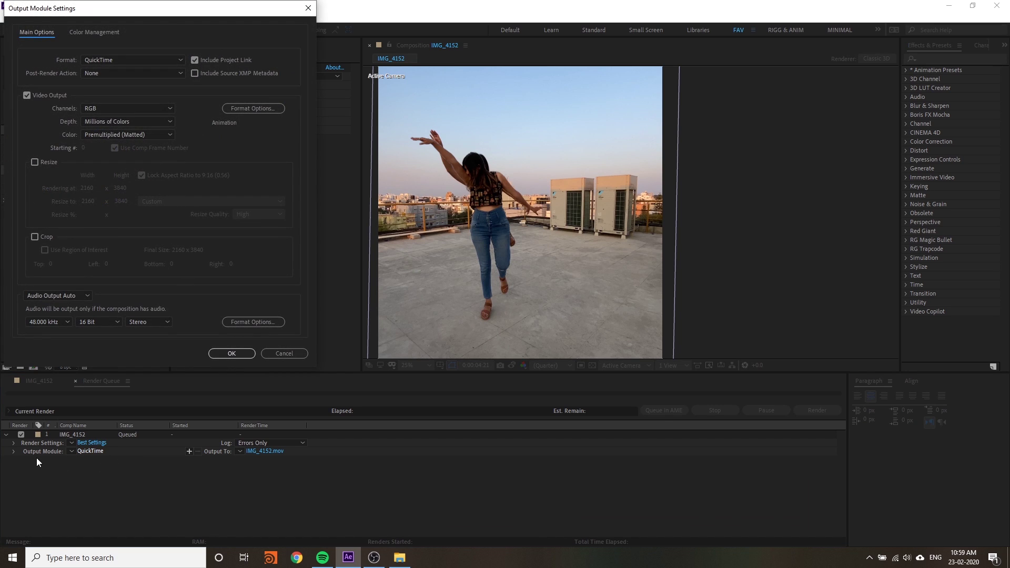
pyautogui.click(119, 61)
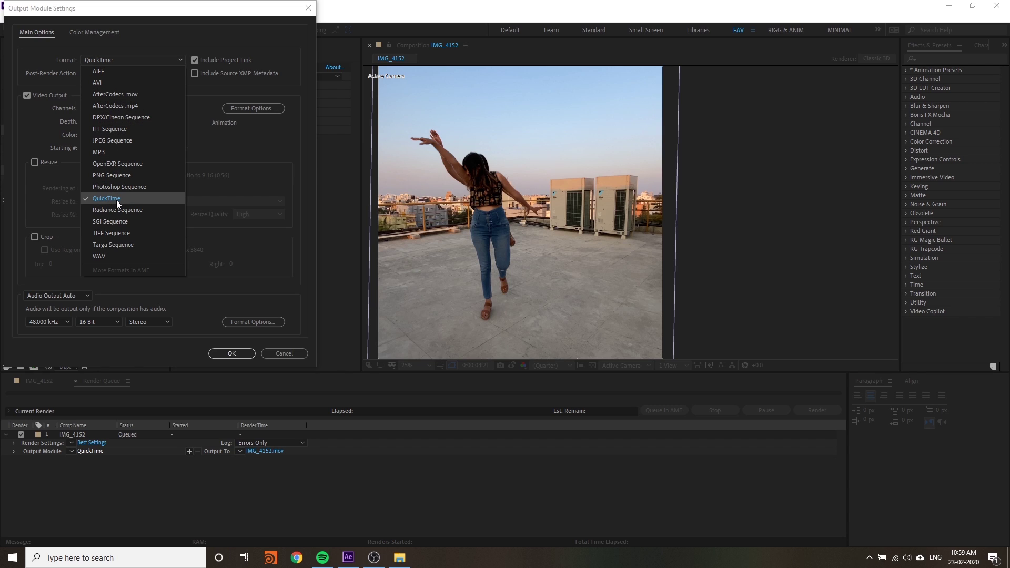
pyautogui.click(133, 108)
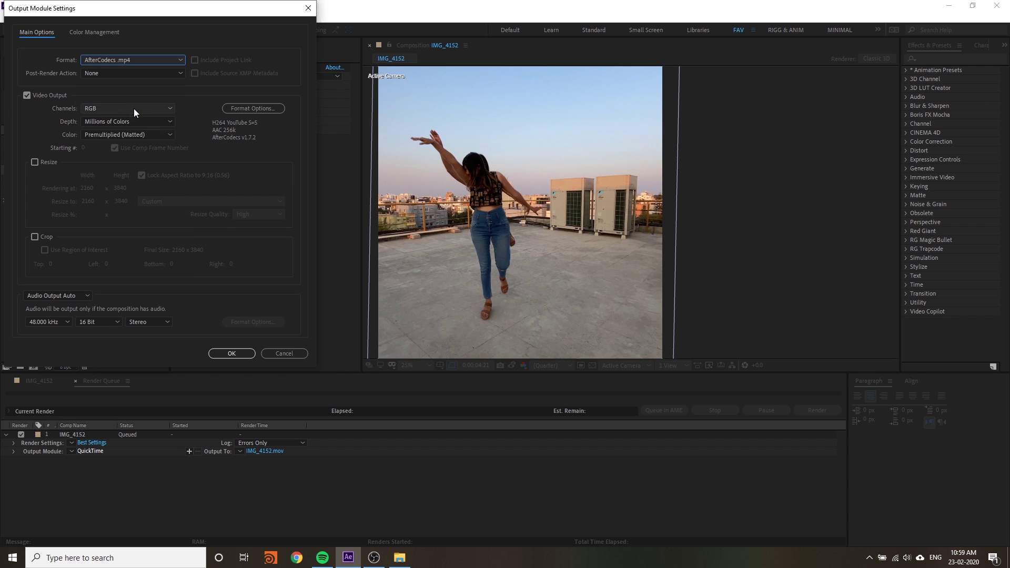
pyautogui.click(232, 354)
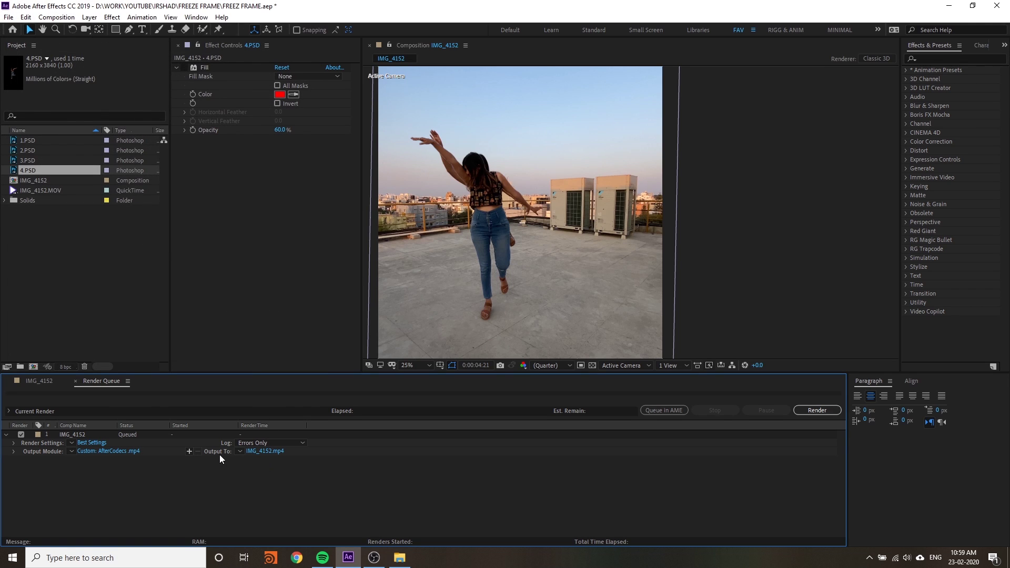
# - Set the render output to IMG_4152 as an AfterCodecs .mp4 on the Desktop and start rendering
pyautogui.click(266, 453)
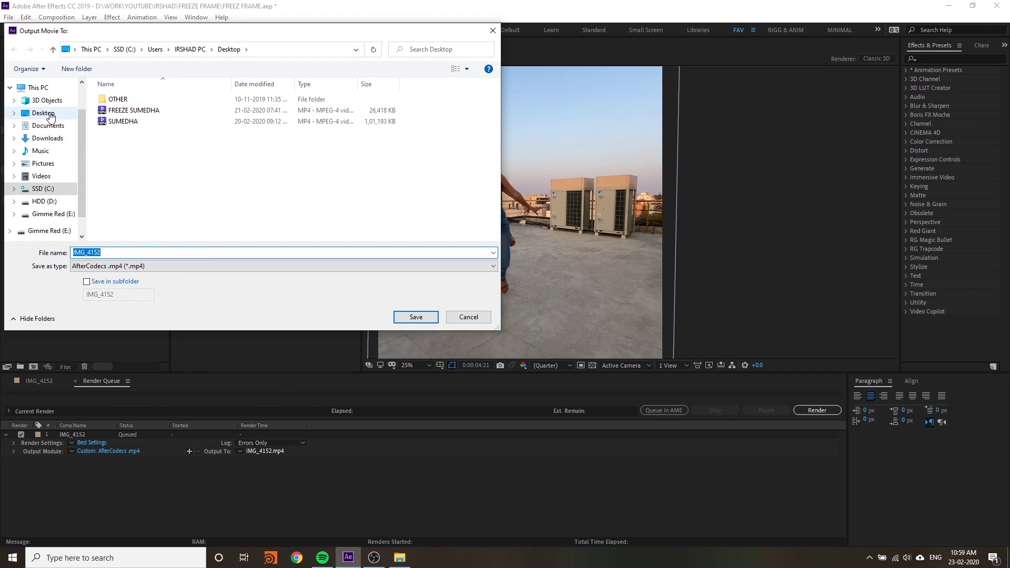
pyautogui.click(409, 322)
pyautogui.click(816, 410)
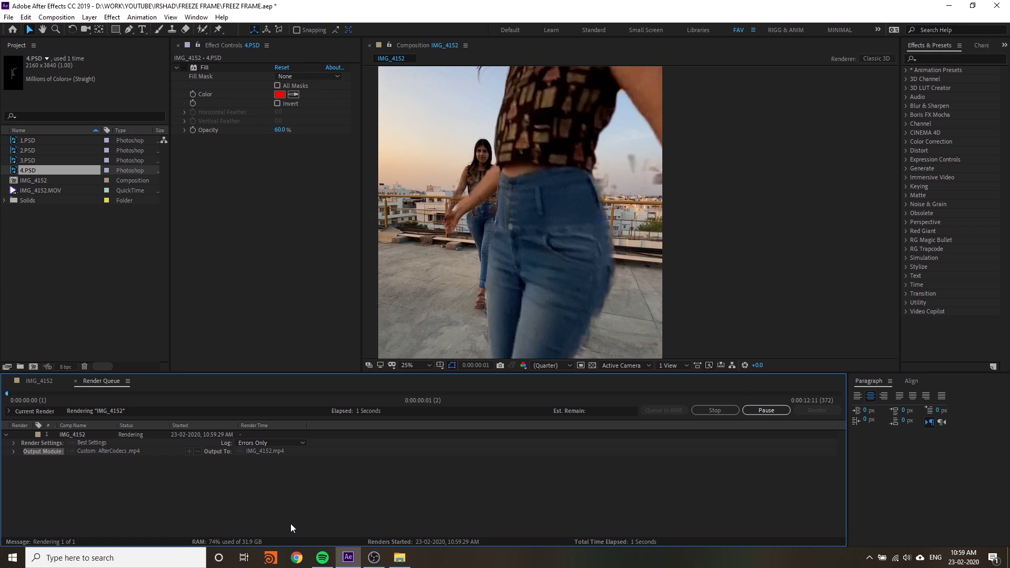
# - Switch to Chrome, search Google for HandBrake, view its official website handbrake.fr, and close the browser
pyautogui.click(297, 557)
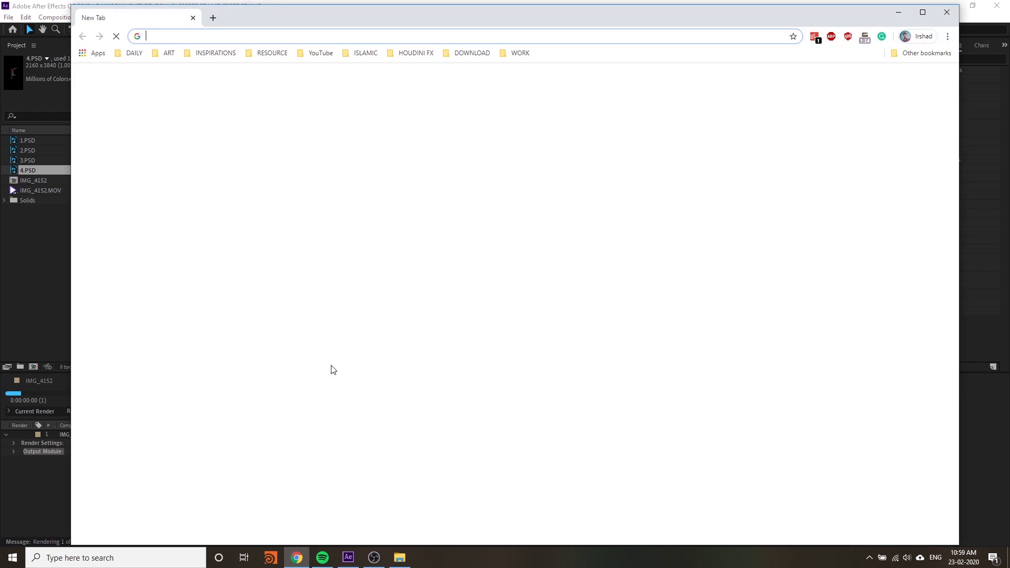
pyautogui.write('handbreak')
pyautogui.press('Return')
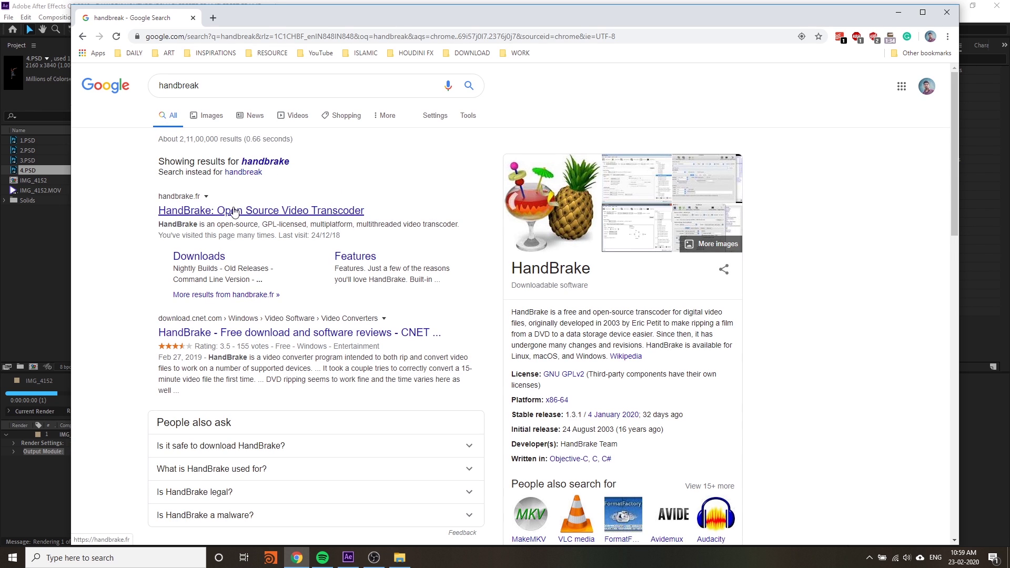
pyautogui.click(273, 210)
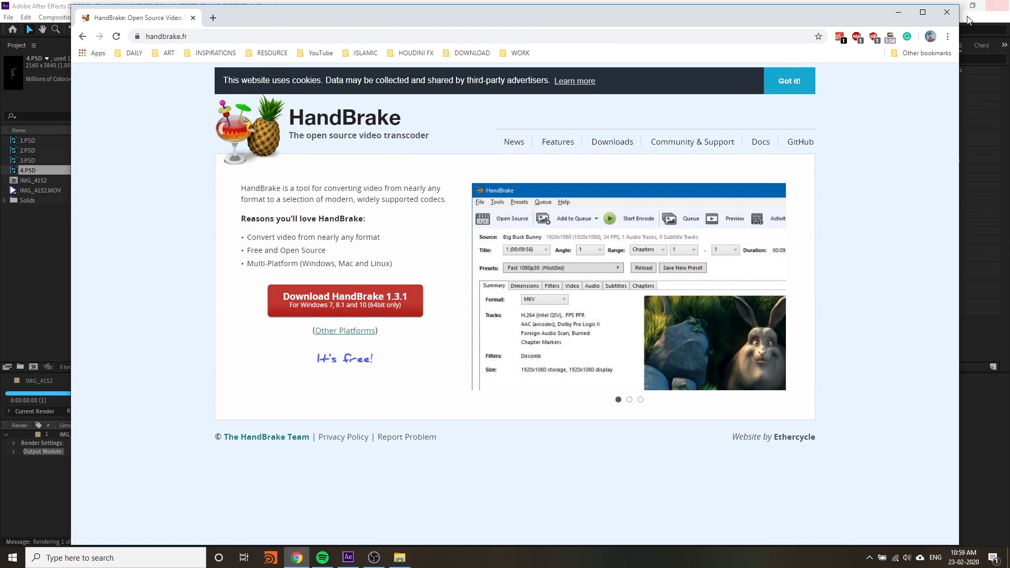
pyautogui.click(947, 11)
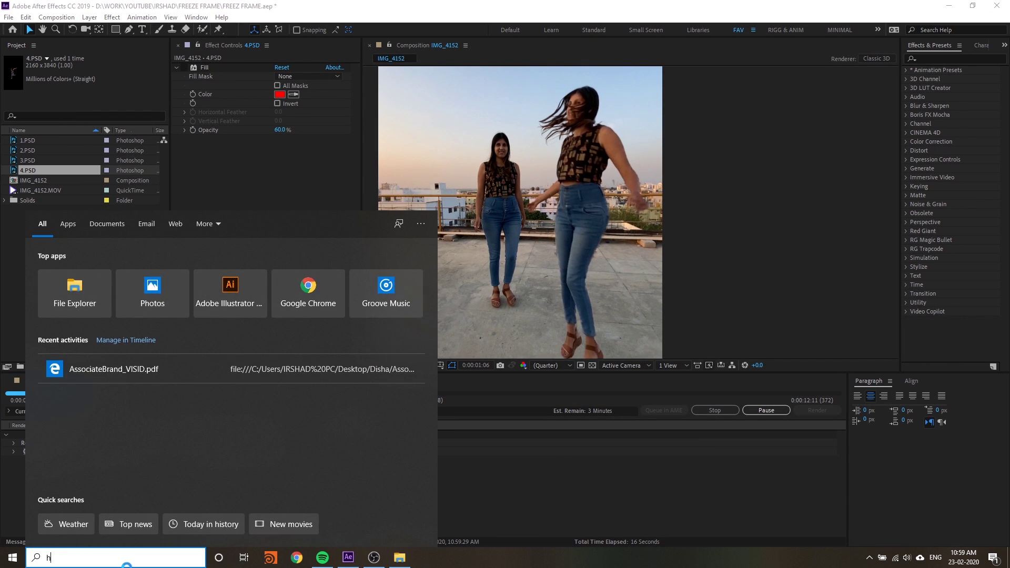
# - Search Windows for the installed HandBrake application with "hand"
pyautogui.write('hand')
pyautogui.press('Escape')
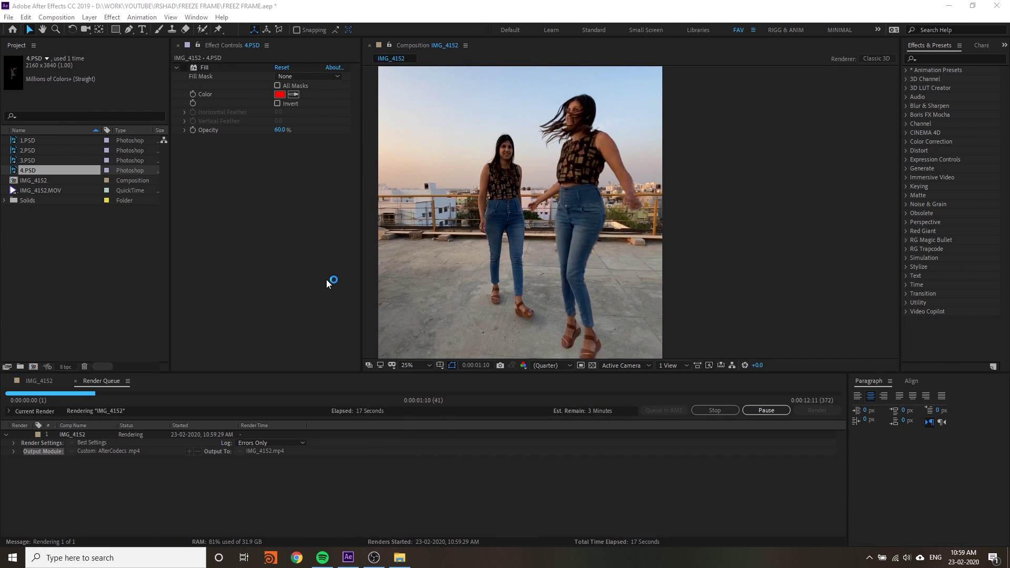